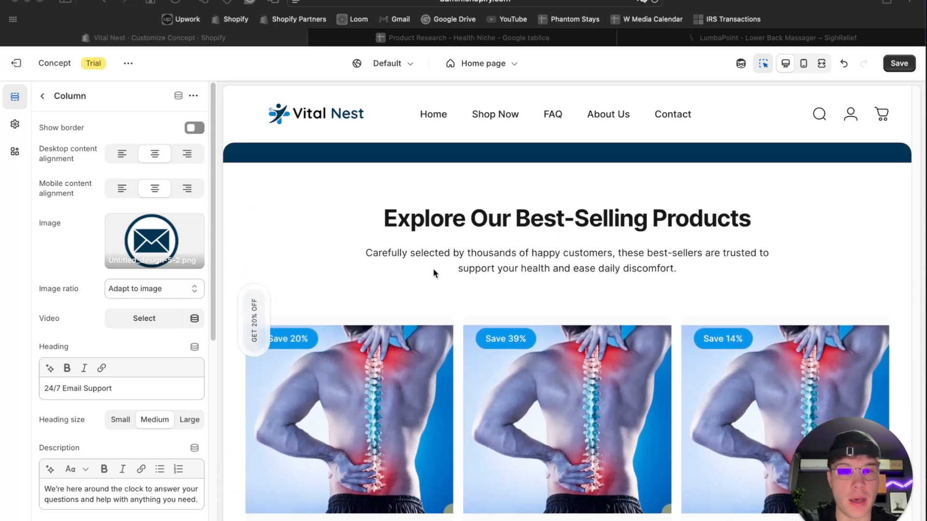
- Look over the home page from the best-selling products up to the section about living with daily pain
scroll(434, 270, down, 4)
scroll(434, 273, up, 1)
scroll(433, 273, up, 10)
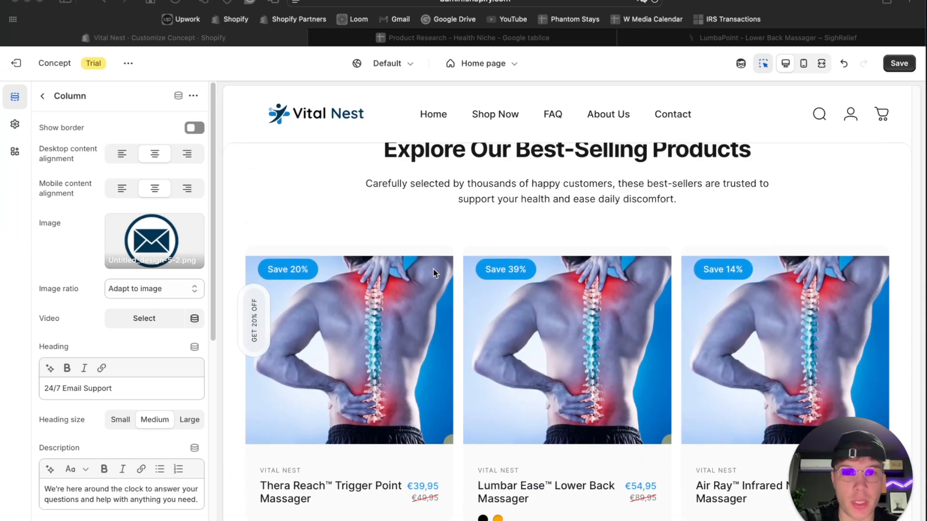
scroll(433, 273, up, 5)
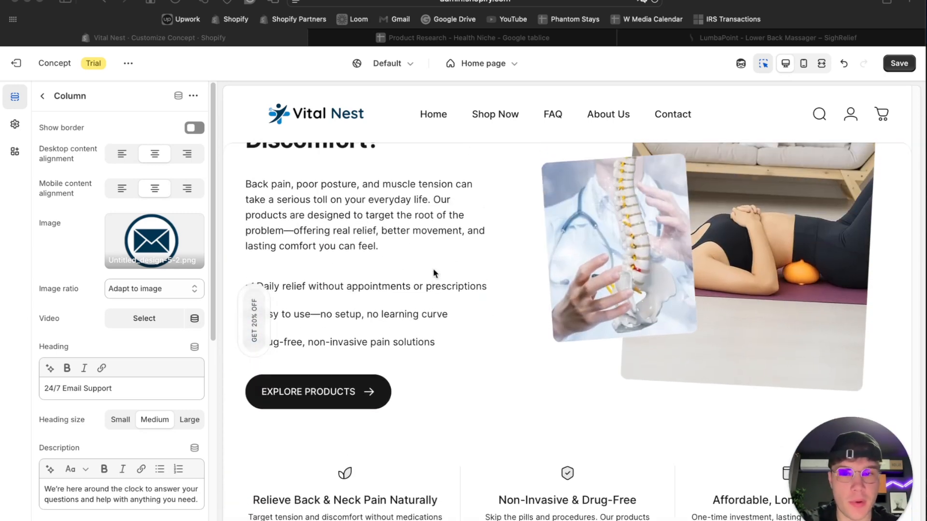
- Review the home page in the fullscreen preview, from the hero banner and logo list to the shipping and support columns
scroll(715, 263, up, 2)
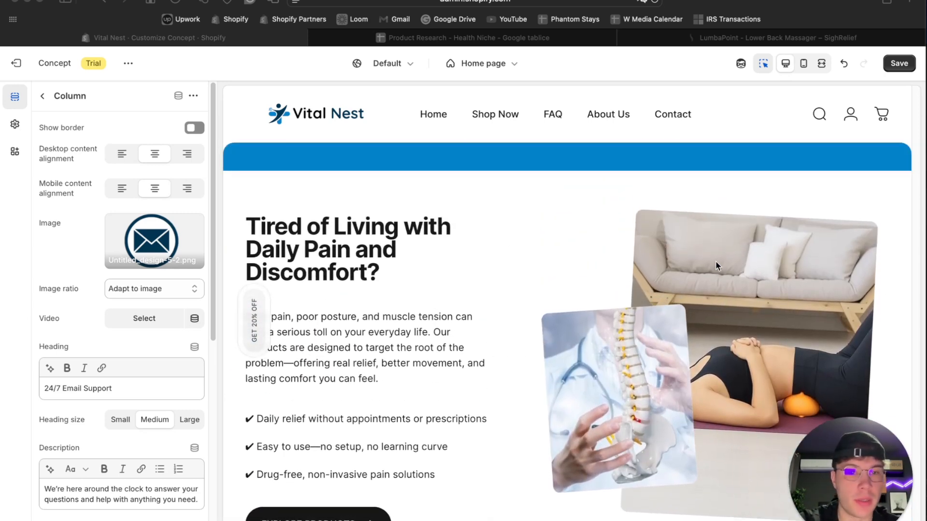
click(822, 64)
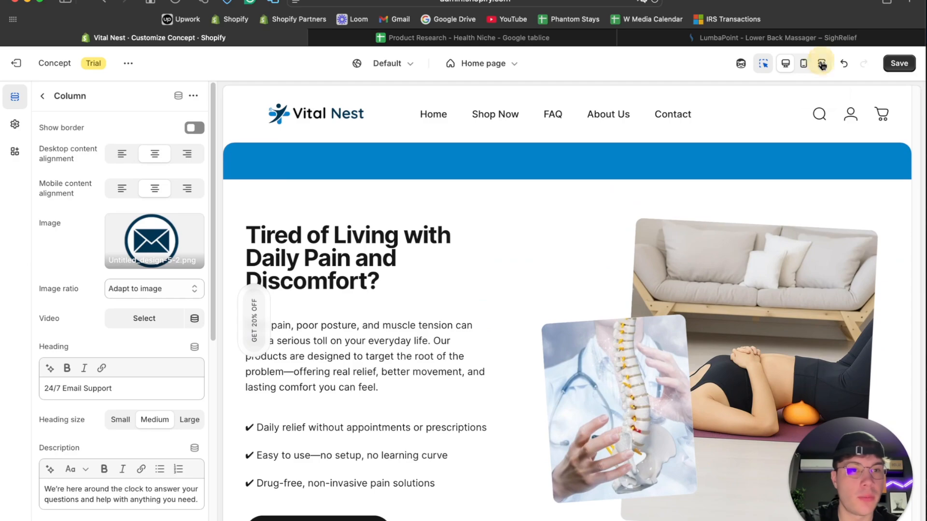
scroll(573, 211, up, 15)
scroll(574, 213, down, 5)
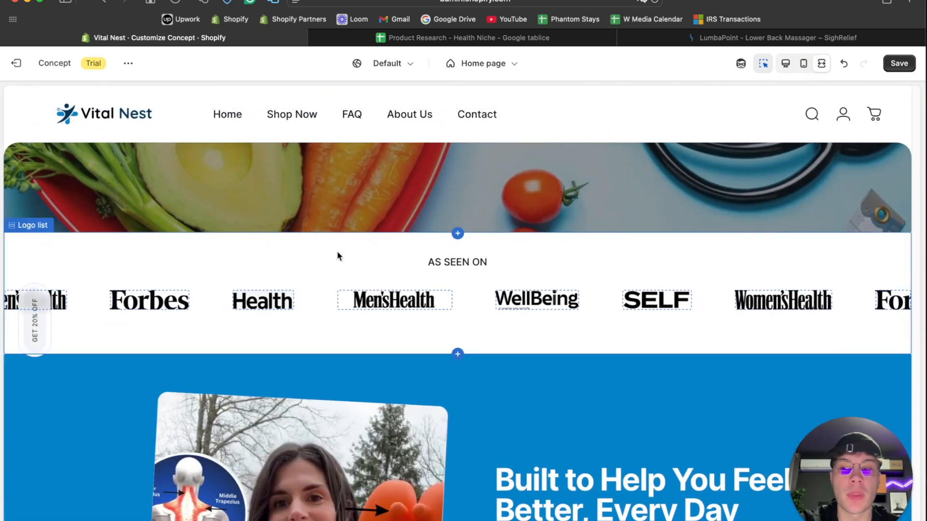
scroll(337, 253, down, 4)
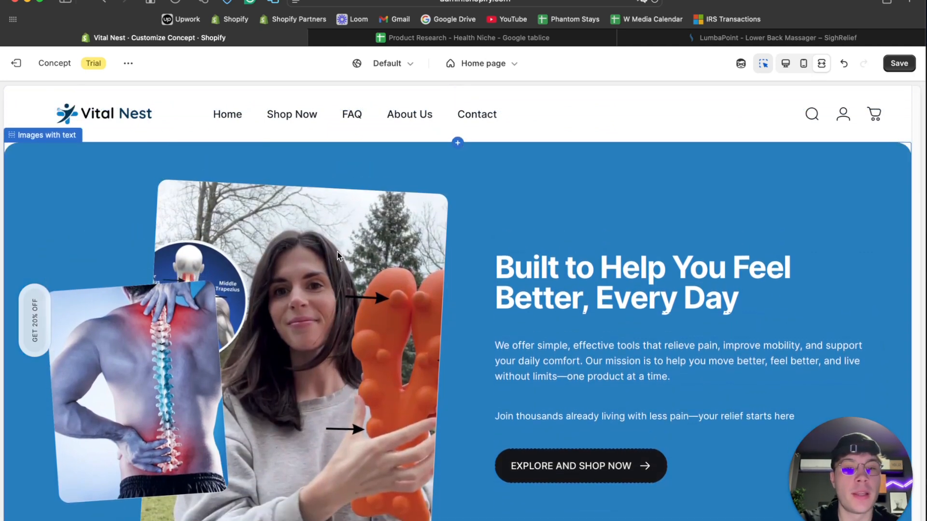
scroll(539, 193, down, 1)
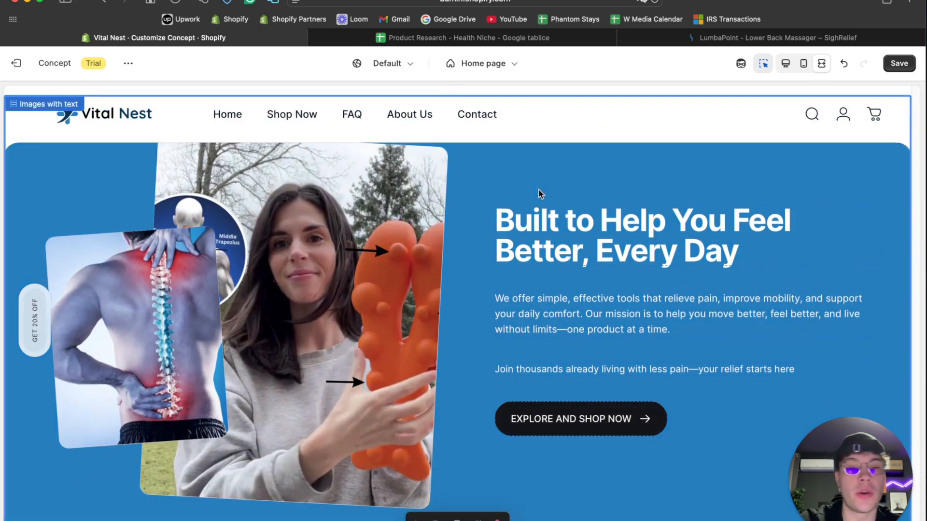
scroll(539, 193, down, 10)
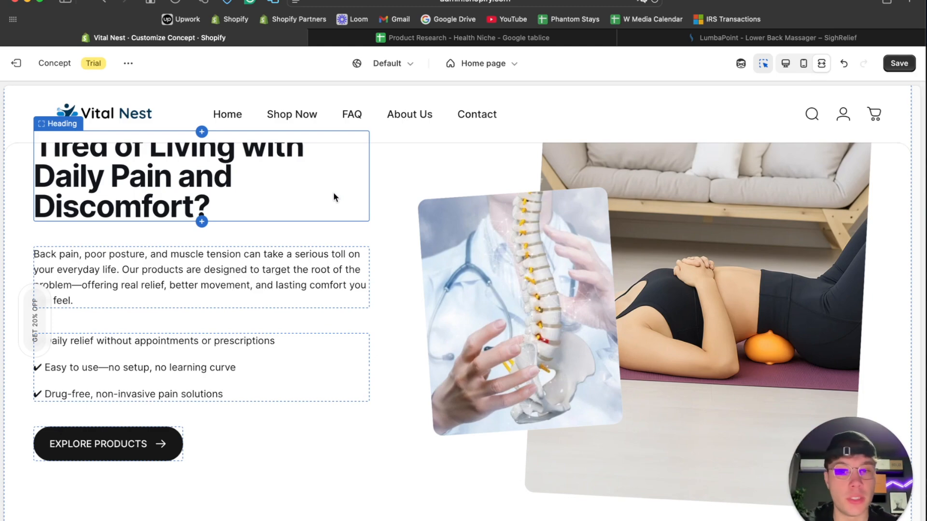
scroll(333, 192, down, 3)
scroll(651, 229, up, 2)
scroll(422, 387, down, 5)
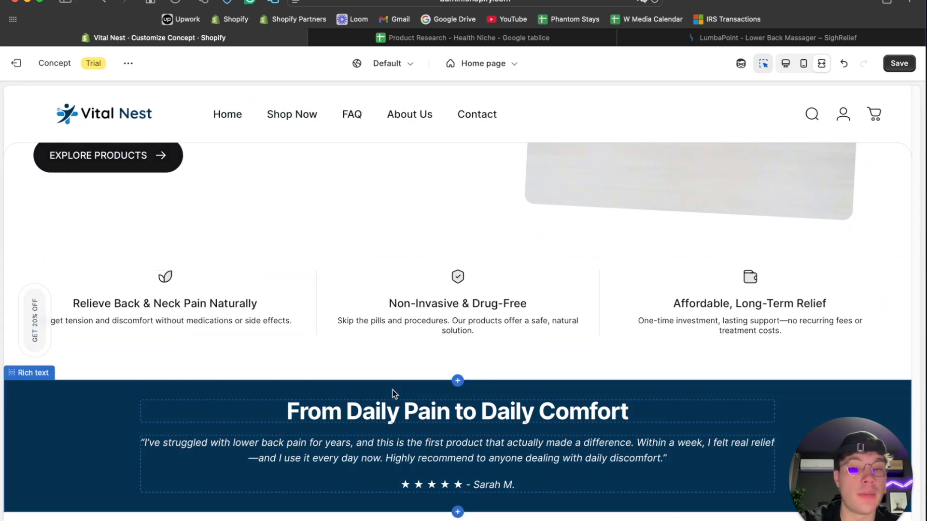
scroll(438, 324, down, 3)
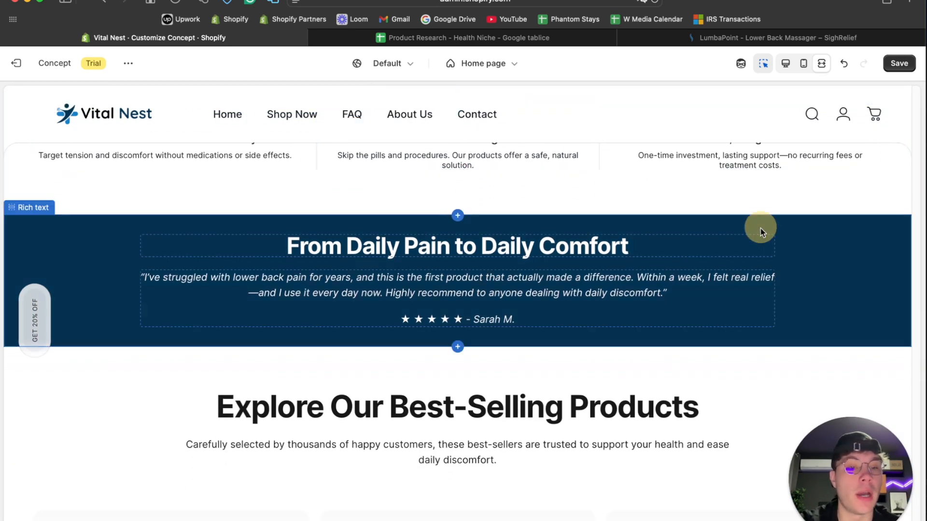
click(760, 228)
key(BackSpace)
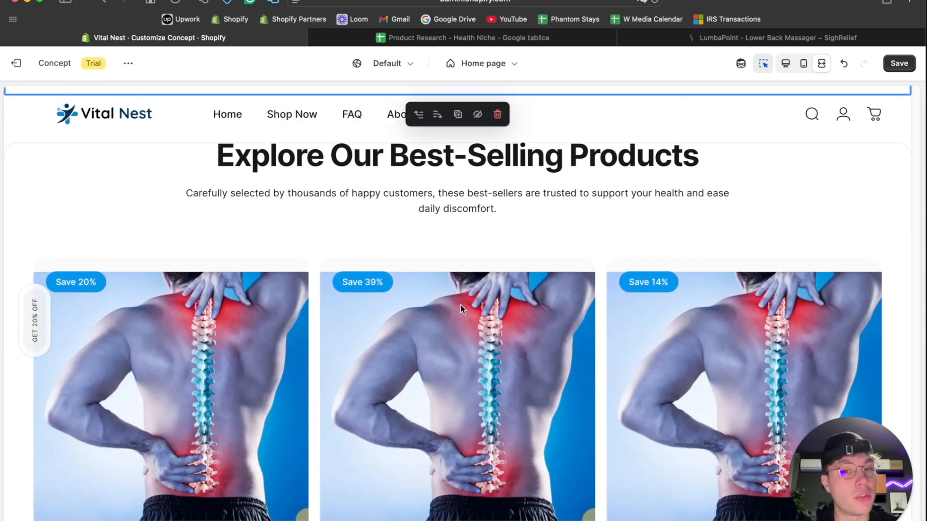
scroll(405, 309, down, 9)
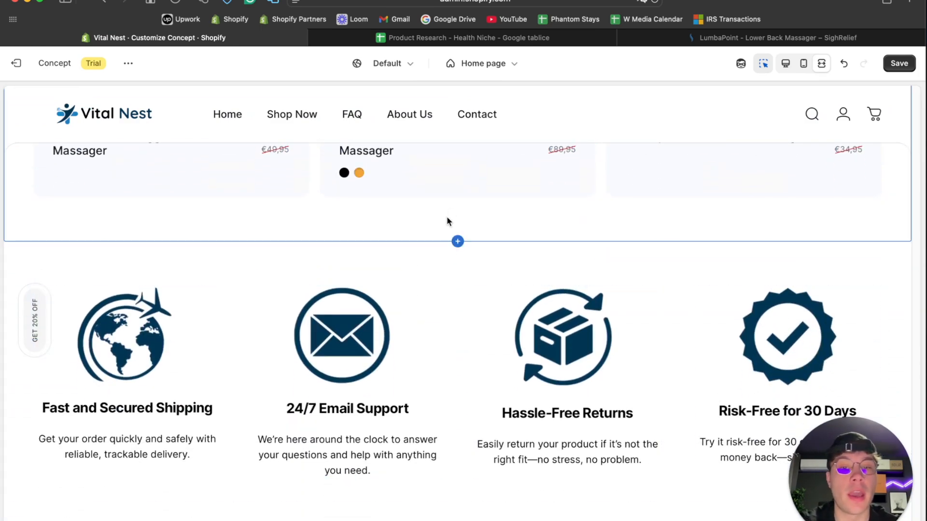
scroll(447, 227, down, 8)
scroll(447, 241, up, 2)
scroll(447, 239, up, 6)
- Return to the desktop preview and open the section picker directly below the best-selling products
click(786, 65)
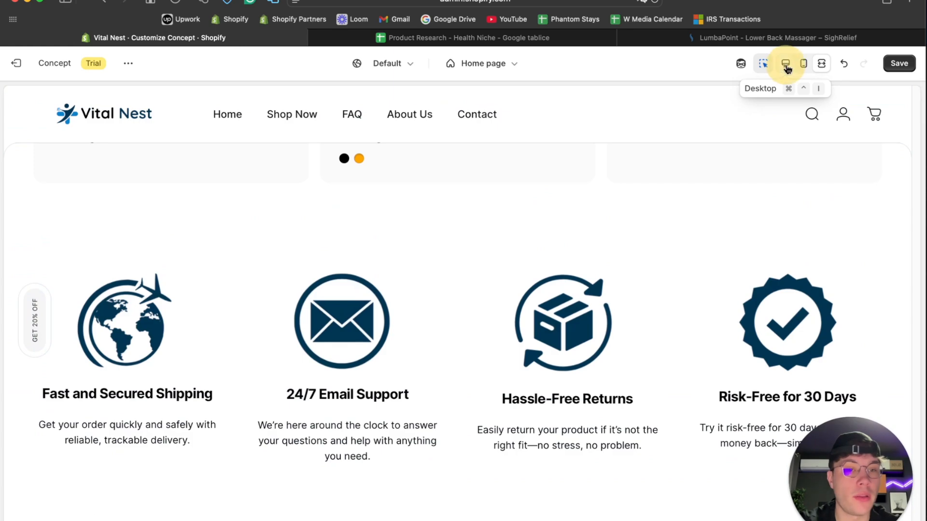
scroll(520, 180, down, 7)
scroll(520, 181, up, 9)
scroll(520, 179, up, 10)
scroll(519, 181, down, 2)
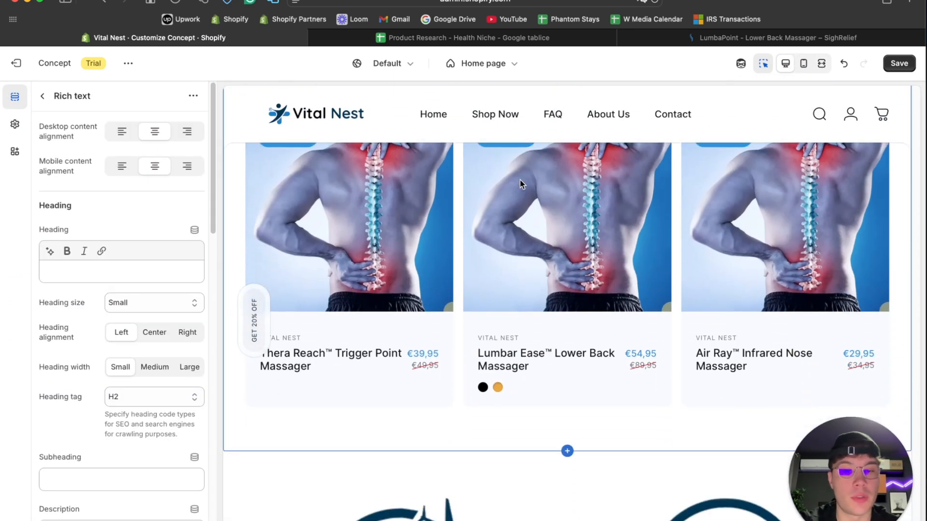
click(567, 450)
- Insert a Reveal testimonials section between the best-selling products and the multicolumn section
scroll(174, 413, down, 4)
scroll(173, 416, down, 1)
scroll(174, 417, up, 1)
click(173, 517)
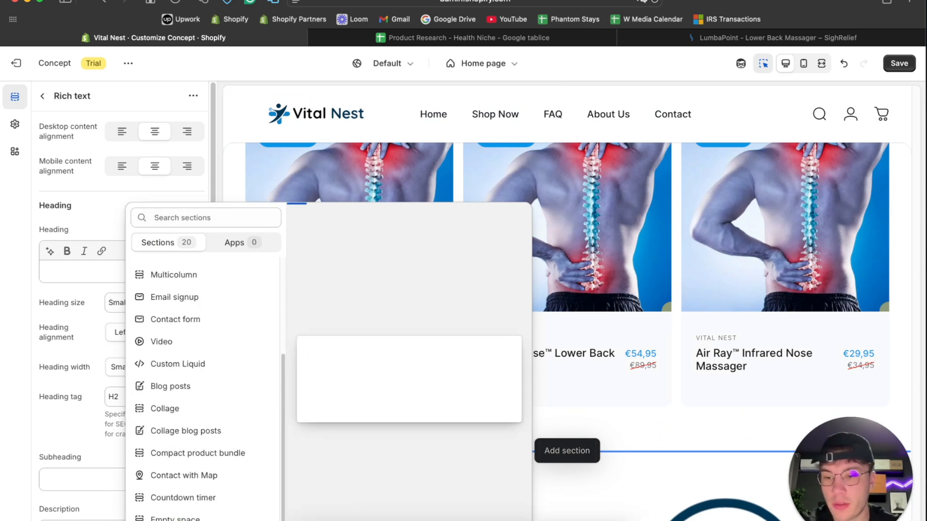
scroll(197, 437, down, 10)
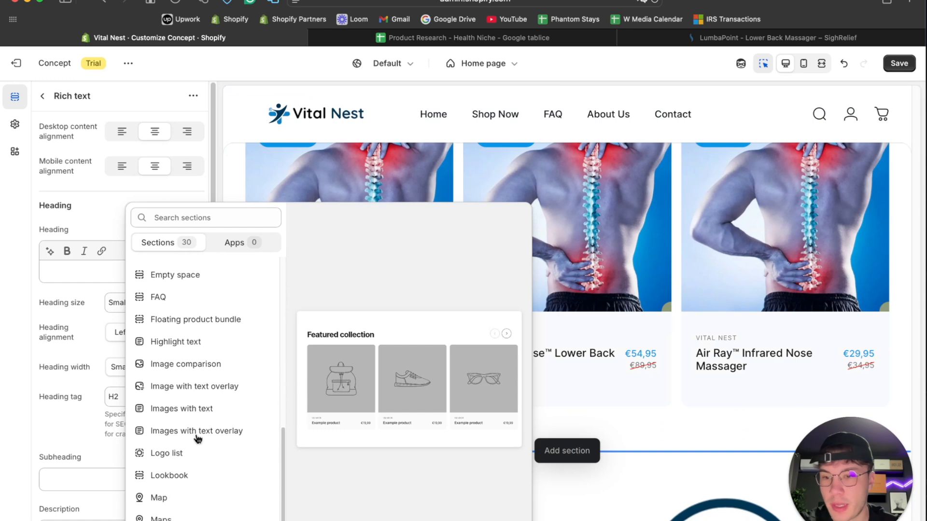
scroll(185, 514, up, 1)
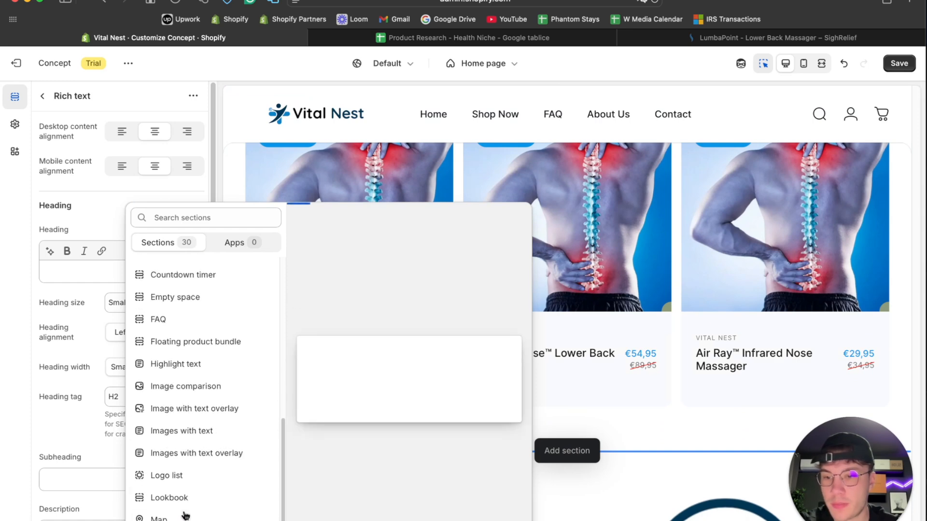
scroll(213, 398, down, 10)
scroll(212, 398, down, 1)
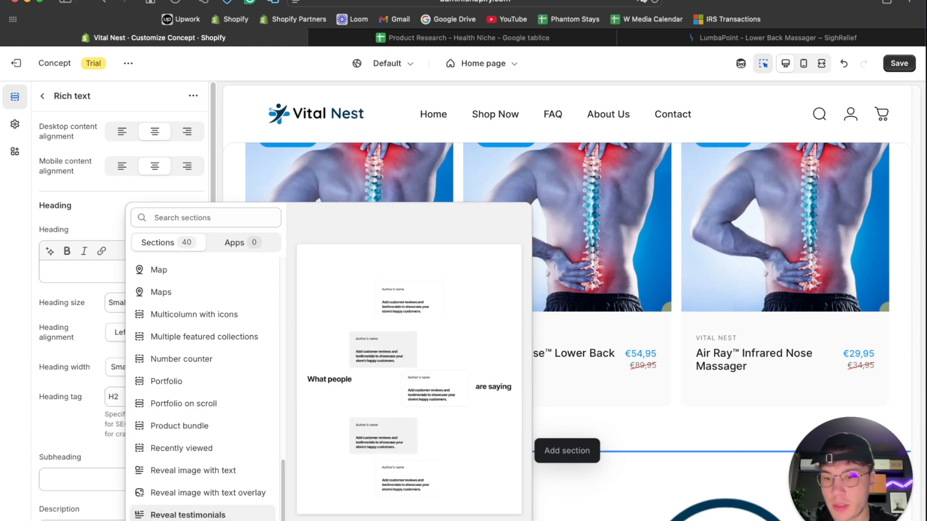
scroll(192, 453, up, 1)
scroll(192, 454, down, 8)
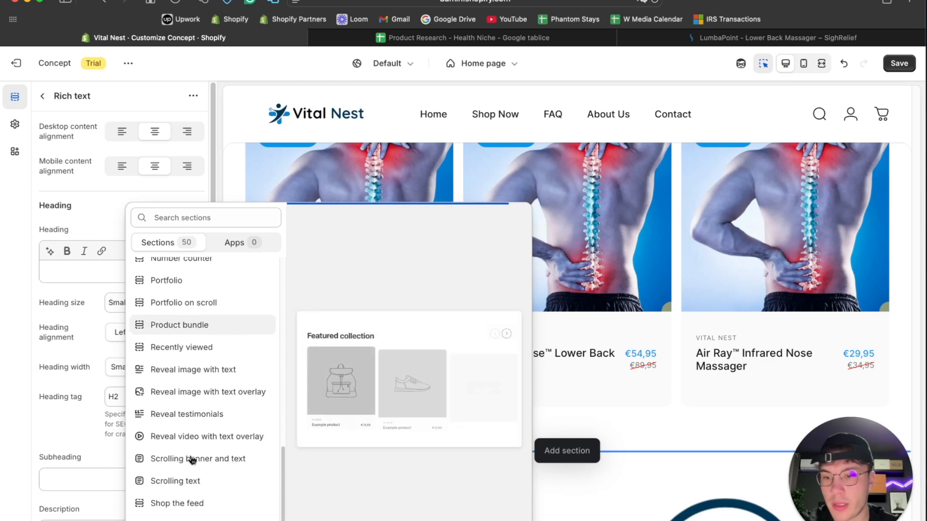
scroll(192, 458, down, 2)
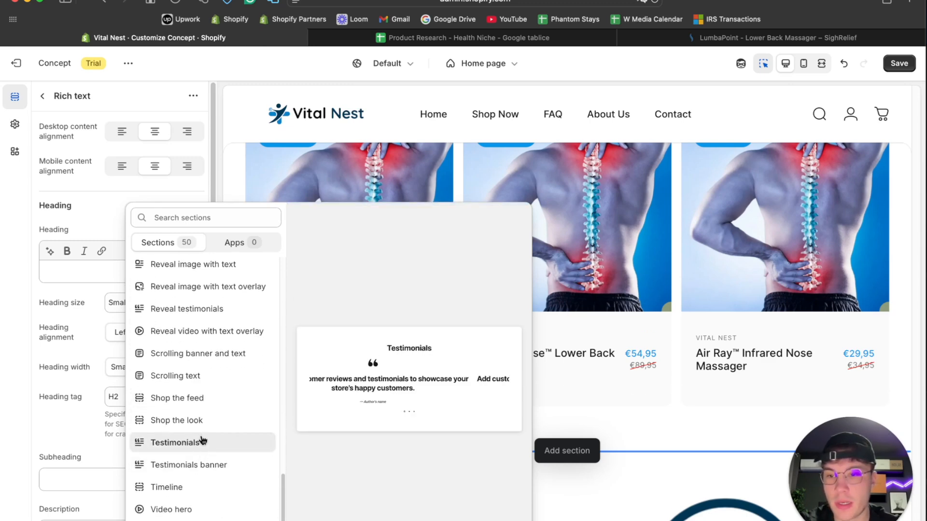
click(205, 307)
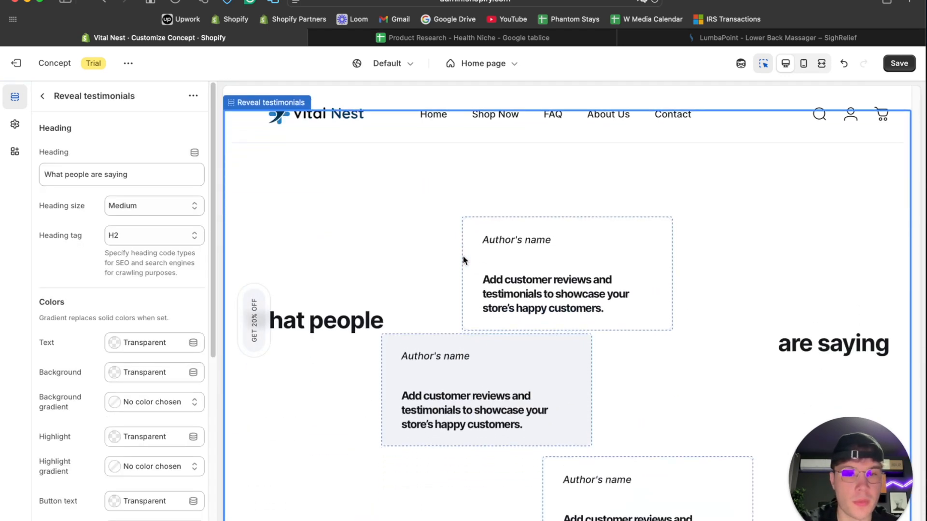
- Examine how the testimonial cards and heading of the new Reveal testimonials section move through the page
scroll(464, 260, down, 9)
scroll(463, 260, up, 20)
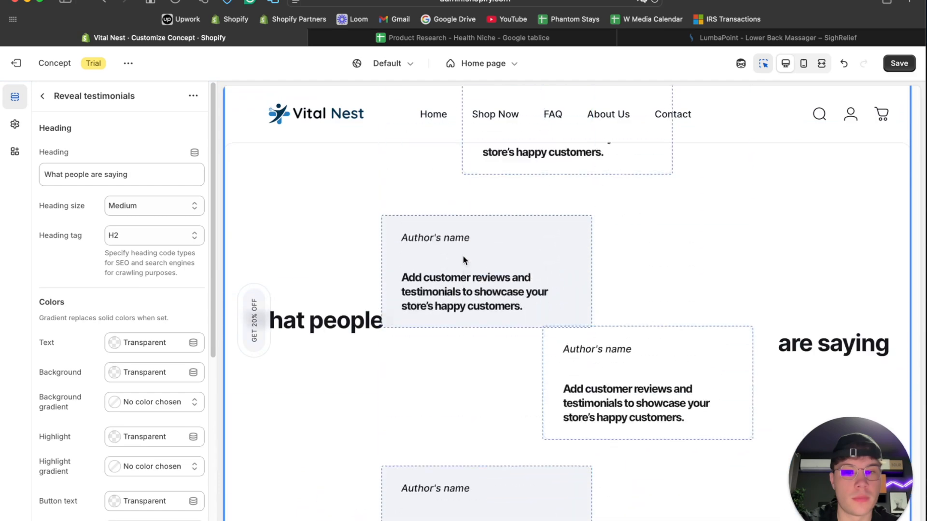
scroll(462, 254, down, 10)
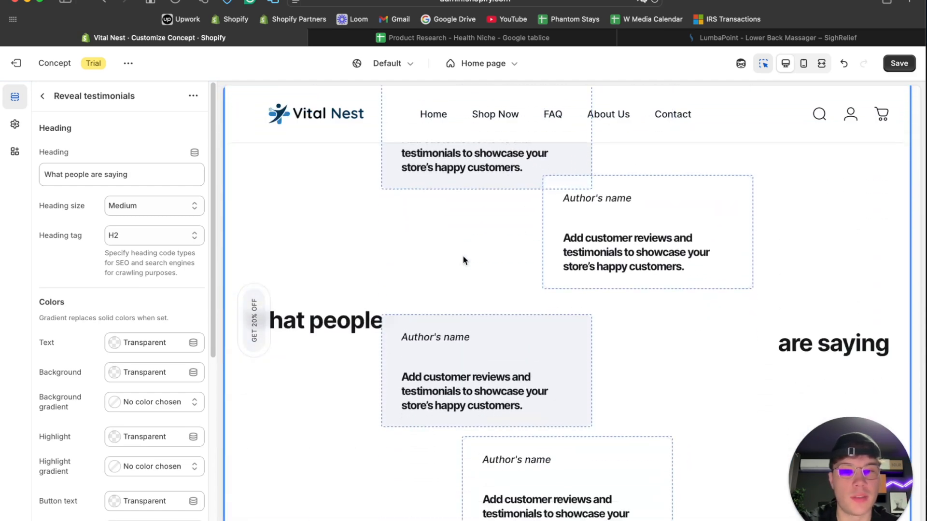
scroll(462, 255, down, 3)
scroll(463, 255, up, 5)
scroll(462, 254, down, 6)
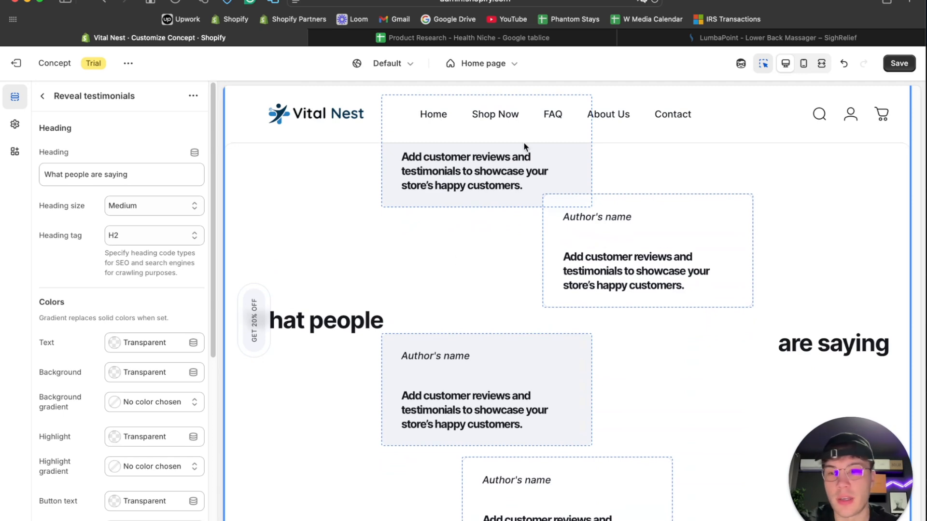
scroll(525, 146, up, 6)
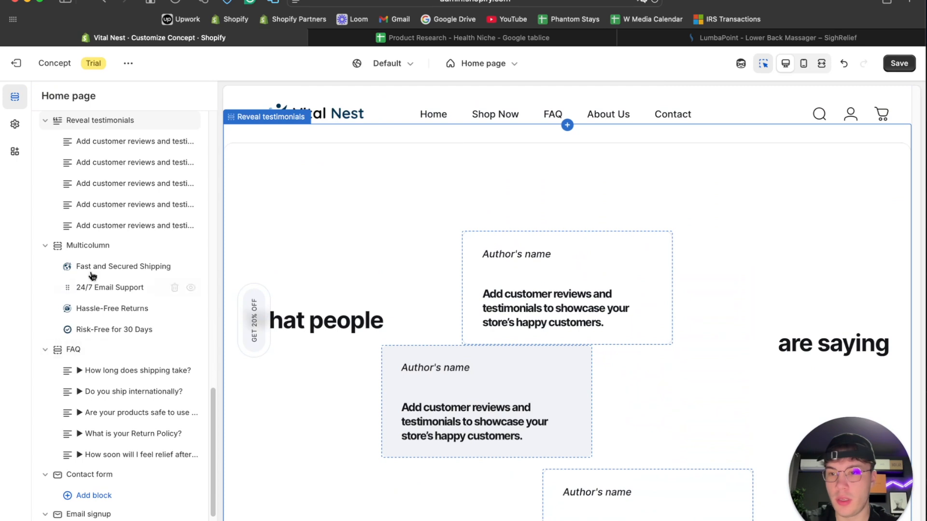
- Set the heading size of the Reveal testimonials section to Extra large
scroll(92, 269, up, 3)
click(93, 246)
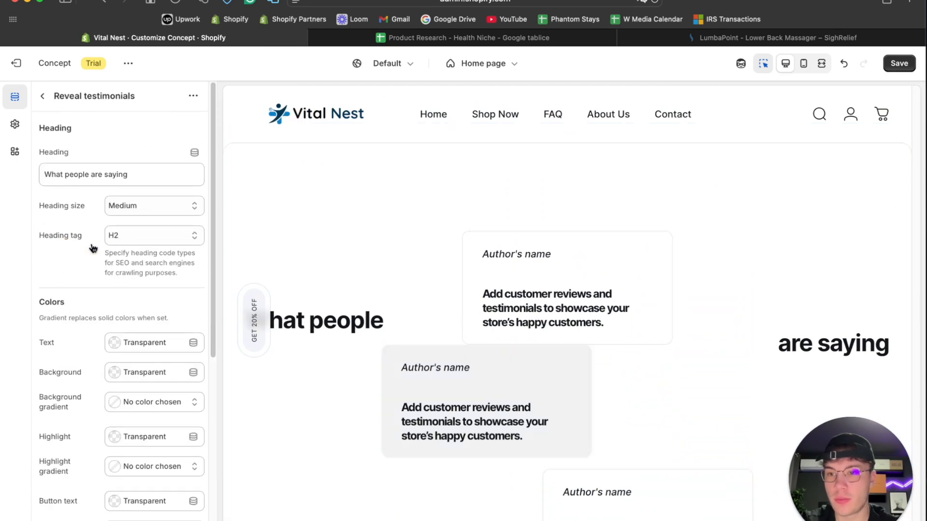
click(123, 212)
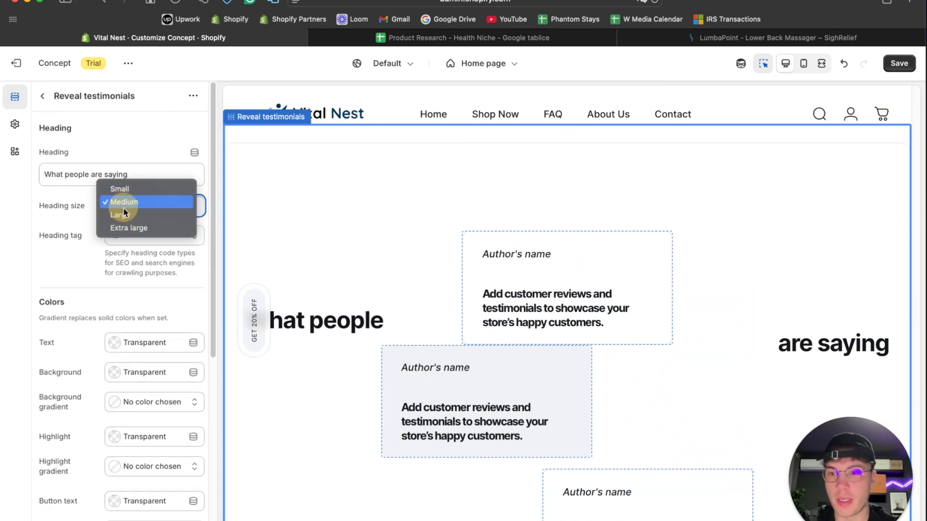
click(120, 228)
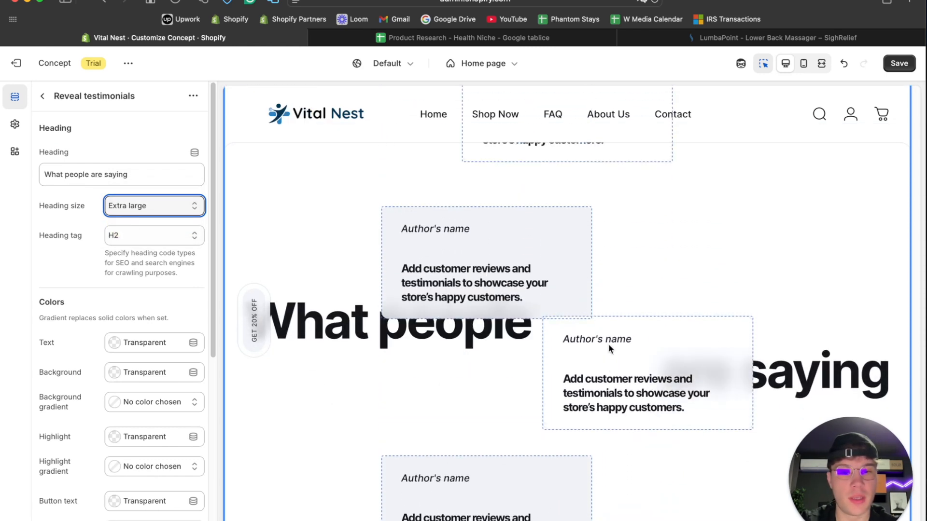
- Capitalize the words of the testimonials heading so that it reads "What People Are Saying"
click(68, 175)
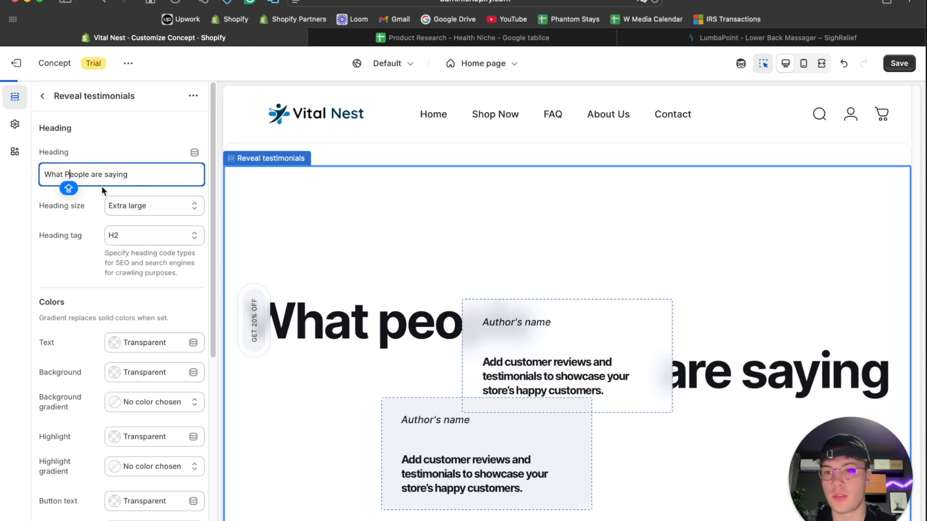
click(107, 173)
key(BackSpace)
text(S)
click(135, 148)
click(94, 174)
key(BackSpace)
- Try the Medium size for the testimonials heading and restore Extra large
click(164, 212)
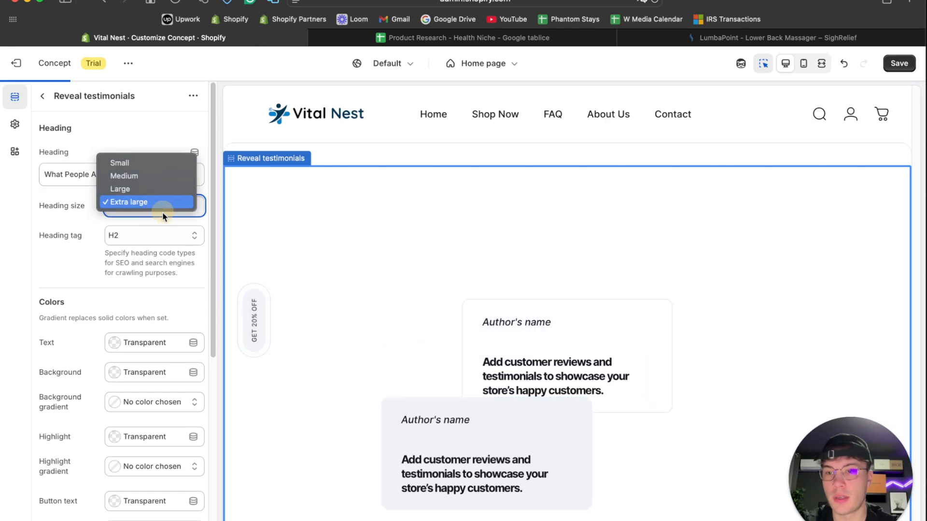
click(162, 181)
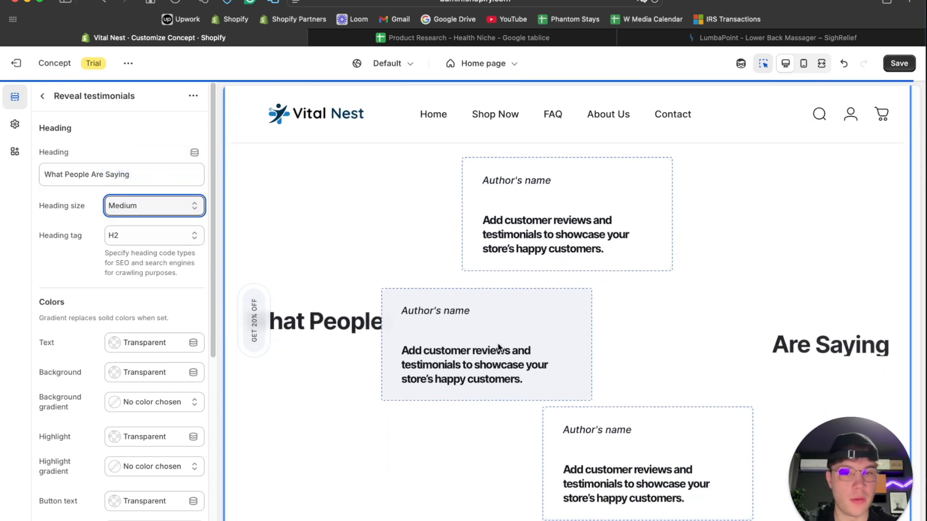
click(122, 215)
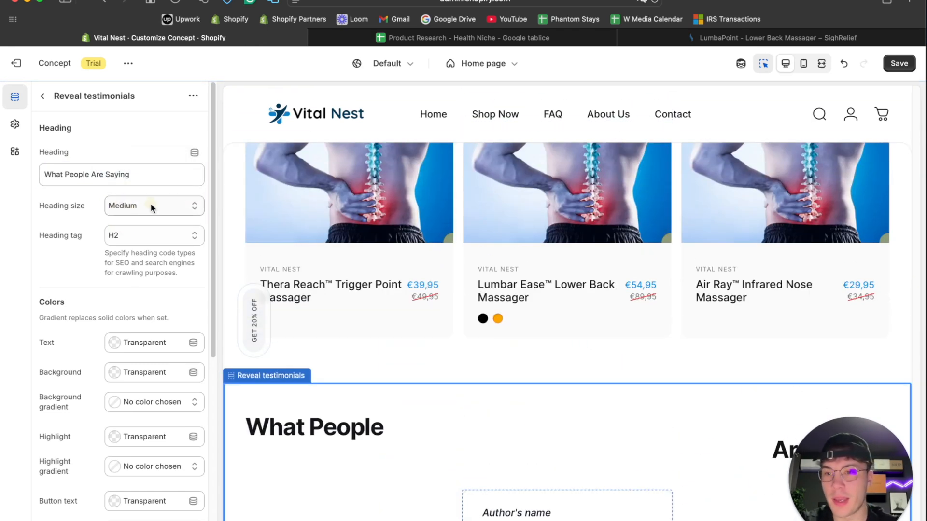
click(149, 227)
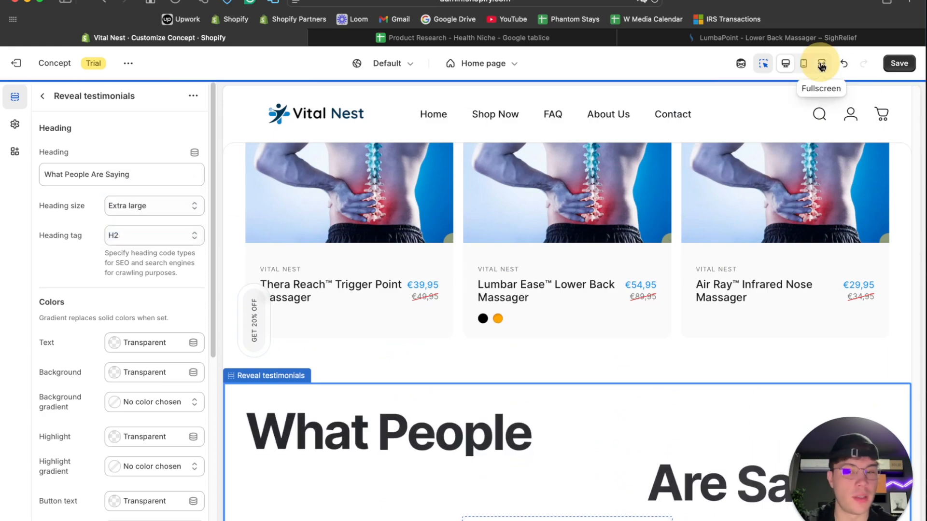
- Check the testimonials section with its heading and review cards in the fullscreen preview
click(821, 63)
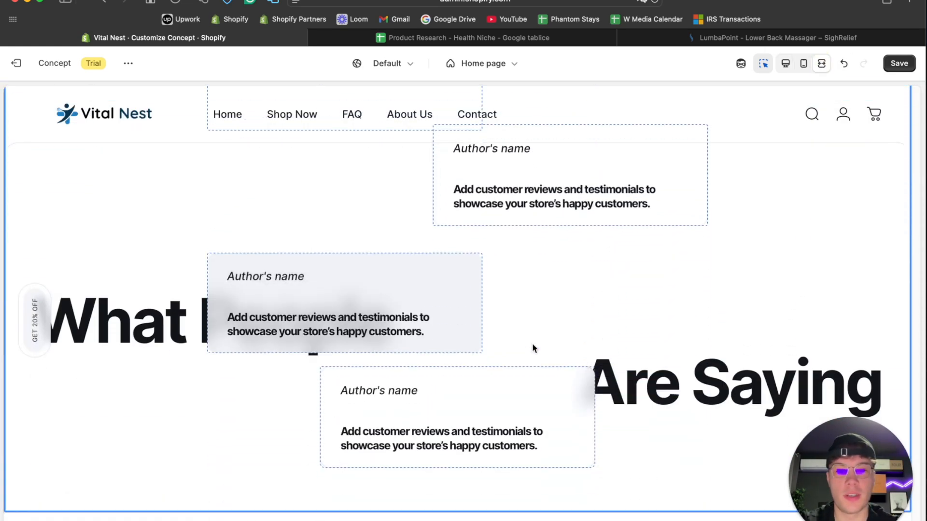
scroll(532, 343, up, 2)
scroll(532, 341, down, 17)
scroll(532, 340, up, 4)
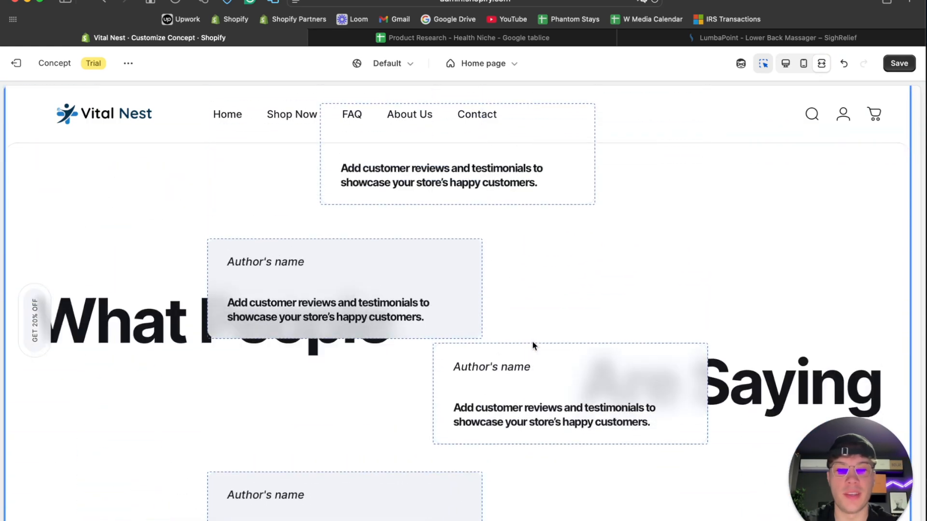
- Review the overlapping testimonial cards in the fullscreen preview and return to the desktop view of the Reveal testimonials settings
scroll(532, 341, down, 2)
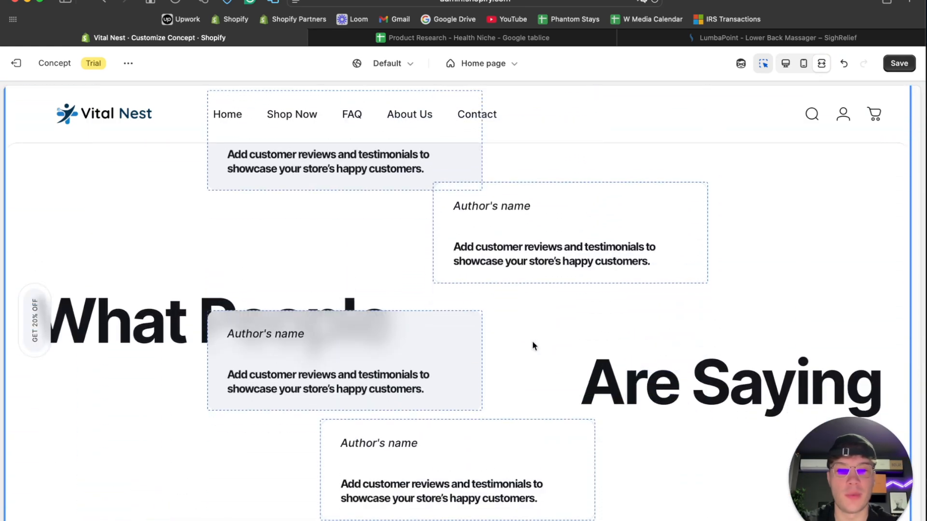
click(789, 62)
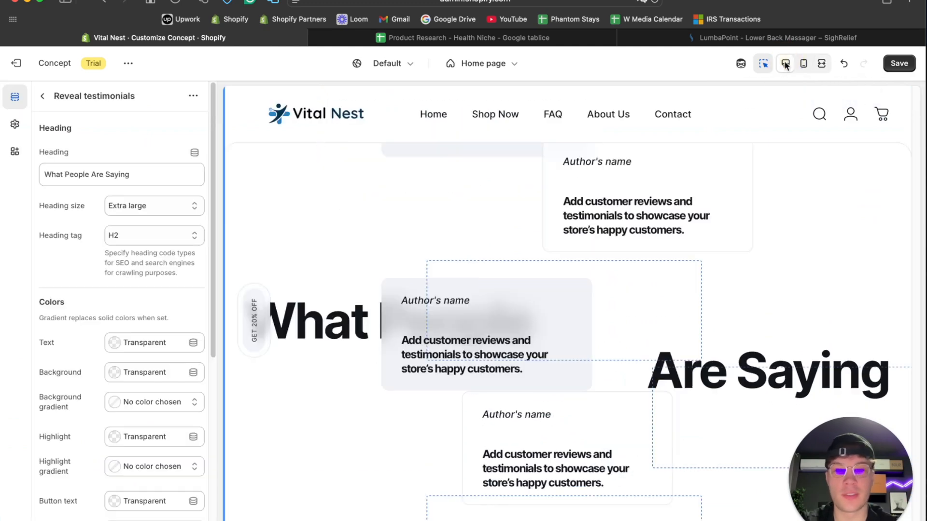
scroll(148, 297, down, 3)
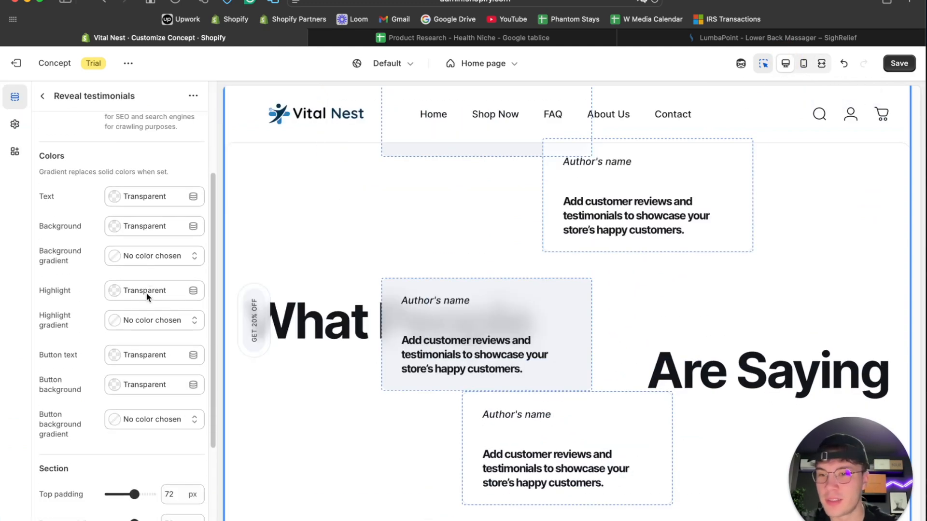
- Get the background color code #0582CA from the Images with text section "Built to Help You Feel Better, Every Day"
scroll(414, 295, down, 10)
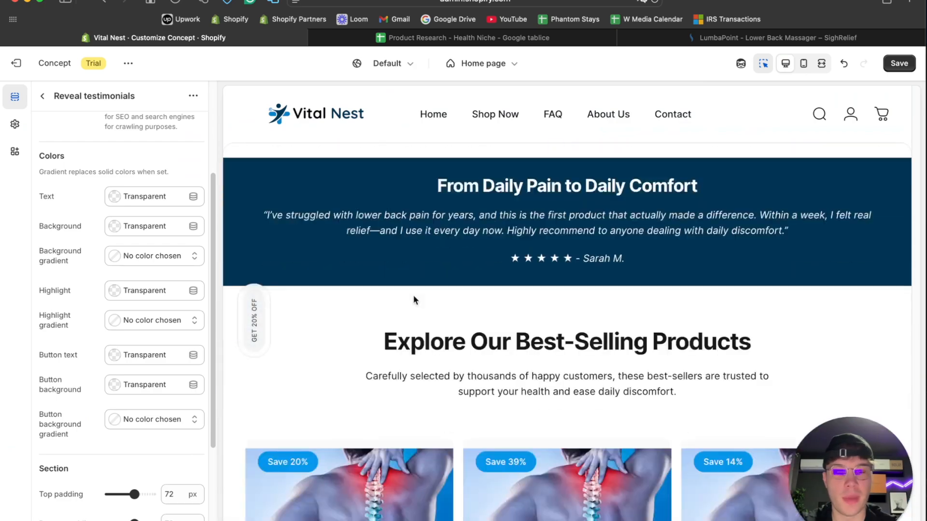
scroll(413, 293, down, 10)
click(301, 339)
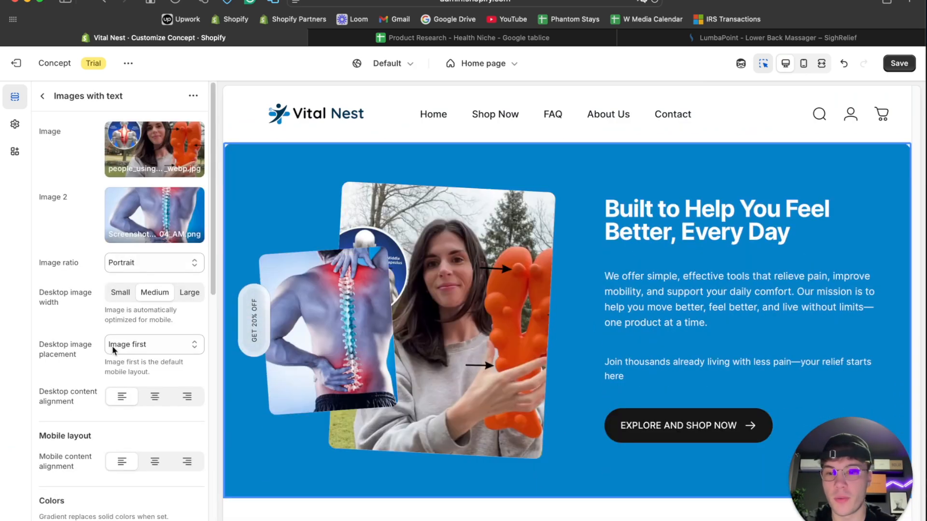
scroll(140, 140, down, 10)
scroll(140, 140, up, 2)
scroll(140, 140, up, 3)
click(156, 233)
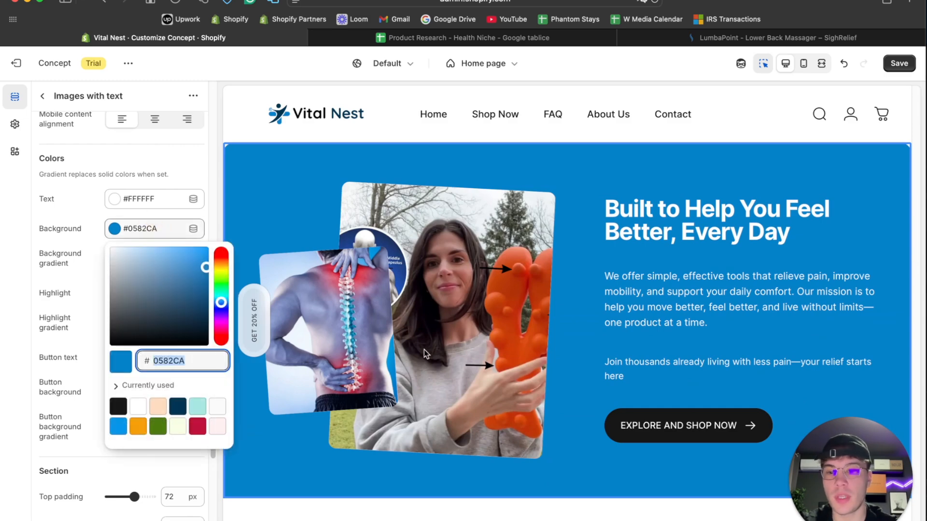
- Set the background color of the Reveal testimonials section to #0582CA
scroll(424, 349, down, 15)
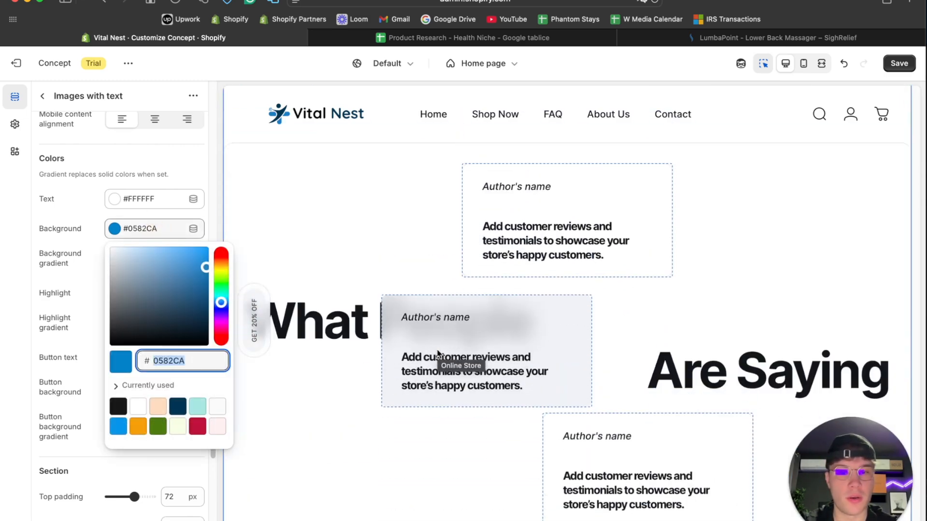
scroll(372, 311, up, 5)
click(381, 286)
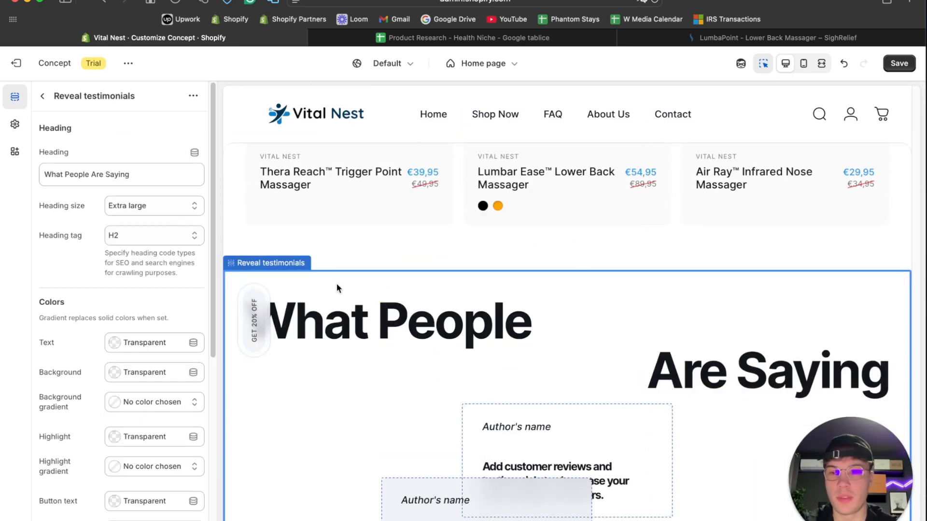
click(149, 380)
click(73, 344)
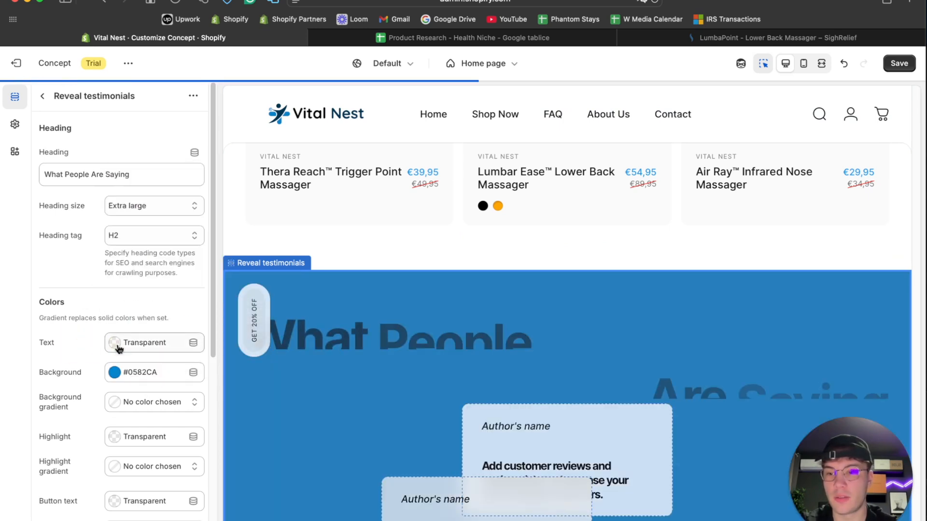
- Set the text color of the Reveal testimonials section to #FFFFFF
click(114, 342)
text(FFFFFF)
click(105, 70)
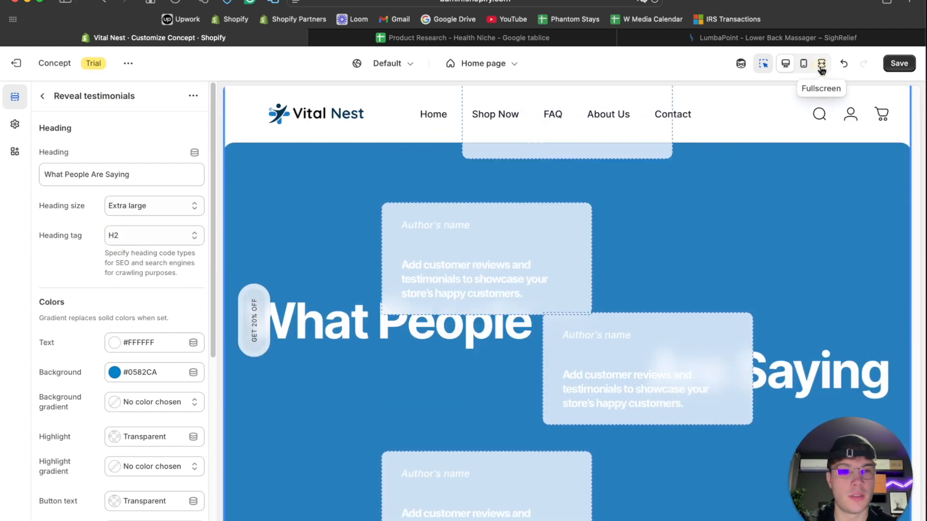
- Examine the recolored testimonials section and its neighboring sections in the fullscreen and desktop previews
click(821, 64)
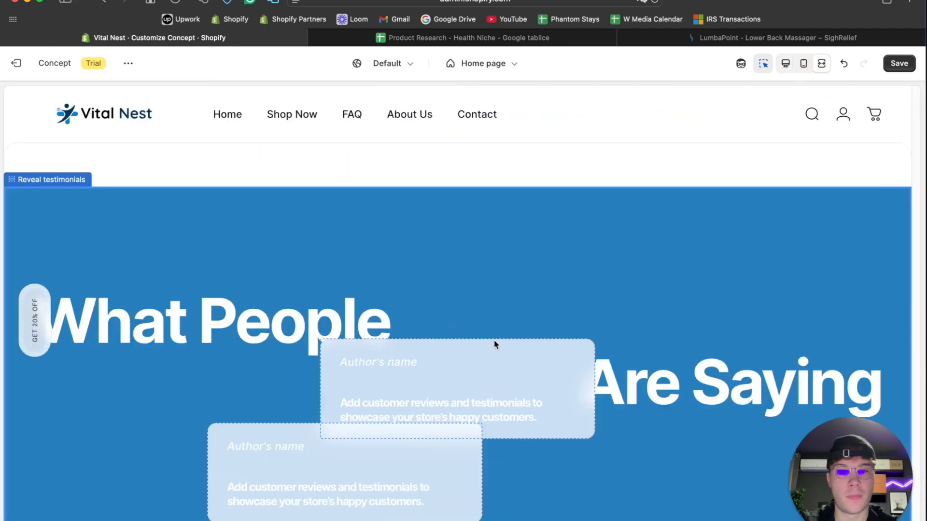
scroll(494, 341, up, 2)
scroll(494, 341, down, 5)
scroll(494, 343, up, 3)
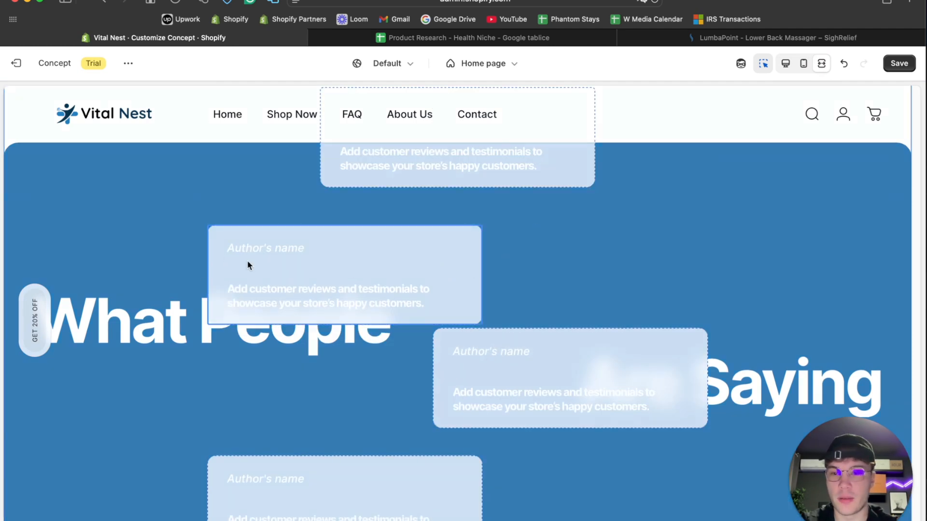
scroll(222, 262, up, 3)
scroll(134, 221, up, 4)
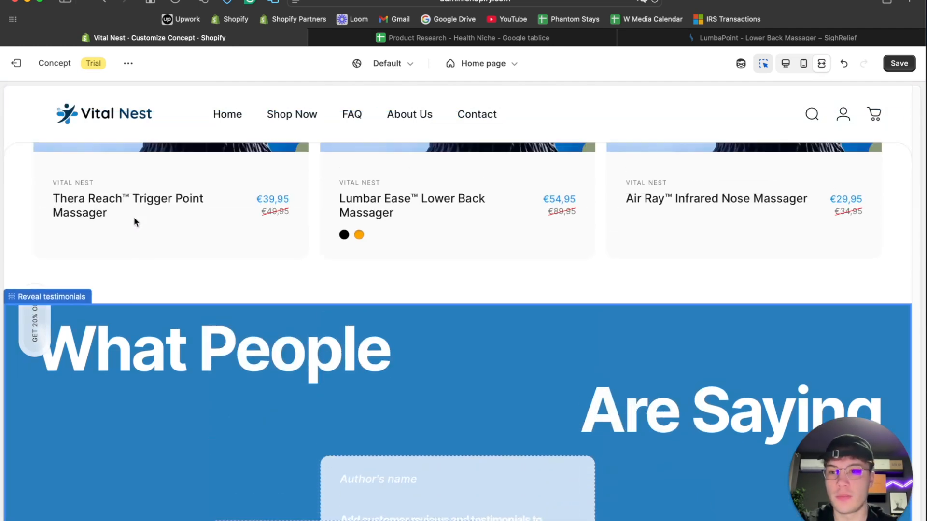
click(787, 63)
scroll(422, 256, down, 10)
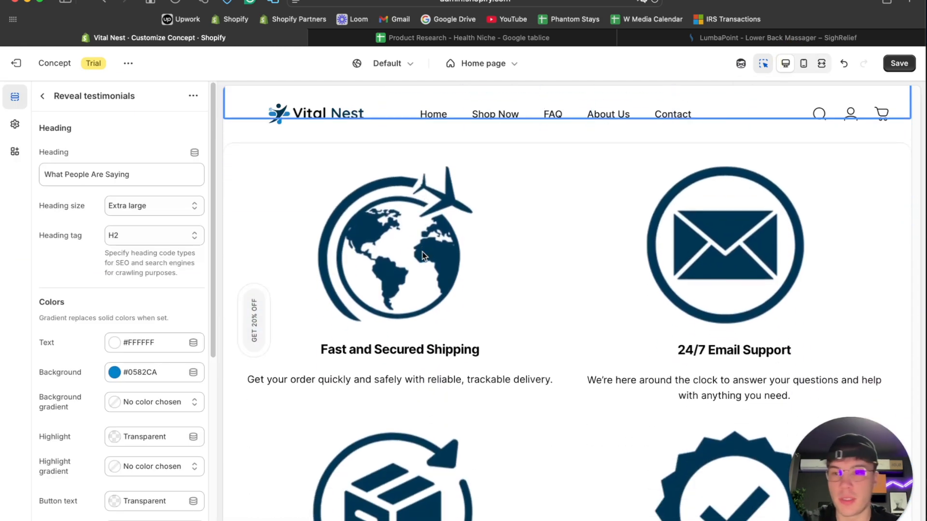
scroll(503, 247, up, 10)
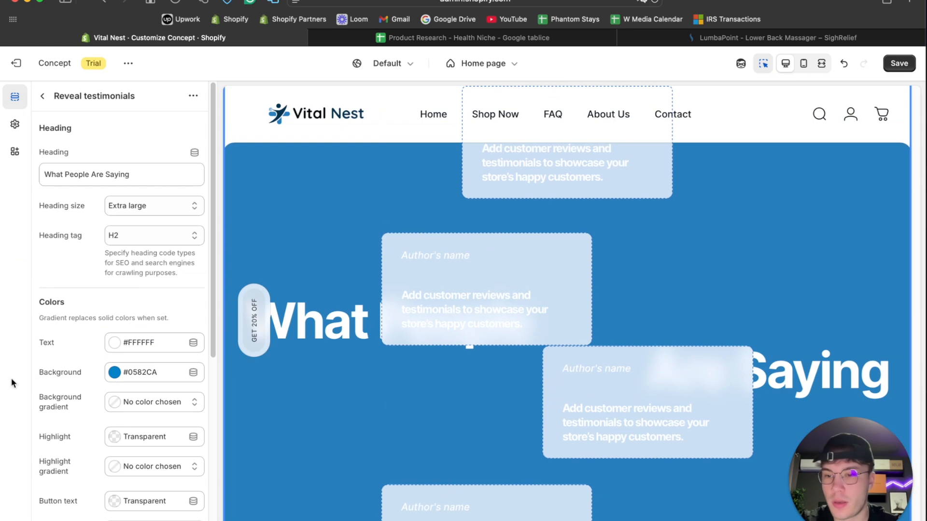
- Return to the home page's section list and open the first testimonial block of the Reveal testimonials section
scroll(120, 371, down, 5)
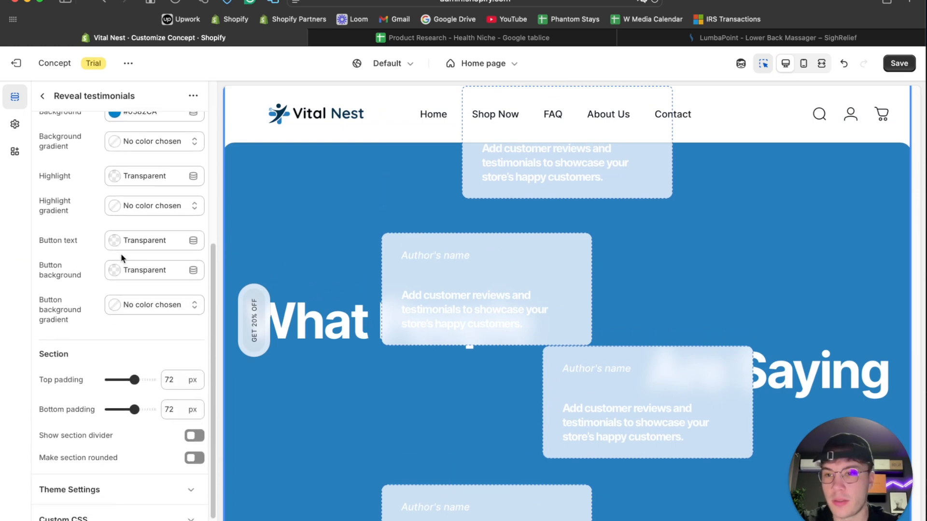
scroll(99, 287, down, 1)
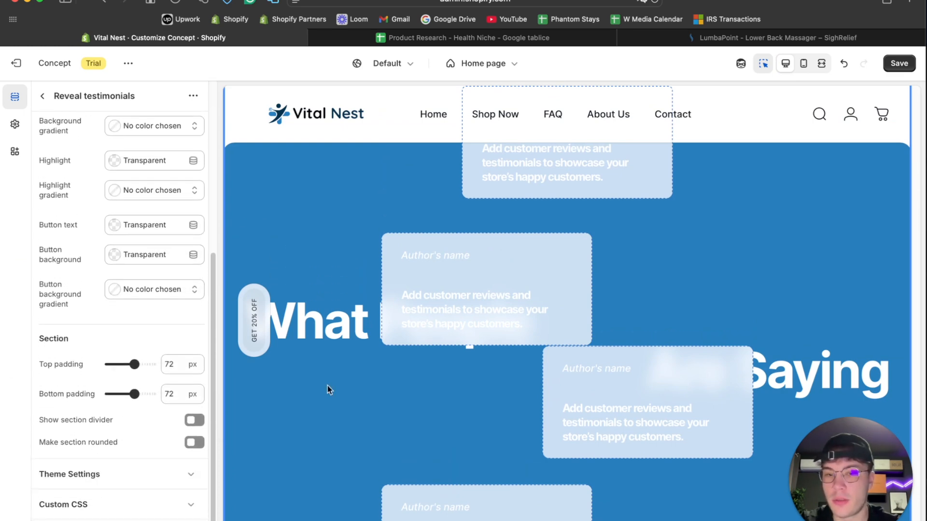
scroll(327, 390, up, 5)
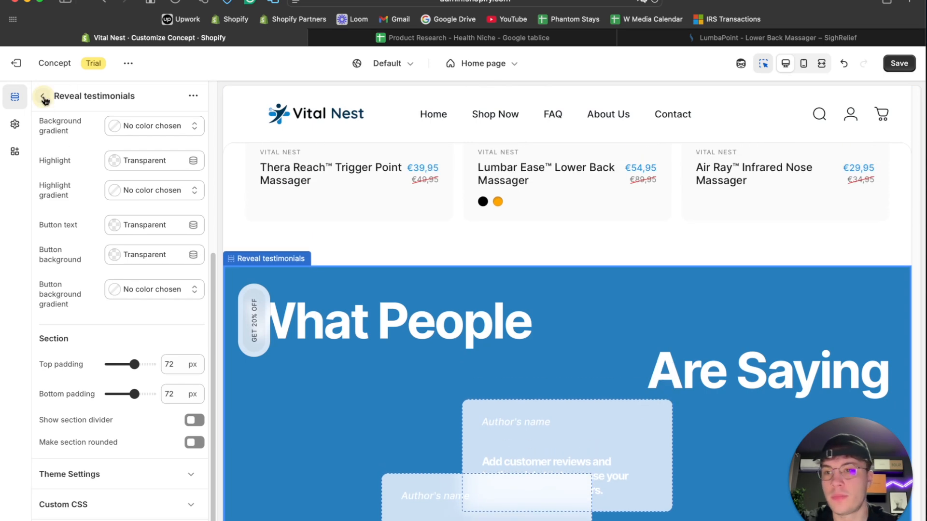
click(43, 98)
scroll(92, 272, down, 15)
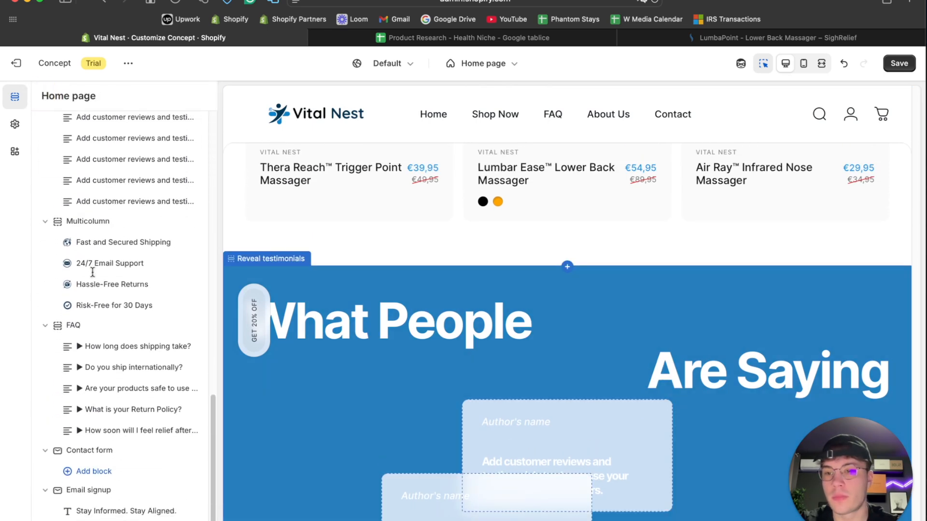
click(113, 240)
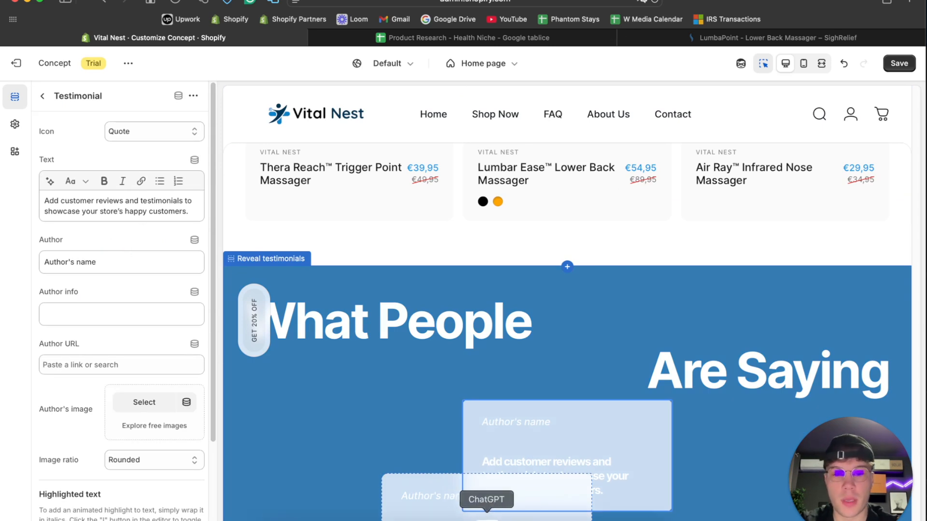
- Switch to ChatGPT and write "I need you to generate 10 testimonials for the home page. Here are the products that we are selling:"
click(486, 517)
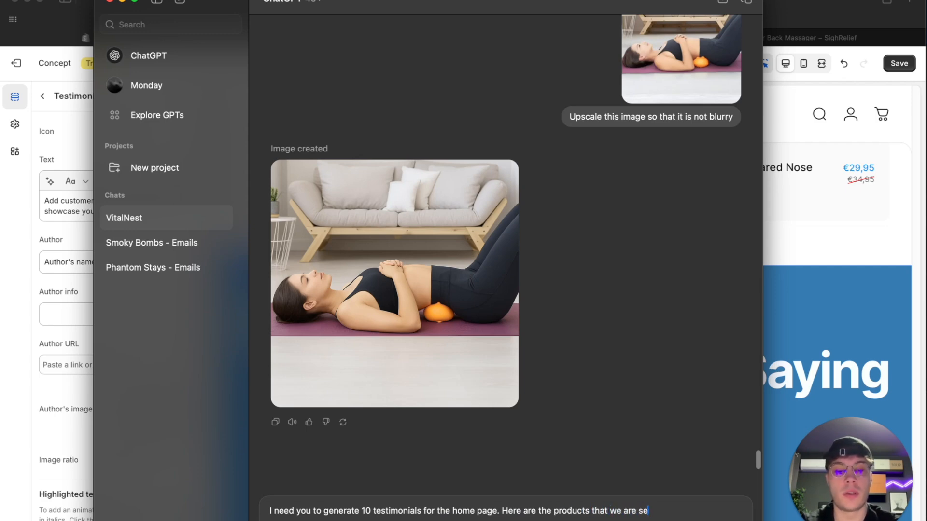
key(shift+Return)
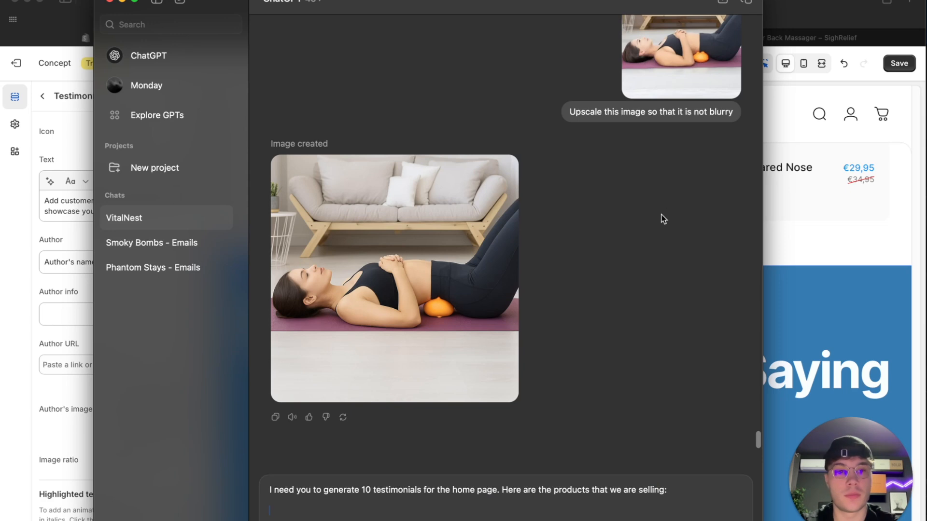
- Save the home page changes in the Shopify editor and switch to the Product Research - Health Niche spreadsheet
click(809, 225)
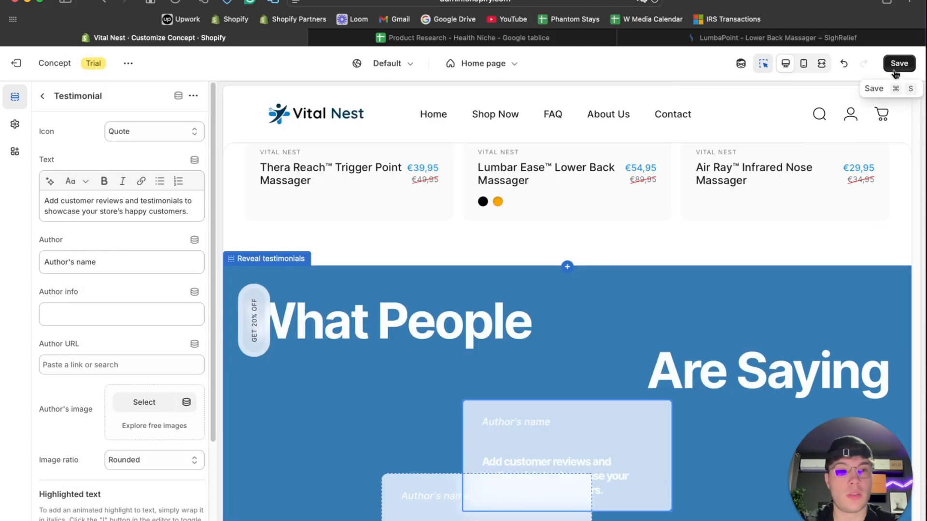
click(895, 70)
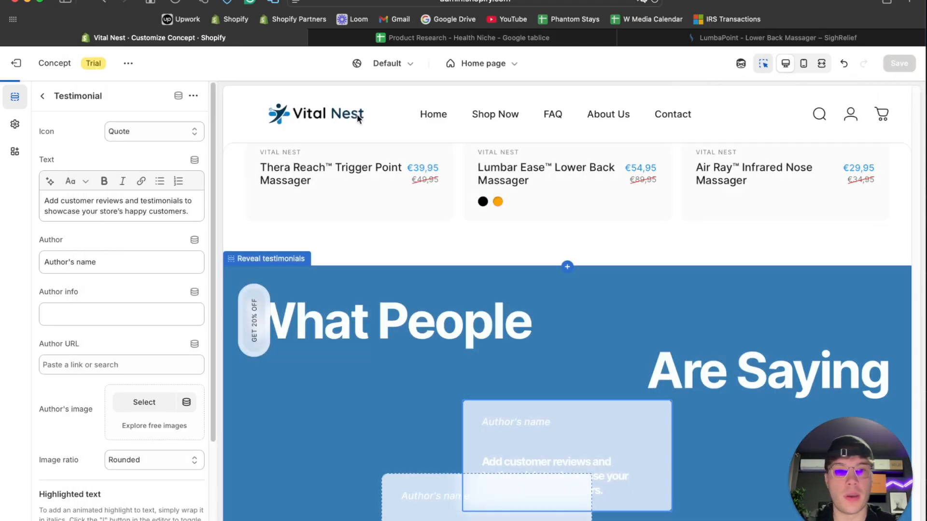
click(402, 39)
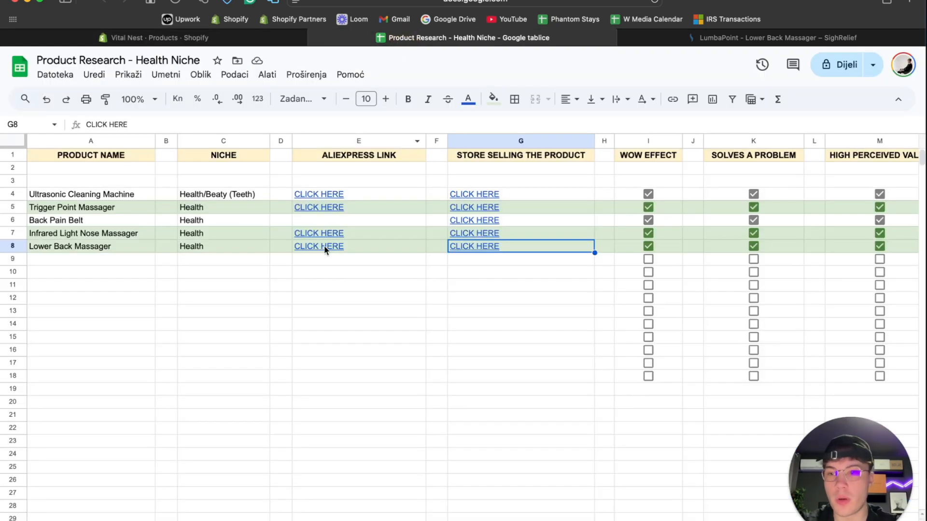
- Try to copy the Trigger Point Massager's AliExpress and store links together into the ChatGPT prompt as item 1
click(313, 297)
drag(341, 207, 475, 205)
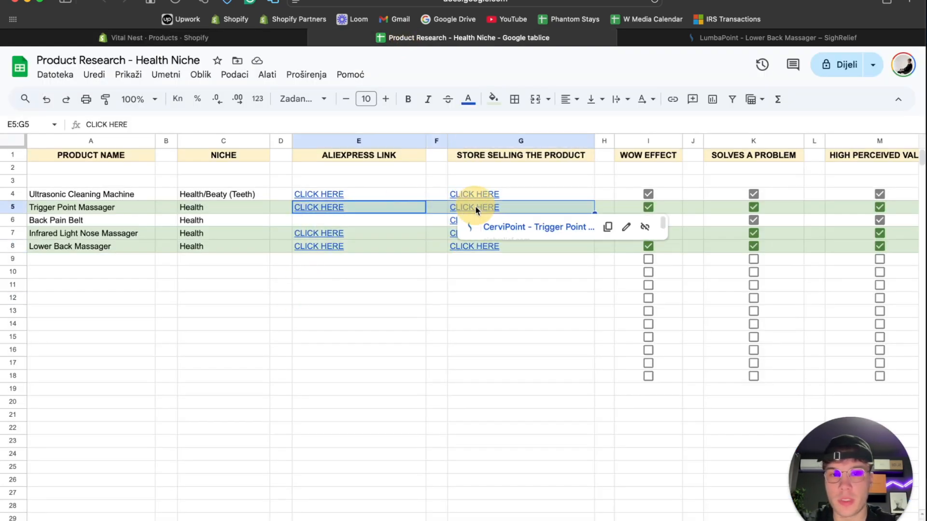
click(606, 226)
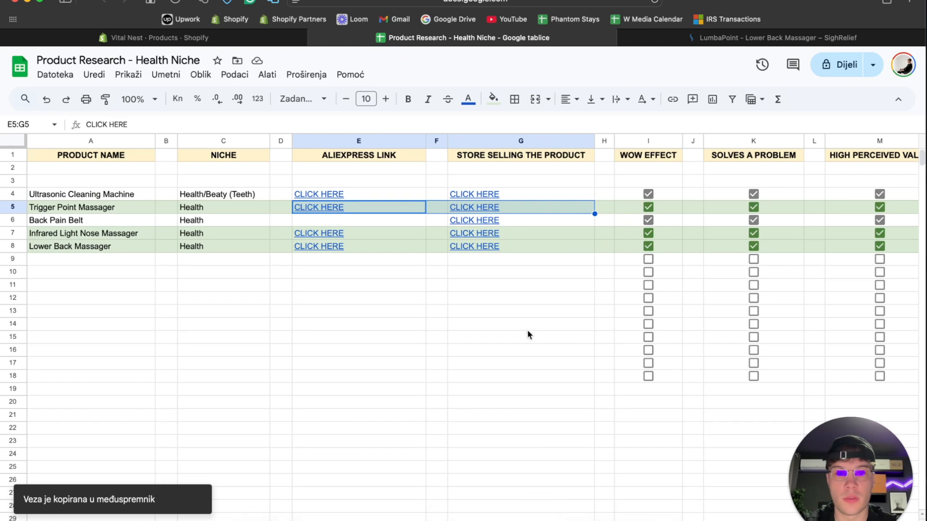
click(485, 515)
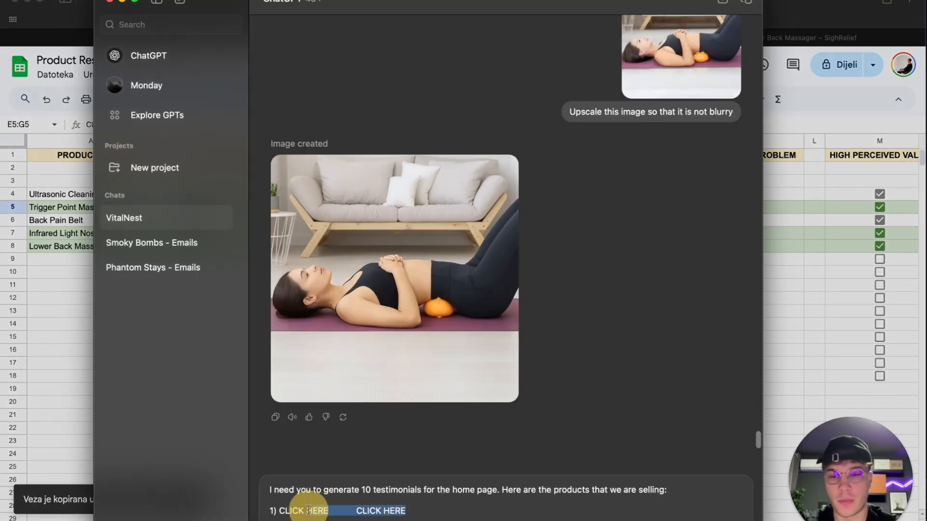
key(BackSpace)
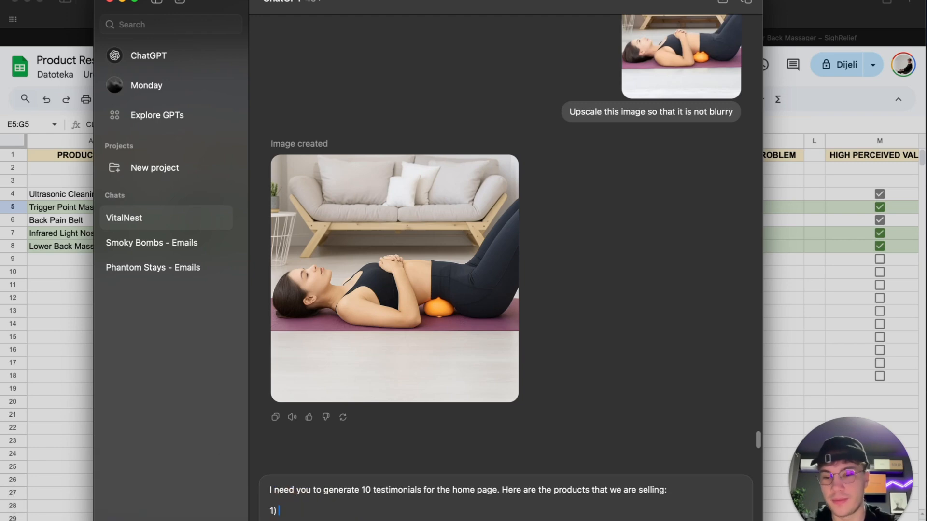
- Copy the Trigger Point Massager's AliExpress link from the spreadsheet into the ChatGPT prompt as item 1
click(92, 422)
click(401, 301)
click(373, 207)
click(452, 225)
click(489, 516)
key(super+v)
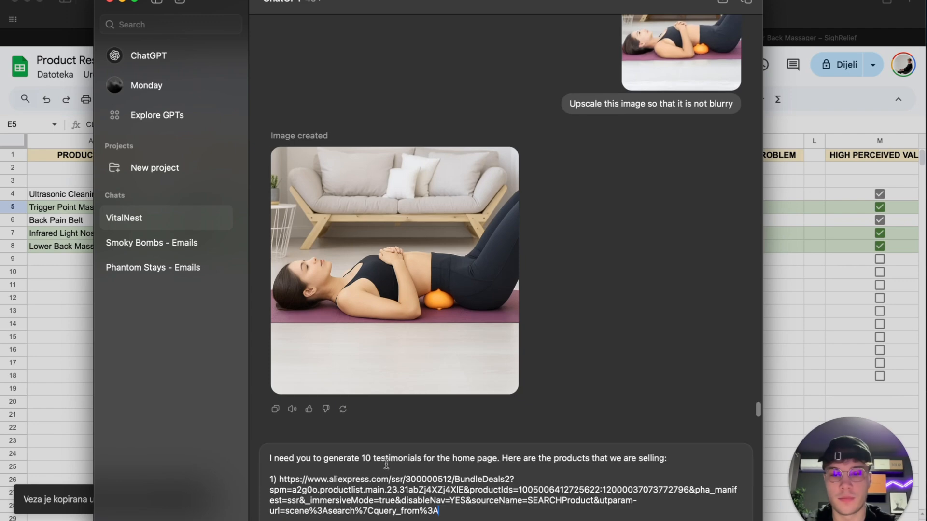
drag(458, 513, 498, 501)
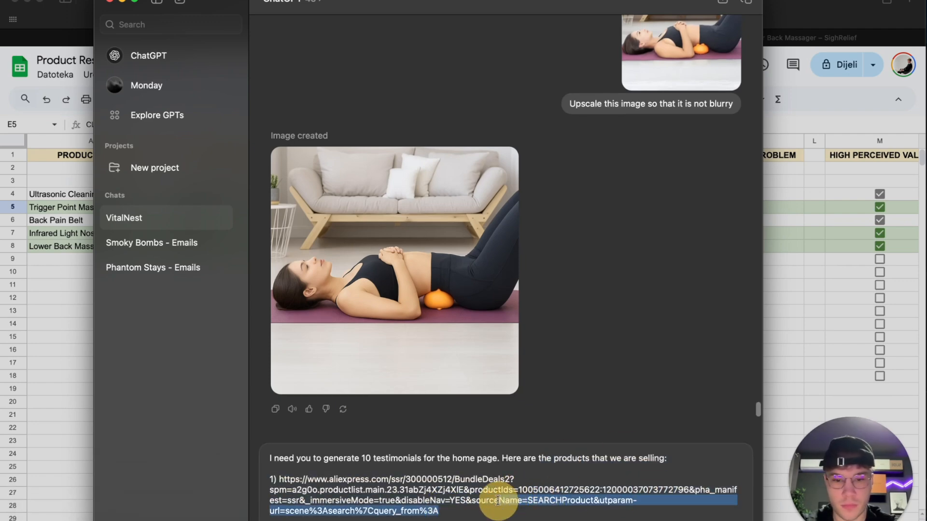
click(470, 520)
key(shift+Return)
key(shift+Return)
- Add the Trigger Point Massager's sighrelief.com store link from the spreadsheet under item 1 of the prompt and start item "2)"
key(super+Tab)
click(491, 208)
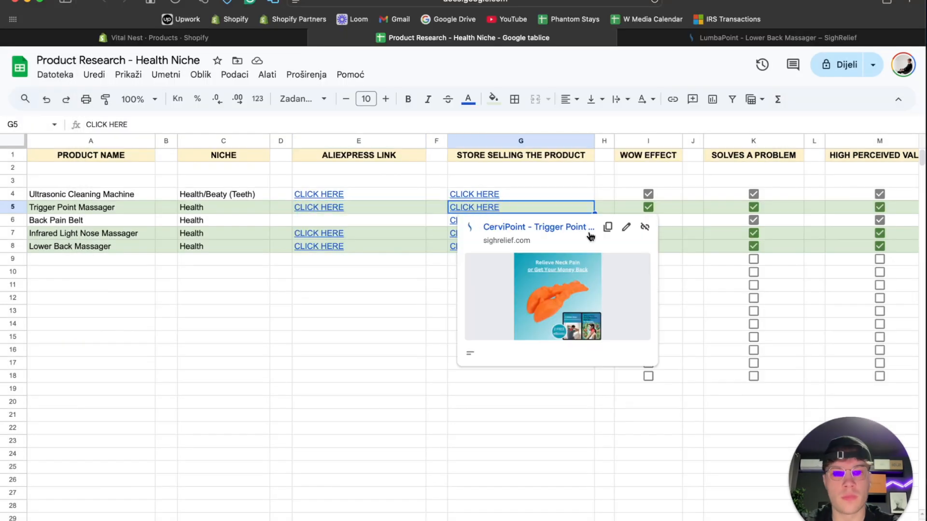
click(608, 227)
key(super+Tab)
key(super+v)
key(shift+Return)
key(shift+Return)
text(2))
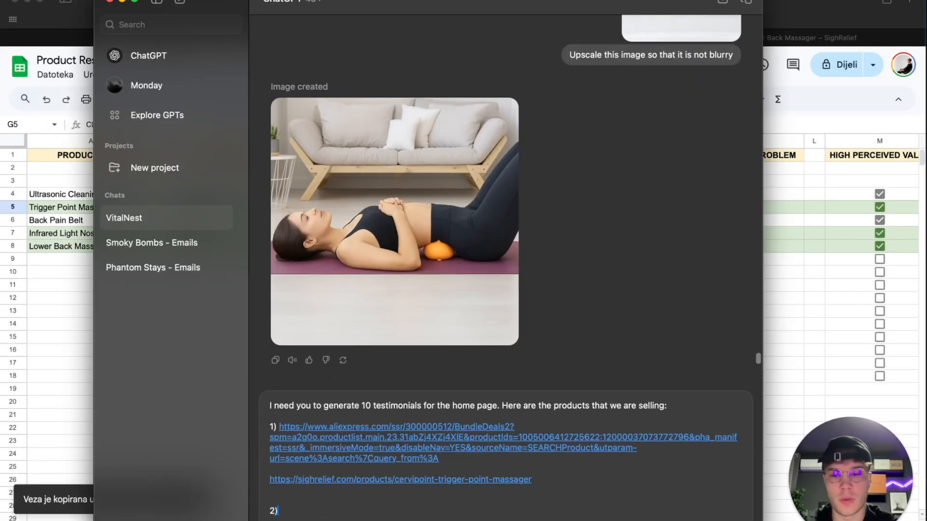
- Copy the Infrared Light Nose Massager's AliExpress link from the spreadsheet into the ChatGPT prompt as item 2
key(super+Tab)
click(299, 235)
click(487, 519)
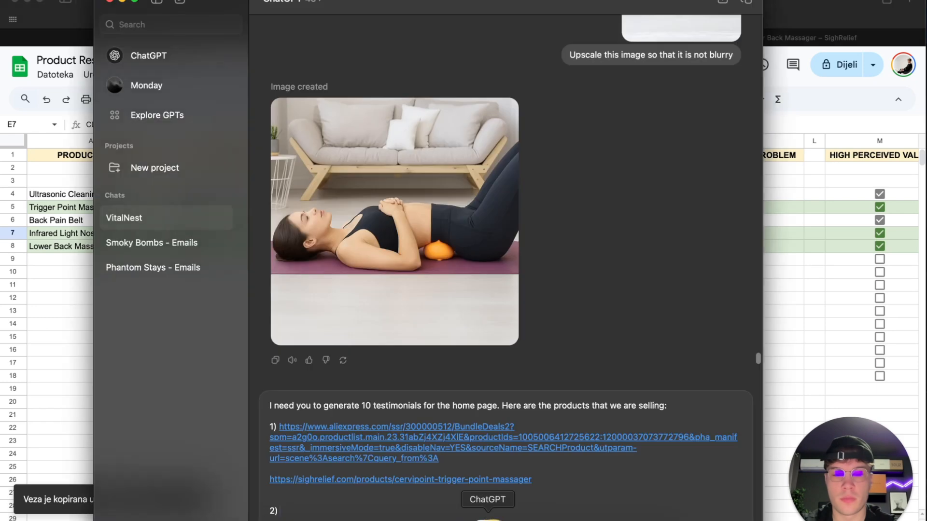
key(super+v)
- Add the Infrared Light Nose Massager's try-nomore.com store link from the spreadsheet under item 2 and start item "3)"
key(super+Tab)
click(493, 233)
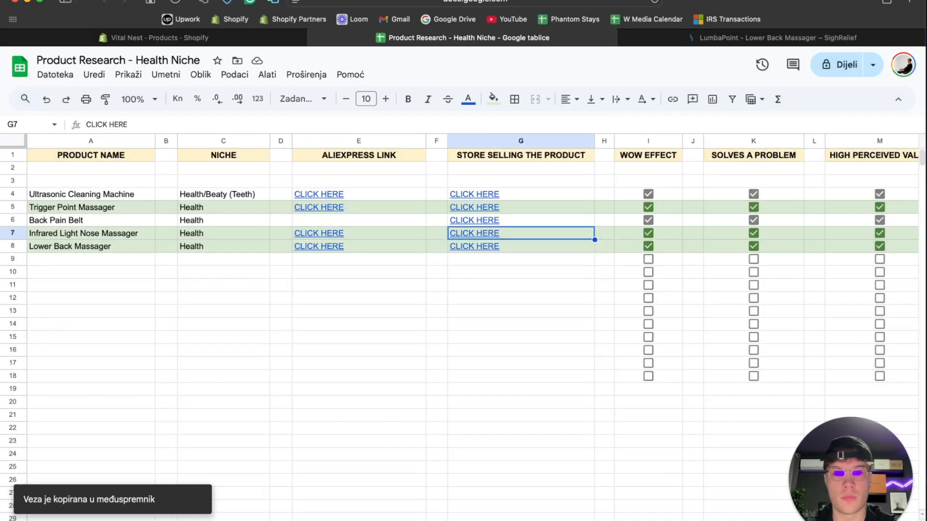
click(488, 518)
key(shift+Return)
key(shift+Return)
key(super+v)
key(shift+Return)
key(shift+Return)
key(shift+Return)
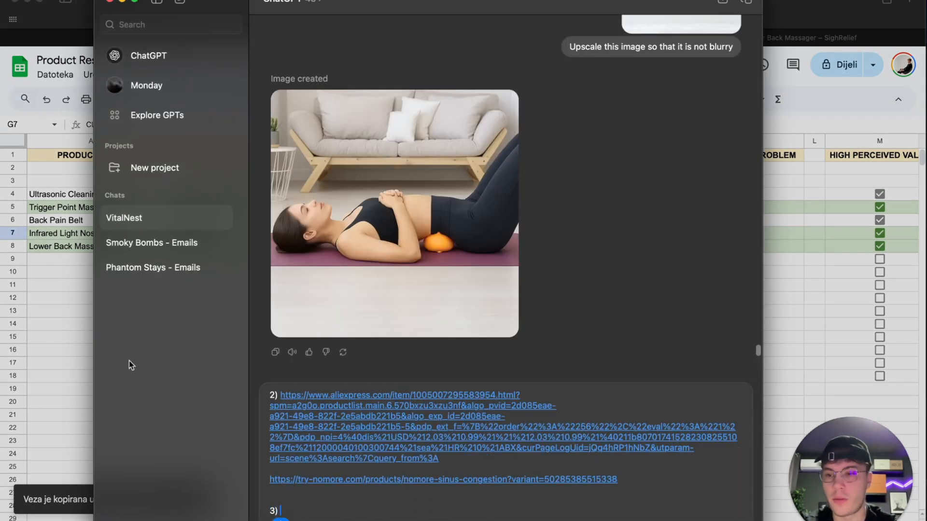
- Copy the Lower Back Massager's AliExpress link from the spreadsheet into the ChatGPT prompt as item 3
key(super+Tab)
click(337, 247)
key(super+Tab)
key(super+v)
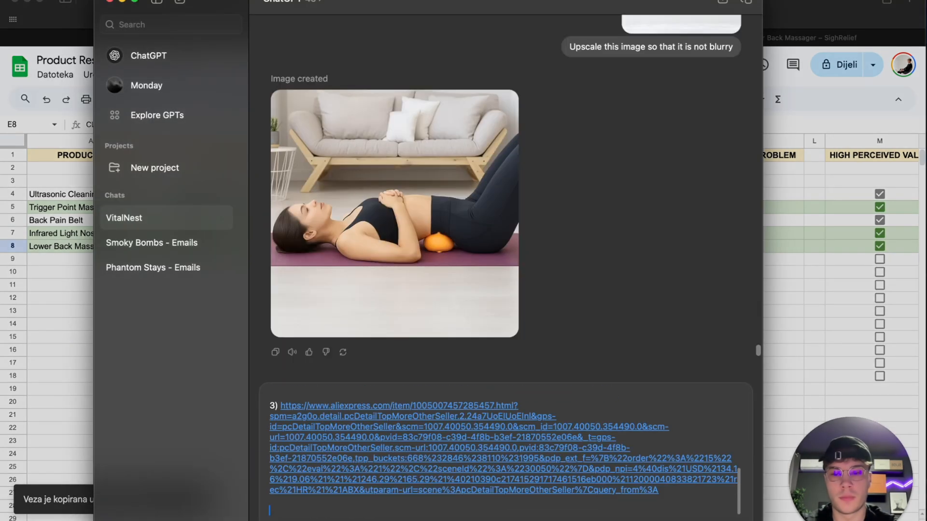
- Add the Lower Back Massager's sighrelief.com store link from the spreadsheet under item 3 and send the prompt to ChatGPT
key(super+Tab)
click(521, 246)
click(489, 517)
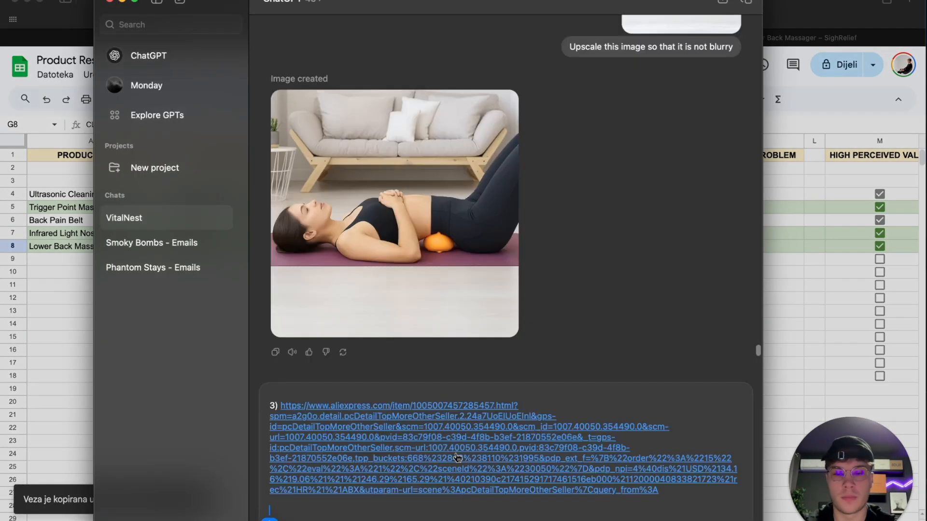
key(shift+Return)
key(shift+Return)
key(super+v)
key(shift+Return)
key(shift+Return)
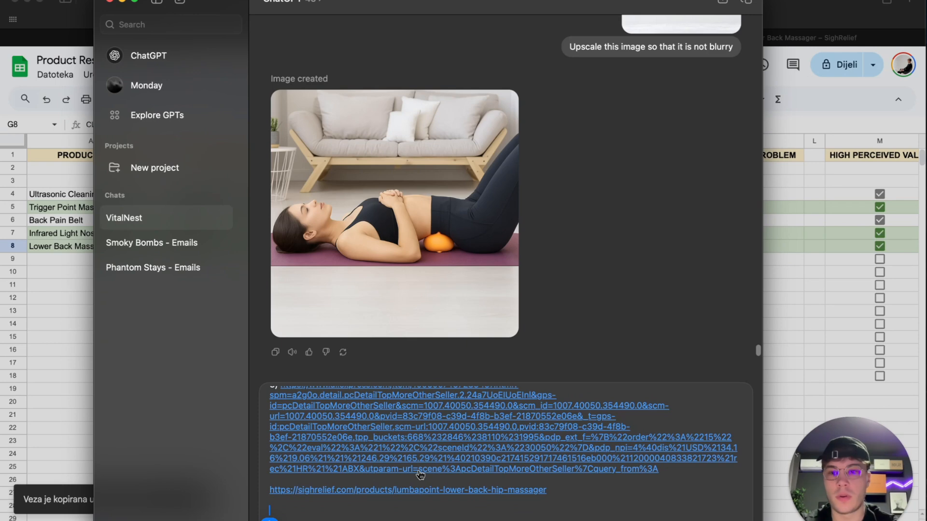
key(Return)
- Switch to the Vital Nest Shopify admin and open the Concept trial theme for customization from the online store's themes
key(super+Tab)
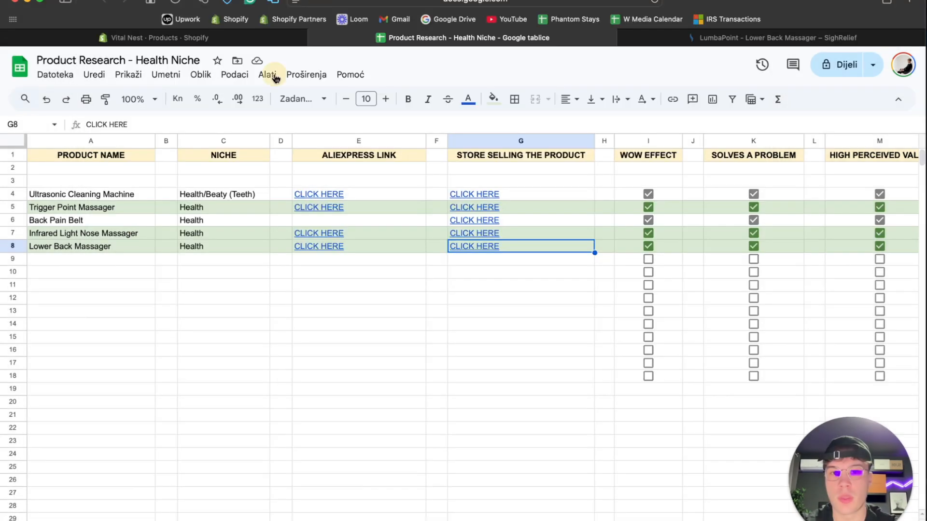
click(193, 37)
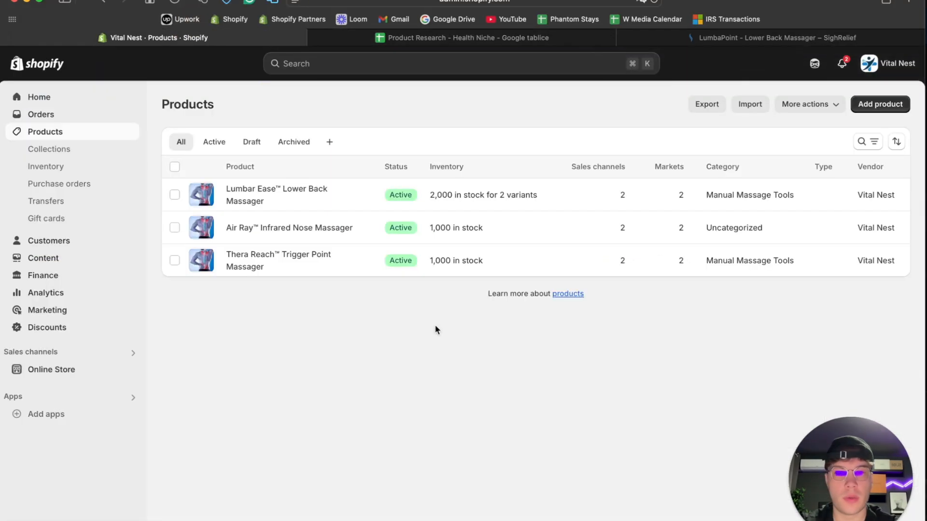
click(47, 372)
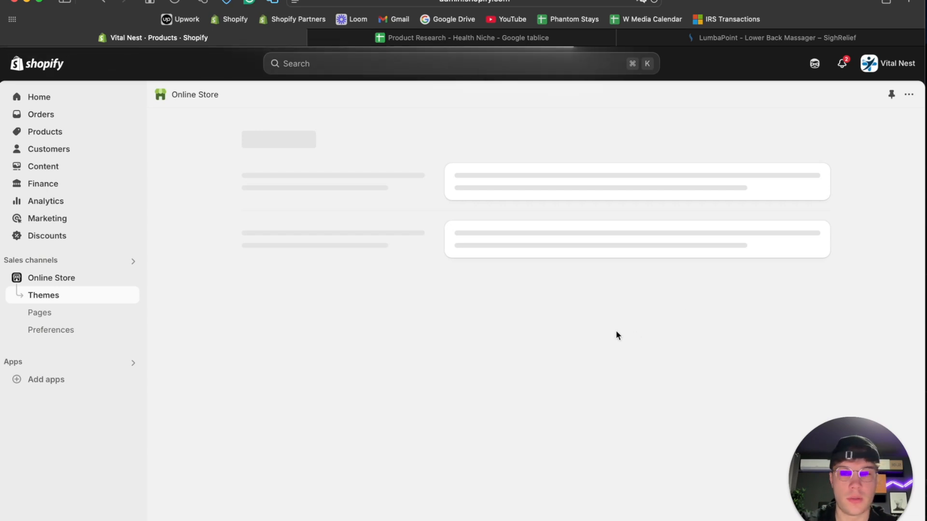
click(68, 297)
scroll(624, 330, down, 1)
scroll(623, 333, down, 2)
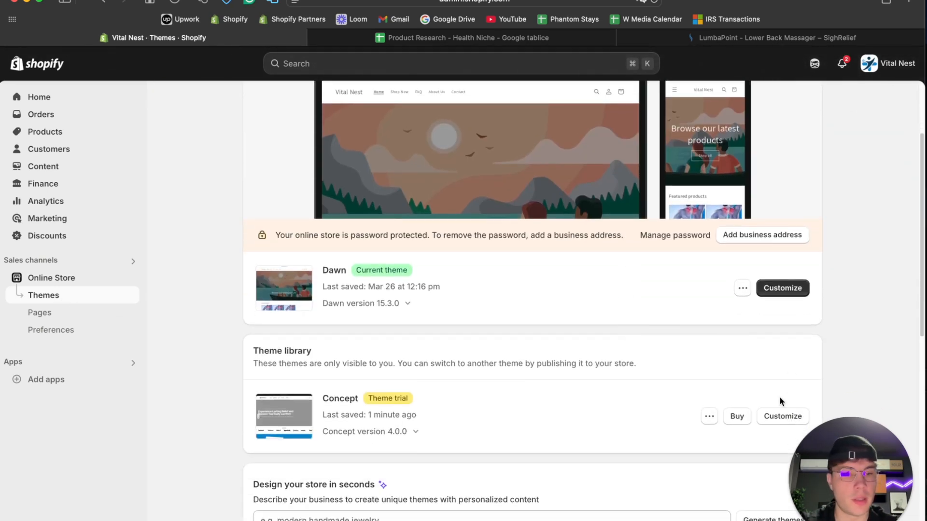
click(781, 417)
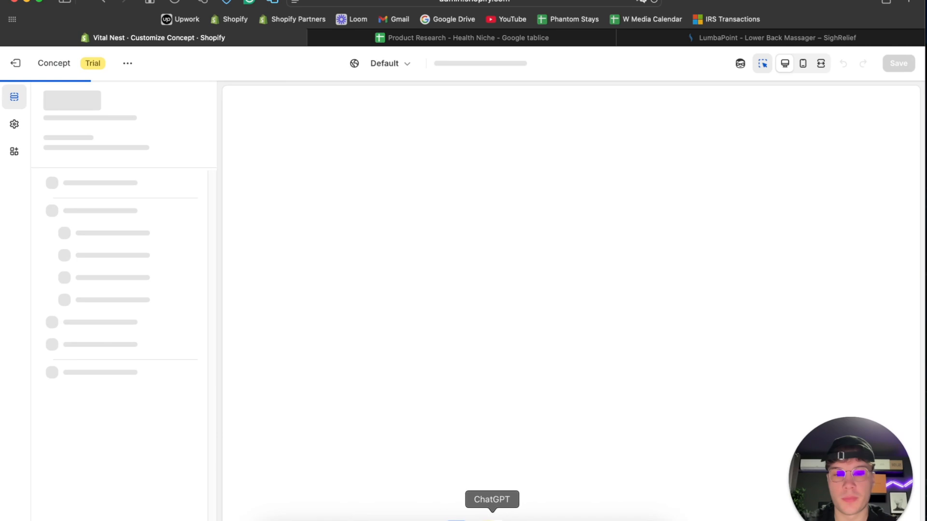
- Check ChatGPT's generated testimonials, then open the first testimonial card under "What People Are Saying" on the home page for editing
click(489, 516)
scroll(368, 295, down, 3)
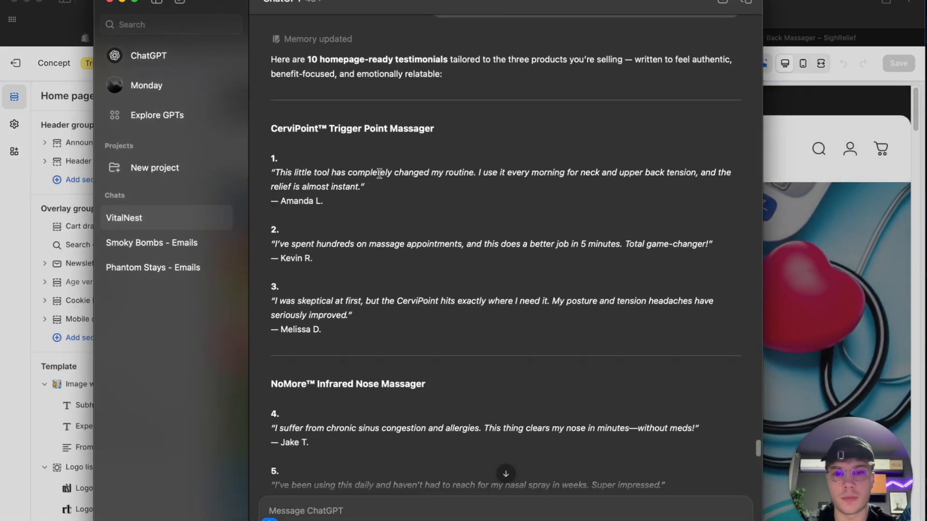
click(826, 242)
scroll(653, 316, down, 15)
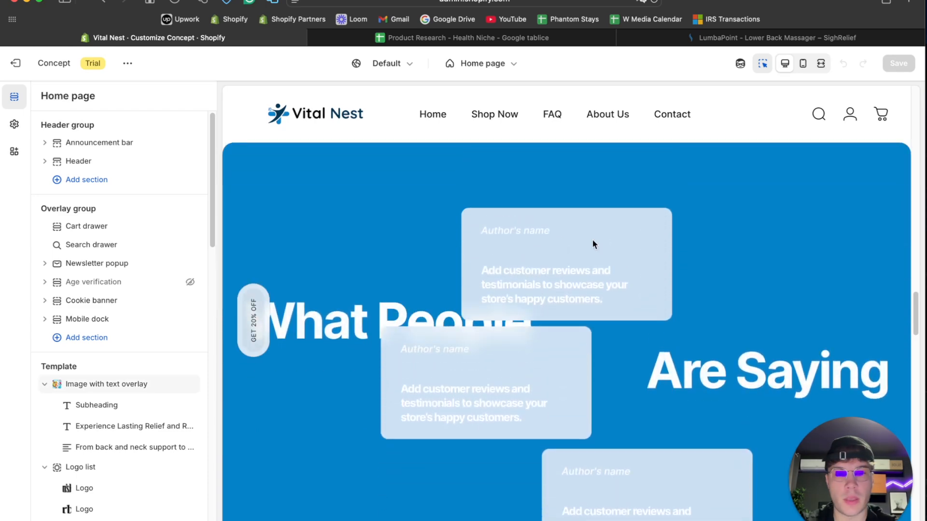
click(586, 227)
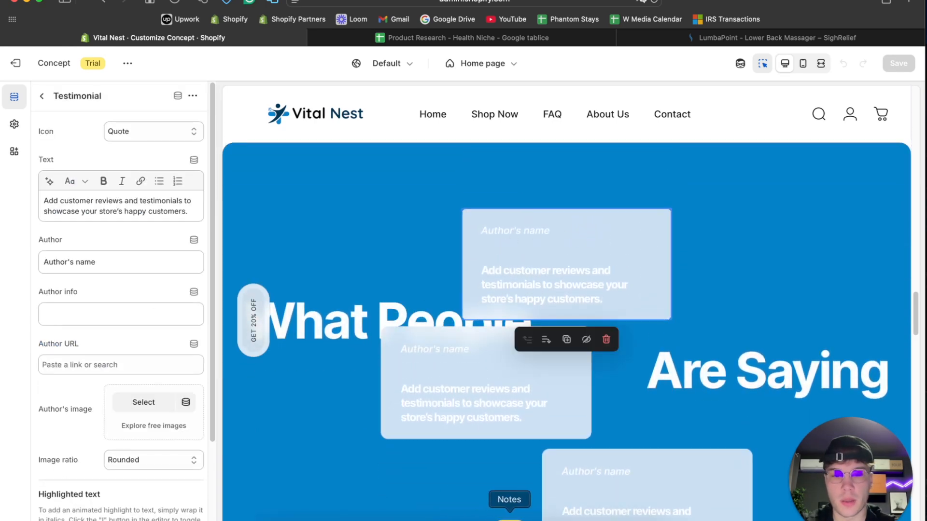
- Replace the first card's placeholder text with ChatGPT's testimonial 1, "This little tool has completely changed my routine..."
click(488, 519)
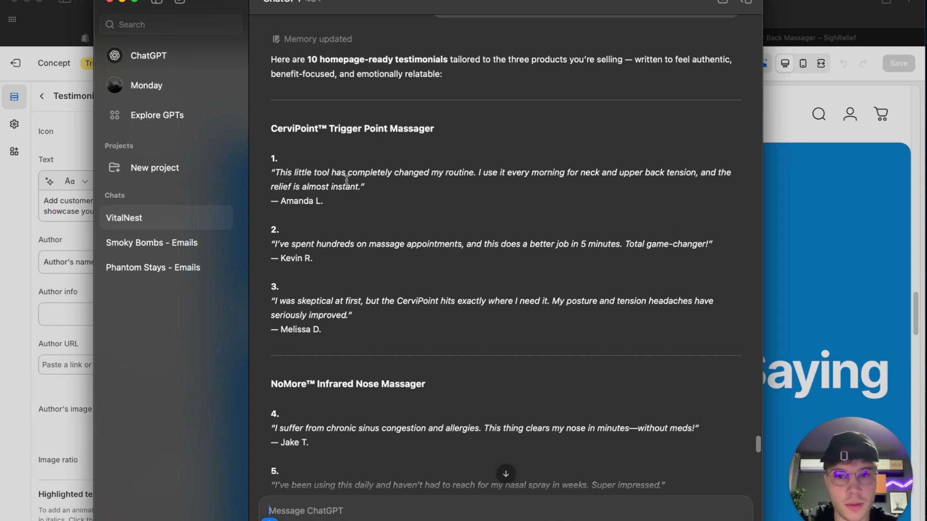
drag(313, 183, 270, 177)
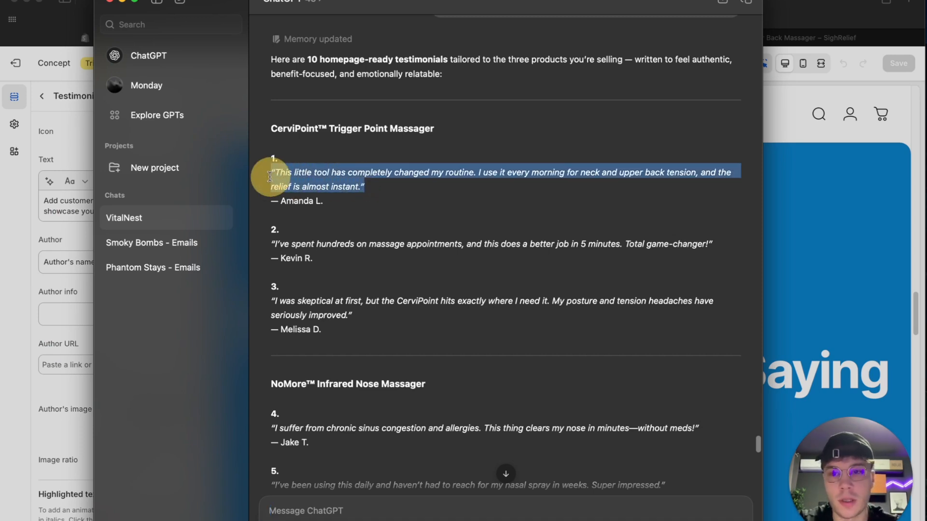
click(72, 208)
triple_click(129, 207)
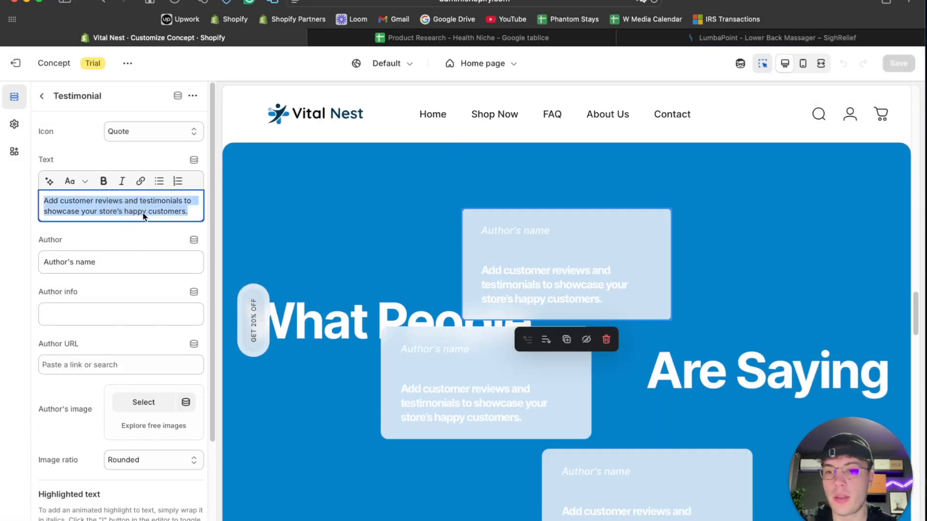
key(super+v)
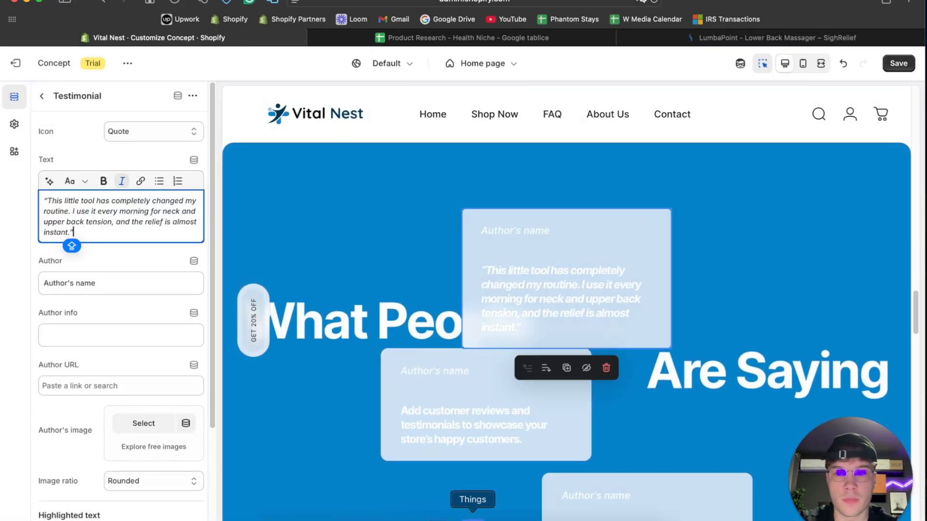
- Copy testimonial 1's reviewer name from ChatGPT into the first card's Author field and shorten its leading dash to a hyphen
triple_click(115, 222)
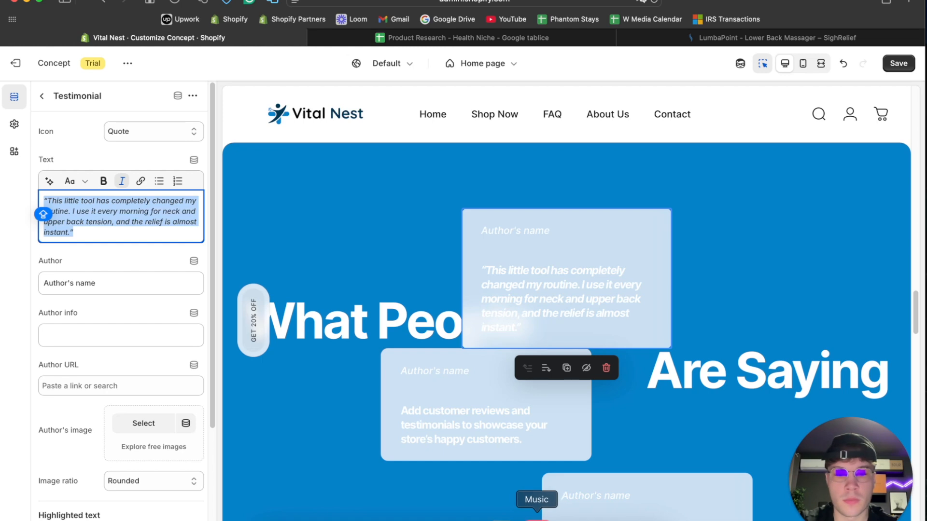
click(488, 519)
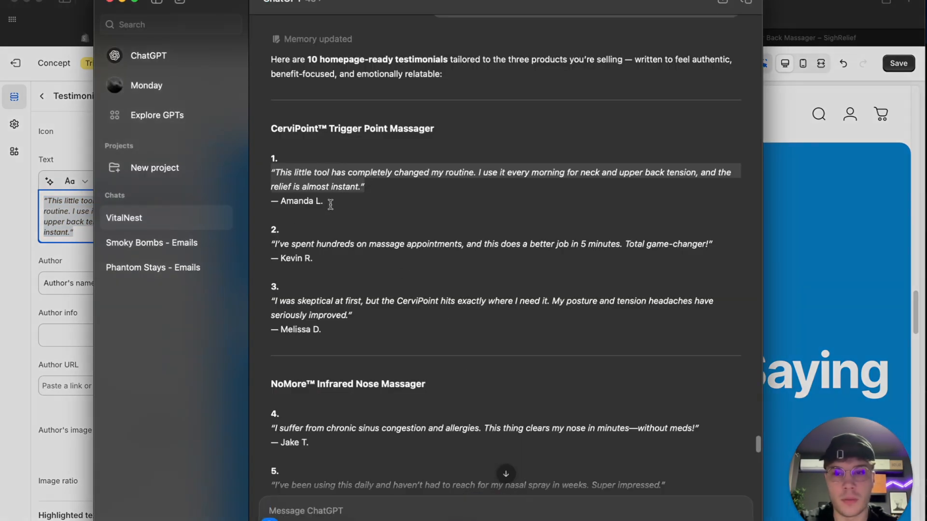
drag(330, 205, 270, 201)
key(super+c)
click(57, 271)
click(89, 283)
key(super+v)
click(51, 283)
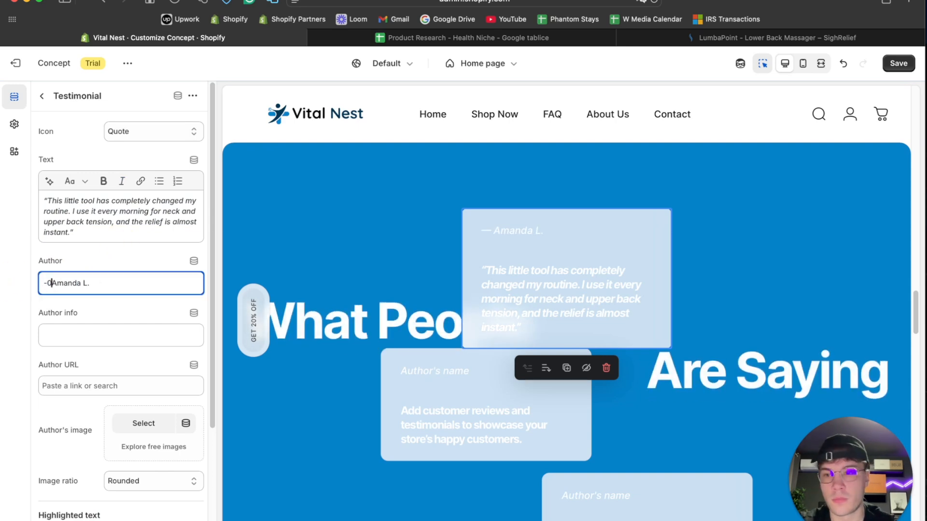
click(110, 320)
- Add the hyphenated reviewer name on a separate line below the quote in the first card's Text
scroll(110, 319, down, 5)
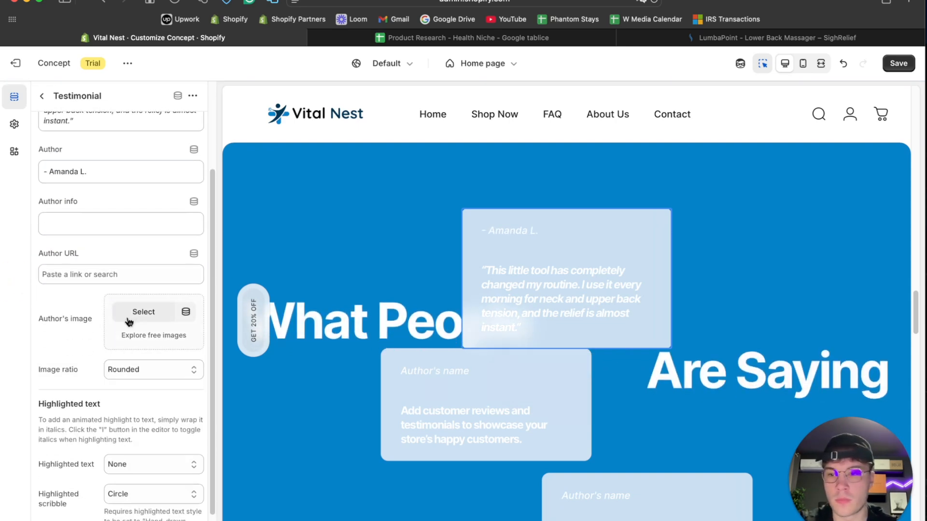
click(134, 352)
click(134, 329)
click(131, 354)
click(131, 375)
scroll(76, 368, down, 1)
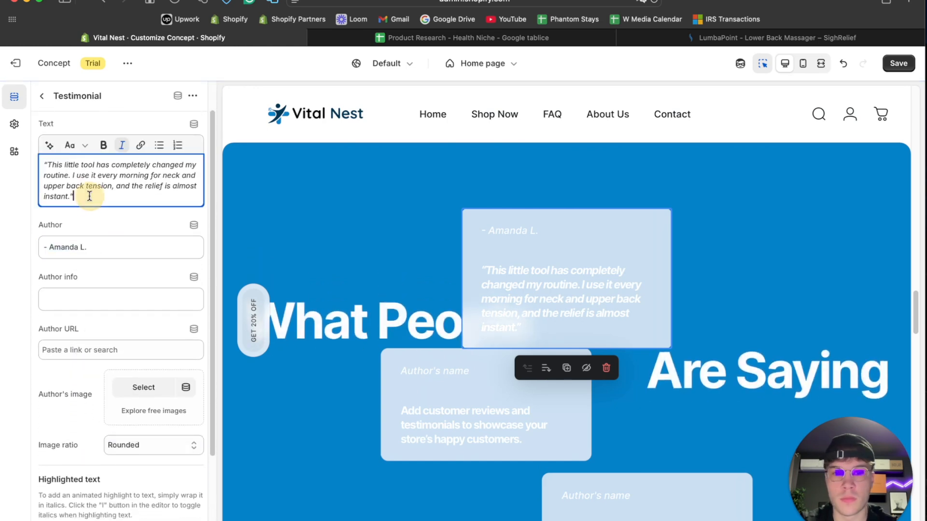
key(Return)
key(Return)
key(ctrl+v)
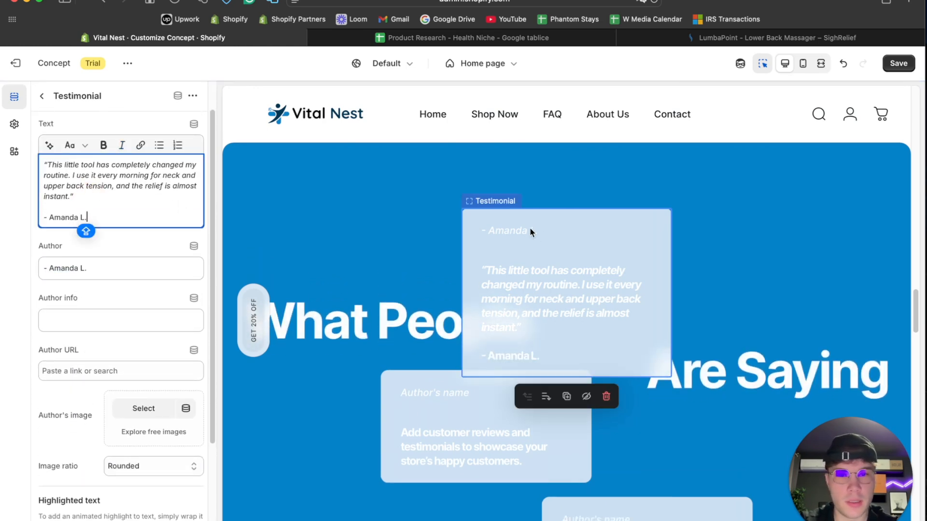
- Clear the first testimonial card's Author field and review the card's remaining settings
triple_click(113, 261)
key(BackSpace)
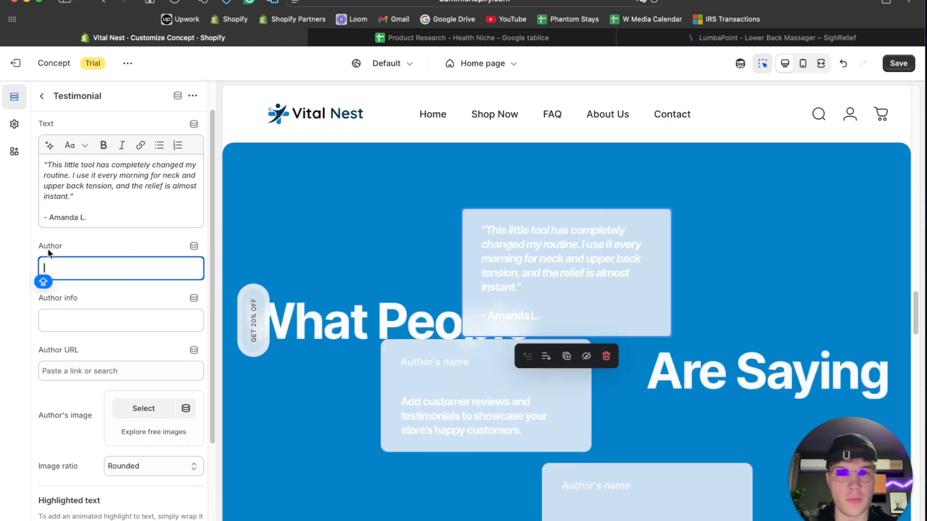
triple_click(121, 217)
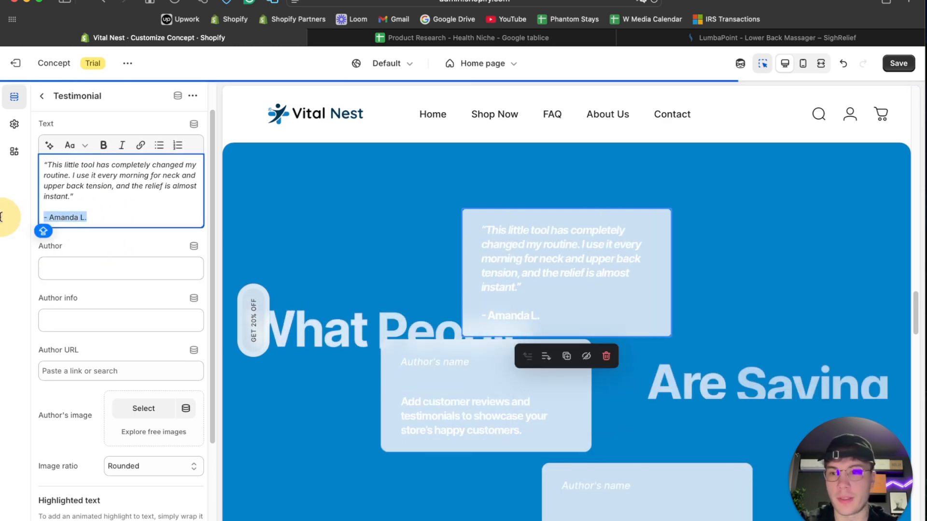
click(128, 234)
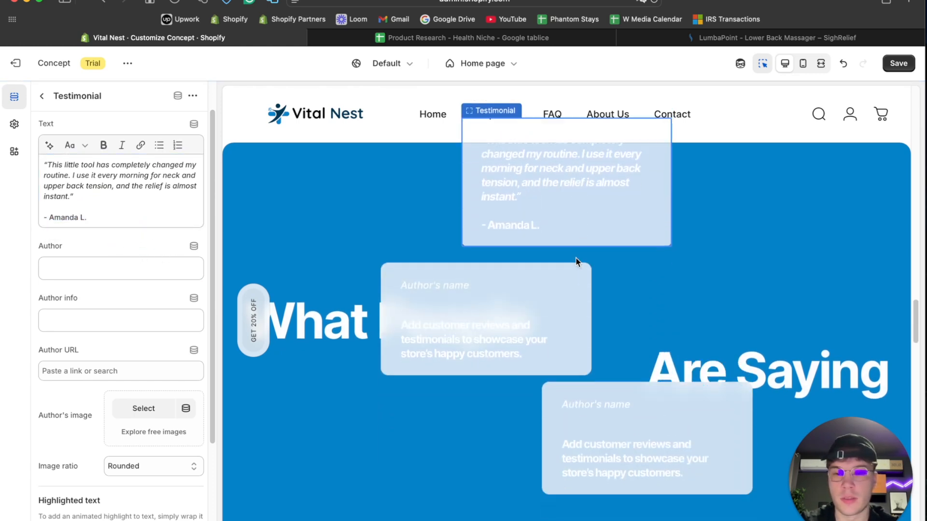
scroll(154, 373, down, 5)
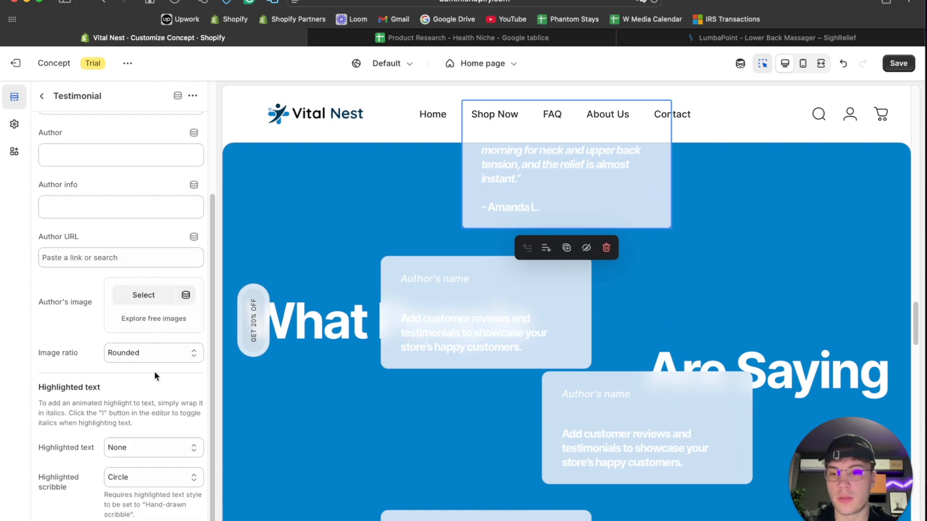
scroll(155, 371, up, 6)
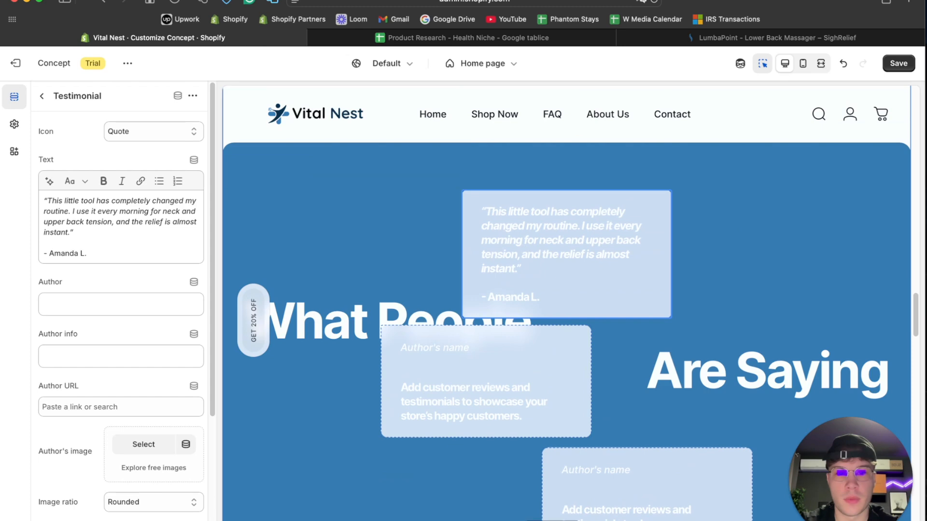
- Replace the second card's placeholder text with ChatGPT's testimonial 2, "I've spent hundreds on massage appointments...", and clear its Author field
click(491, 516)
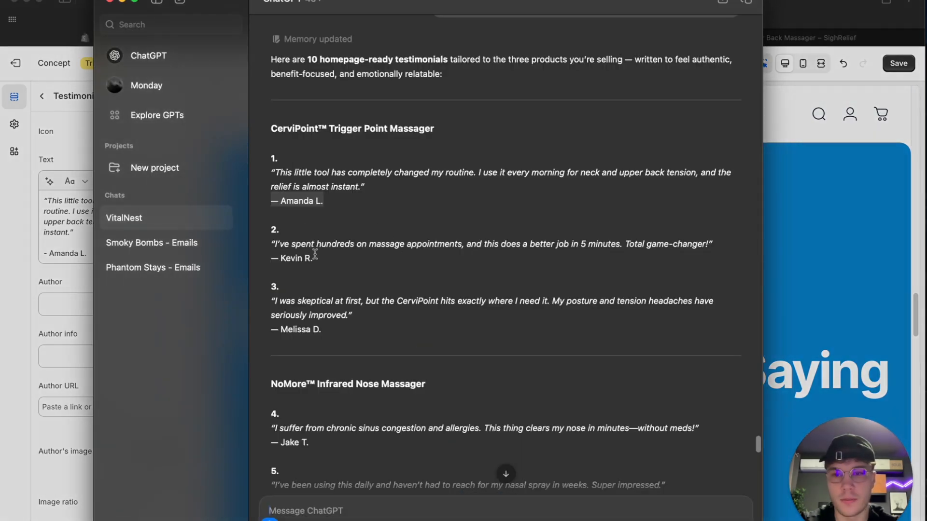
drag(692, 247, 221, 245)
key(super+c)
click(74, 263)
click(468, 356)
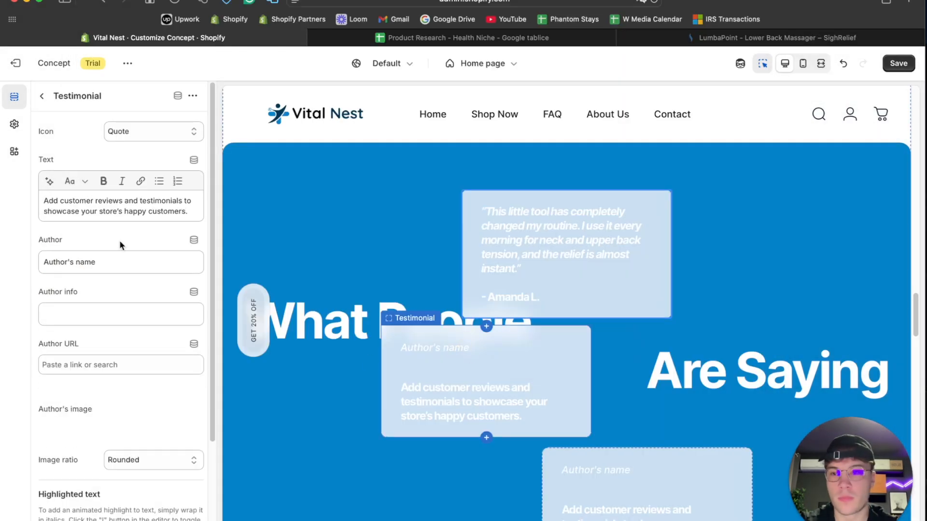
click(107, 217)
key(super+a)
key(super+v)
click(103, 274)
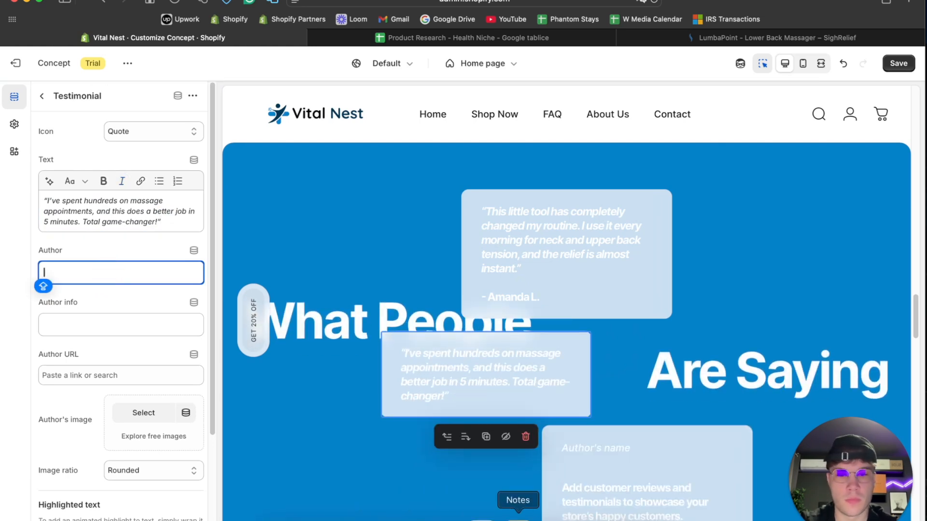
- Add testimonial 2's reviewer name from ChatGPT below the second card's quote, with a leading hyphen and one blank line between
key(super+Tab)
drag(356, 267, 276, 257)
key(super+Tab)
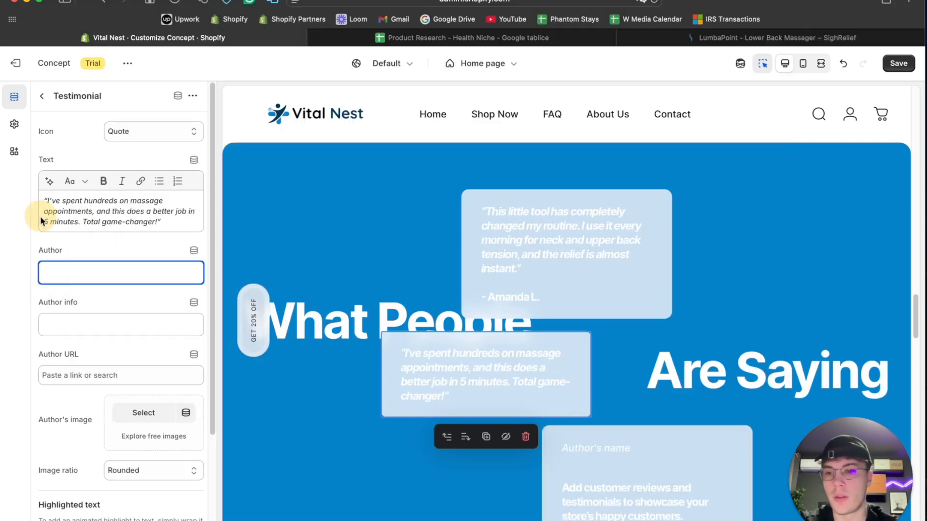
click(170, 220)
key(super+v)
click(52, 243)
key(BackSpace)
key(BackSpace)
key(BackSpace)
key(Return)
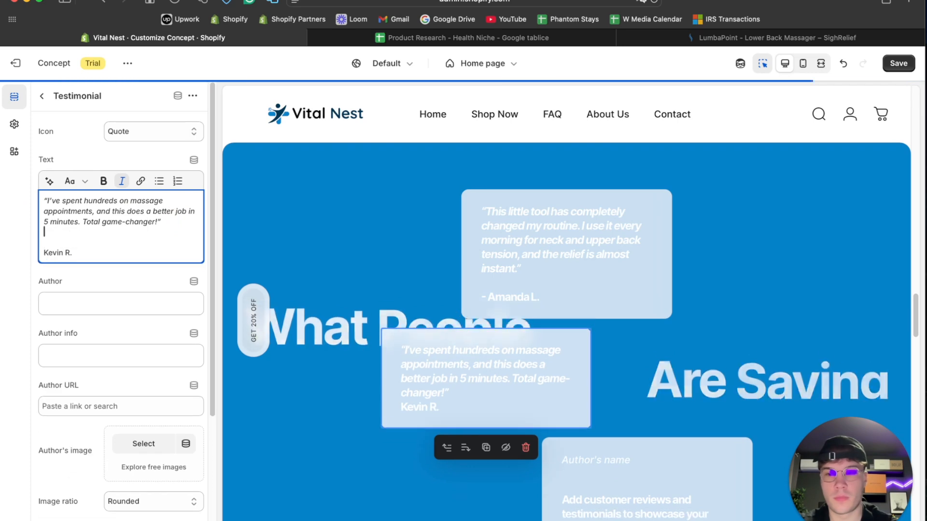
click(41, 252)
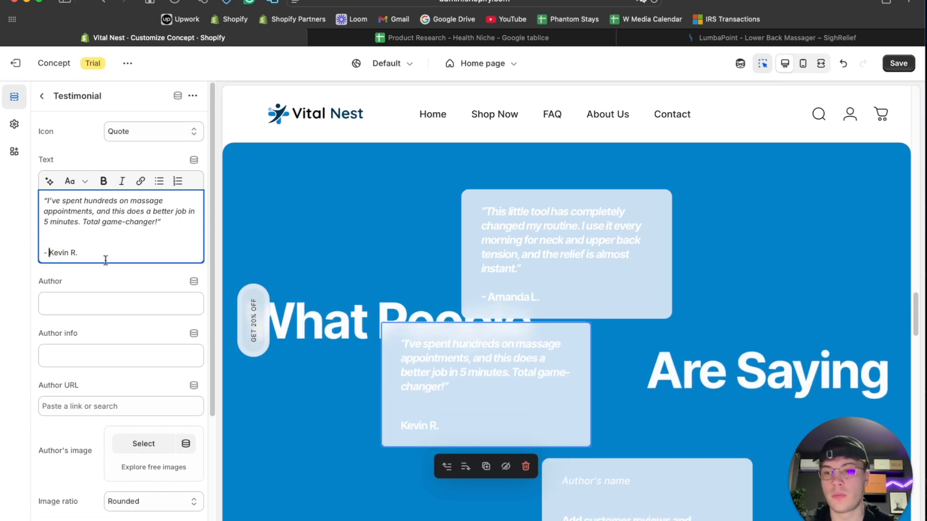
click(161, 222)
key(Delete)
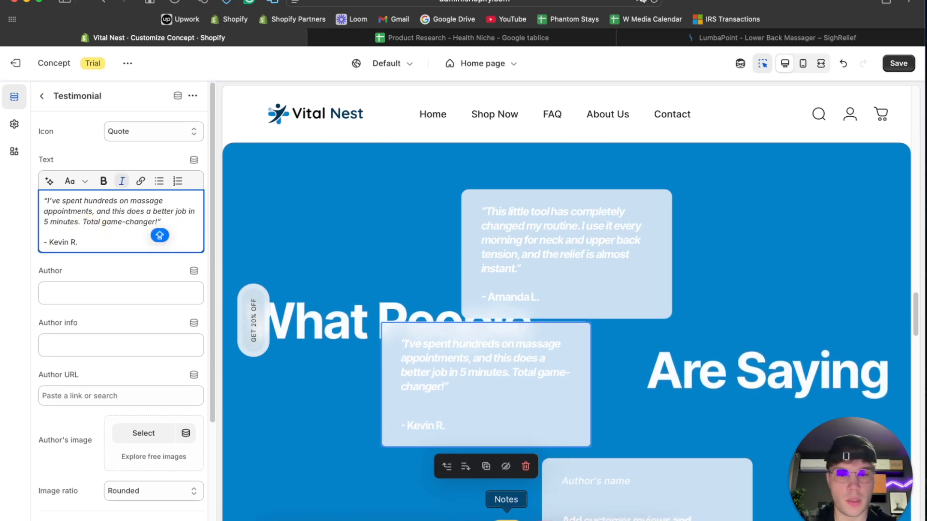
- Replace the third card's placeholder text with ChatGPT's testimonial 3, "I was skeptical at first, but the CerviPoint hits exactly where I need it..."
click(492, 517)
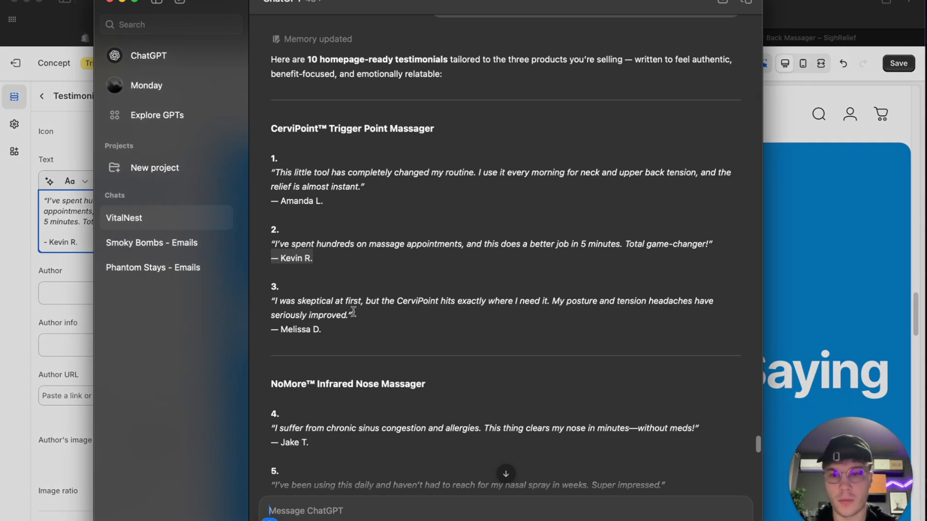
drag(347, 315, 272, 301)
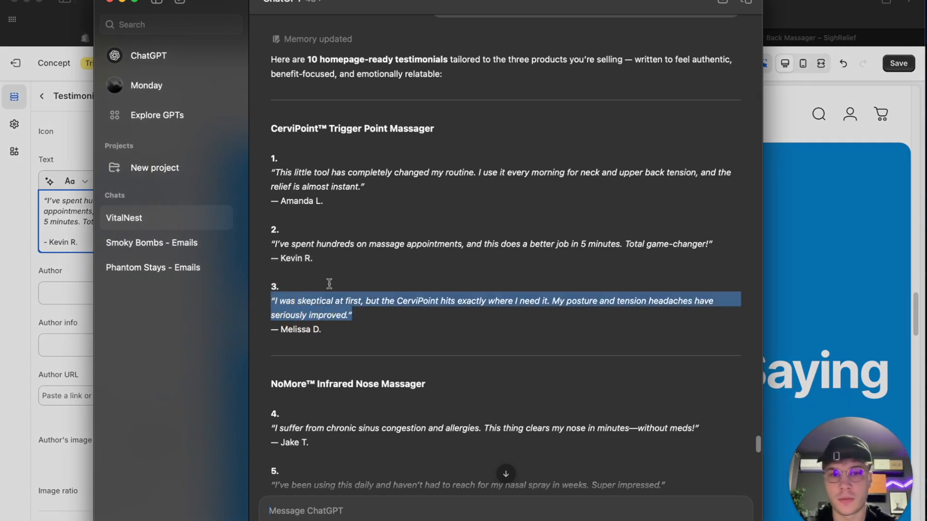
key(super+c)
click(29, 276)
click(617, 350)
click(102, 232)
key(super+v)
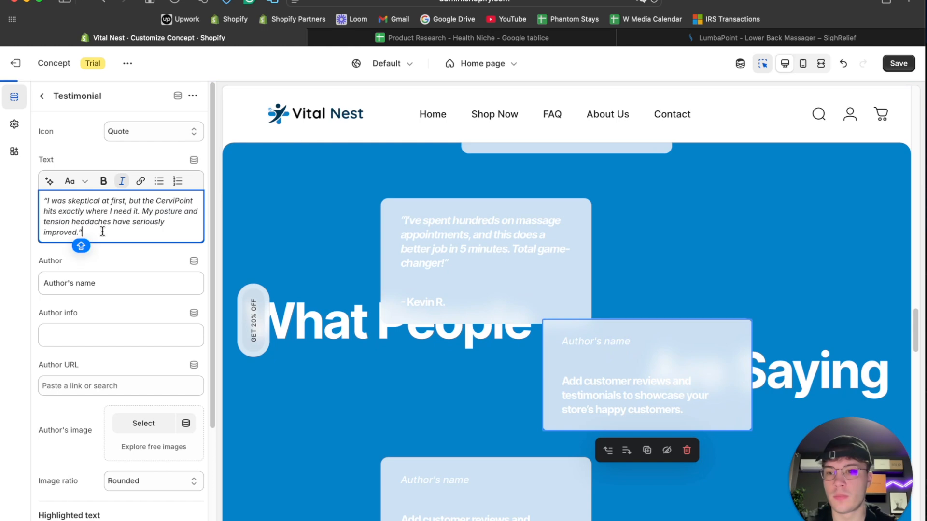
- Add testimonial 3's reviewer name from ChatGPT with a leading hyphen below the third card's quote, and clear the card's Author field
click(471, 514)
drag(321, 329, 273, 327)
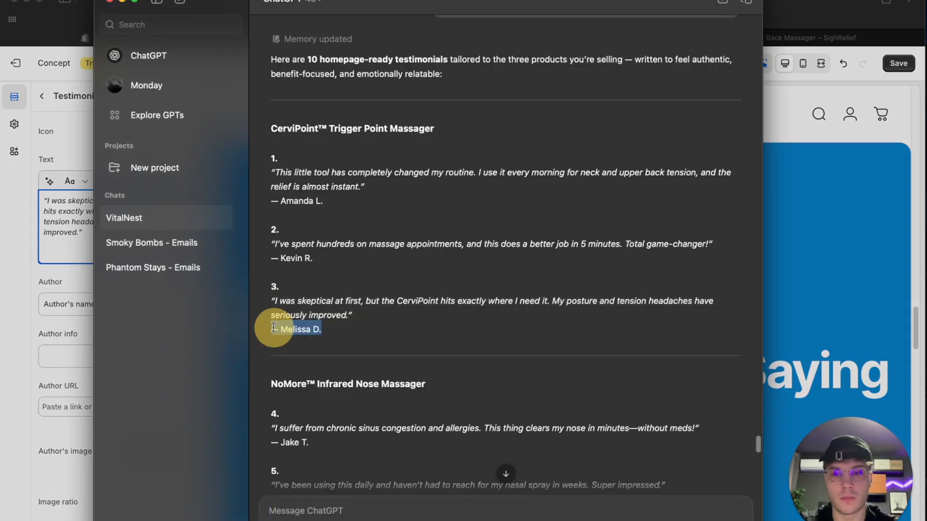
click(58, 261)
key(super+v)
click(53, 254)
key(BackSpace)
text(-)
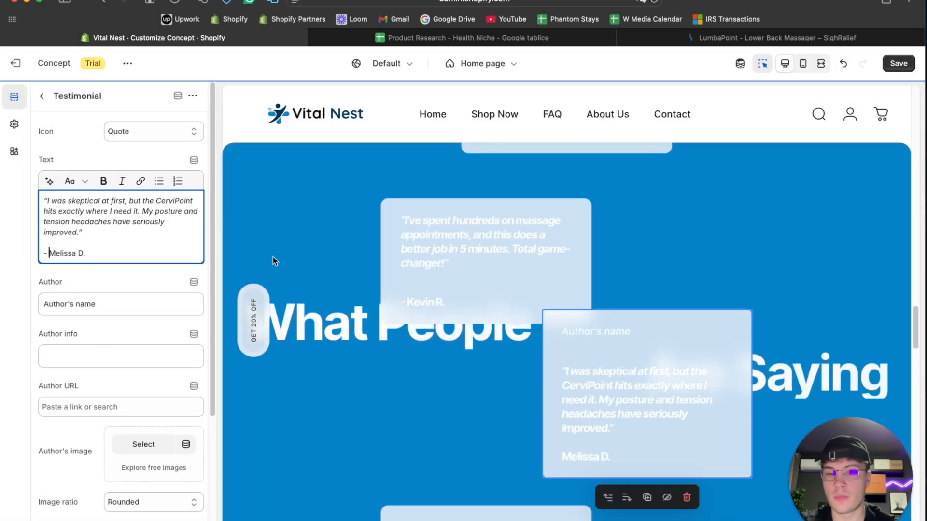
scroll(393, 295, down, 4)
triple_click(118, 303)
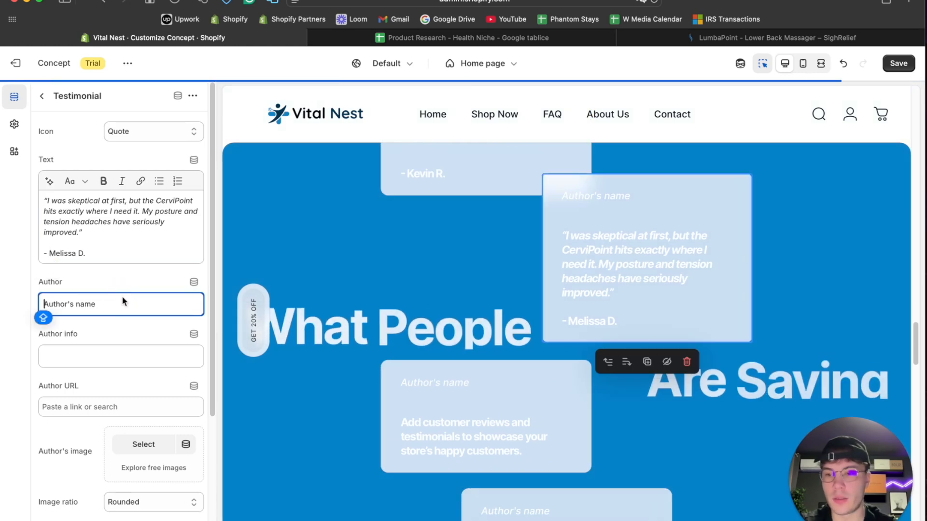
scroll(502, 290, down, 4)
- Replace the fourth card's placeholder text with ChatGPT's testimonial 6, "The warmth feels amazing...", including its reviewer name
click(502, 309)
click(483, 515)
scroll(372, 343, down, 5)
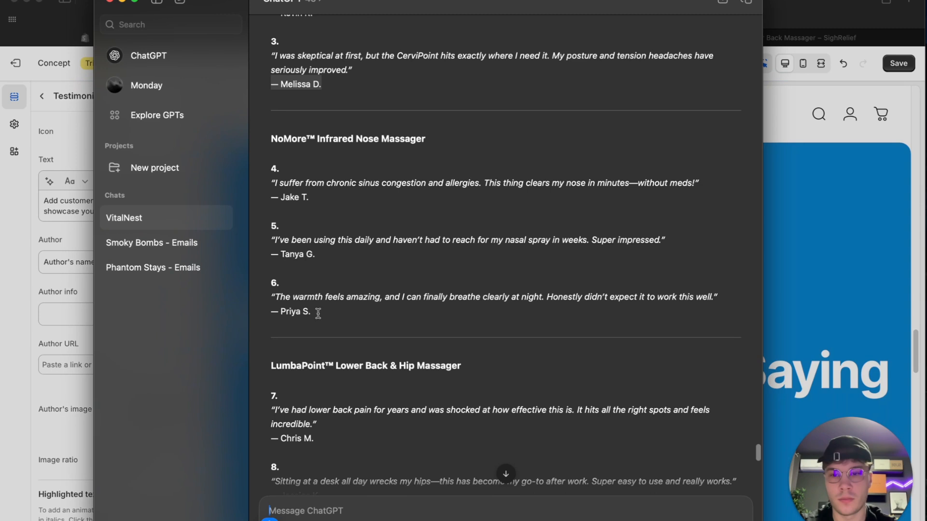
drag(273, 305, 263, 296)
click(23, 294)
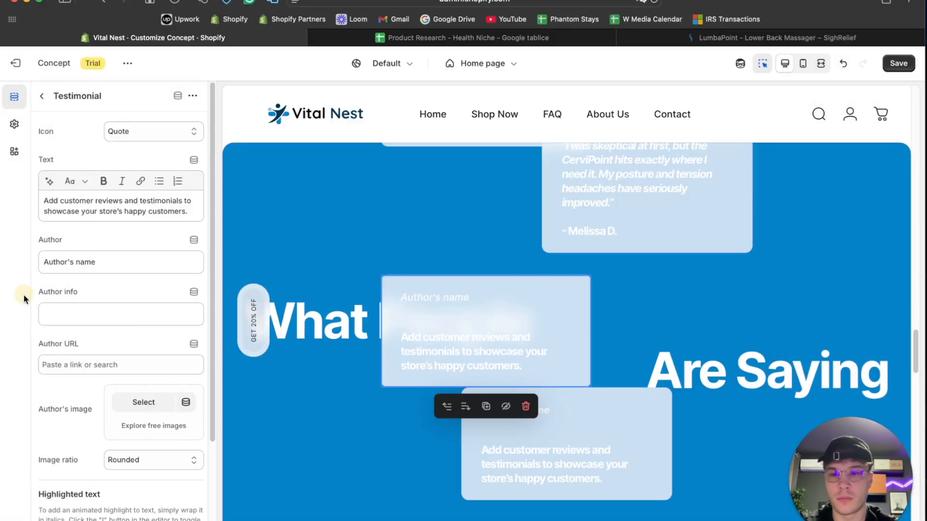
click(76, 209)
key(super+a)
key(super+v)
- Clear the fourth card's Author field and replace the long dash before the reviewer name with a hyphen
click(88, 293)
key(super+a)
key(BackSpace)
click(52, 242)
key(BackSpace)
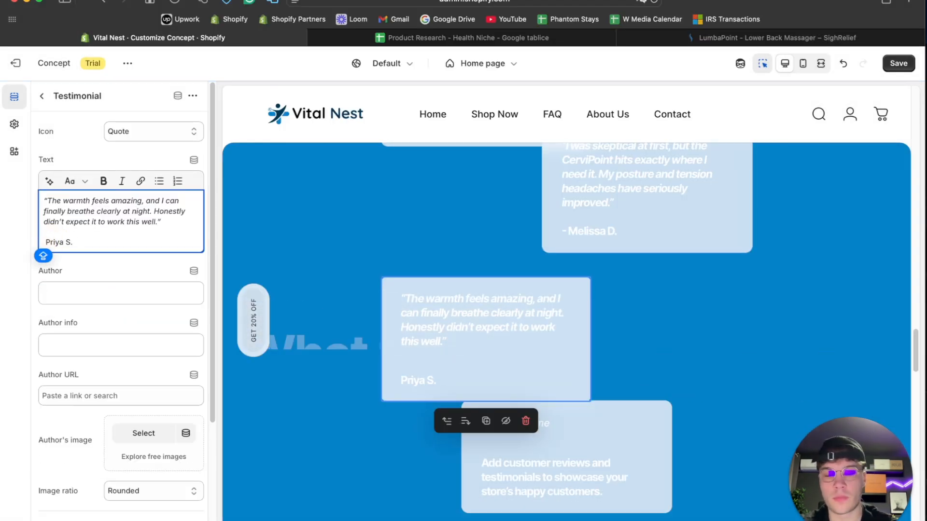
- Replace the fifth card's text with ChatGPT's testimonial 8, "Sitting at a desk all day wrecks my hips...", with a hyphenated reviewer name, and clear its Author field
scroll(436, 320, down, 2)
click(582, 340)
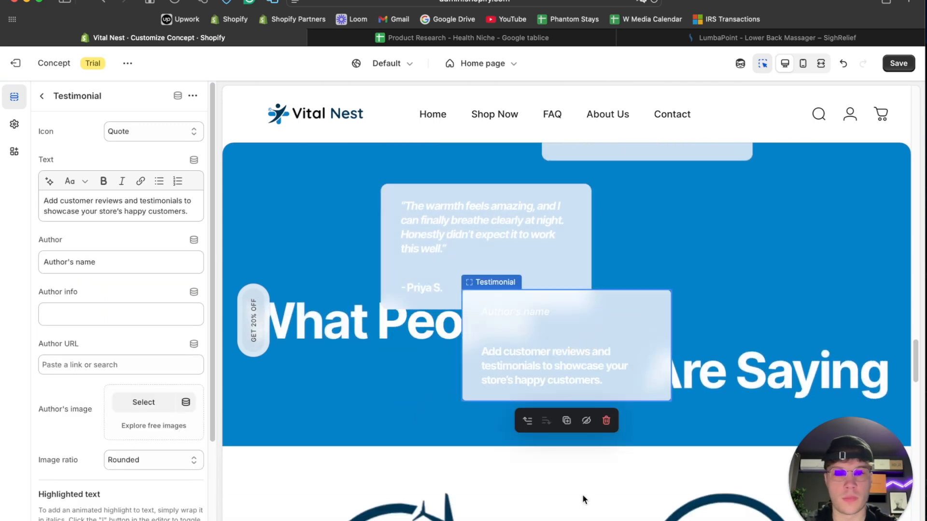
click(482, 514)
scroll(348, 320, down, 5)
drag(321, 276, 256, 259)
key(super+c)
click(34, 271)
click(96, 206)
key(super+a)
key(super+v)
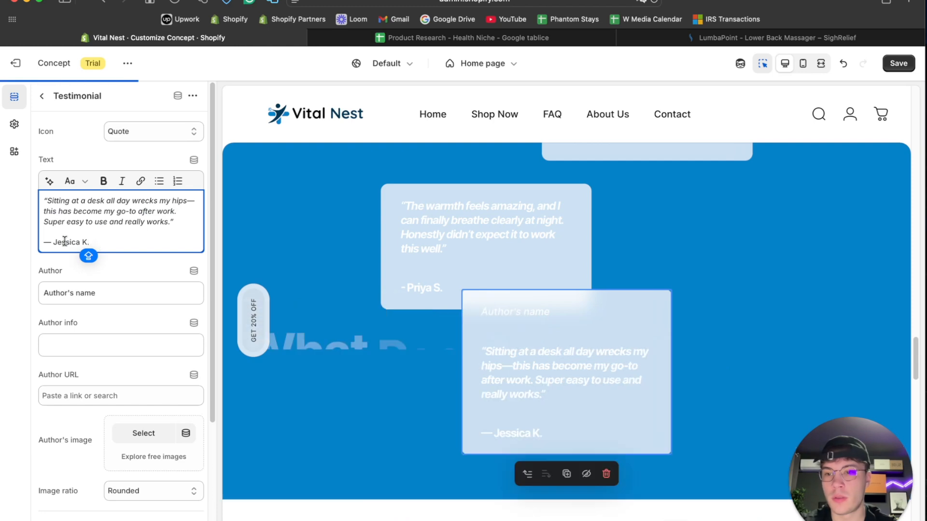
click(72, 293)
- Try the 5 stars icon on the fifth testimonial card and return the icon to Quote
click(140, 132)
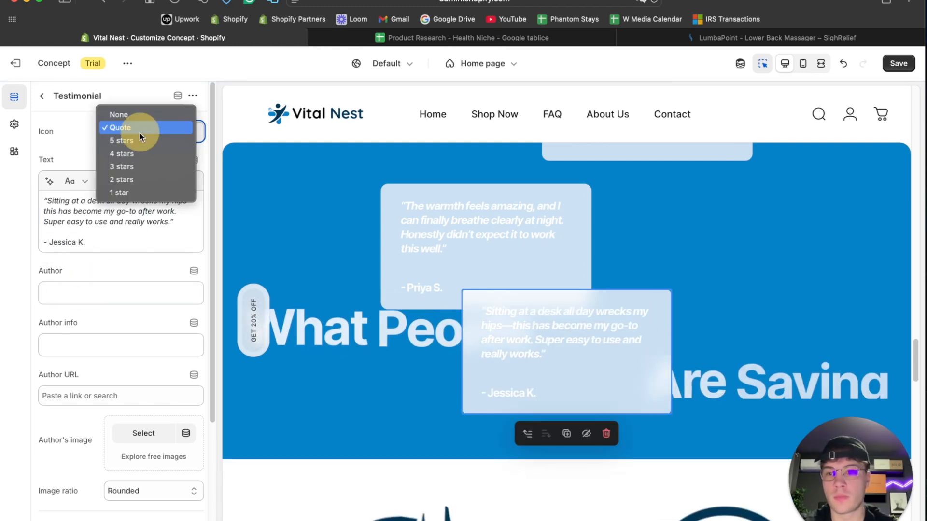
click(139, 143)
click(145, 131)
click(132, 114)
- Review the filled testimonial cards in the preview and the Reveal testimonials section's color and padding settings
scroll(398, 273, down, 10)
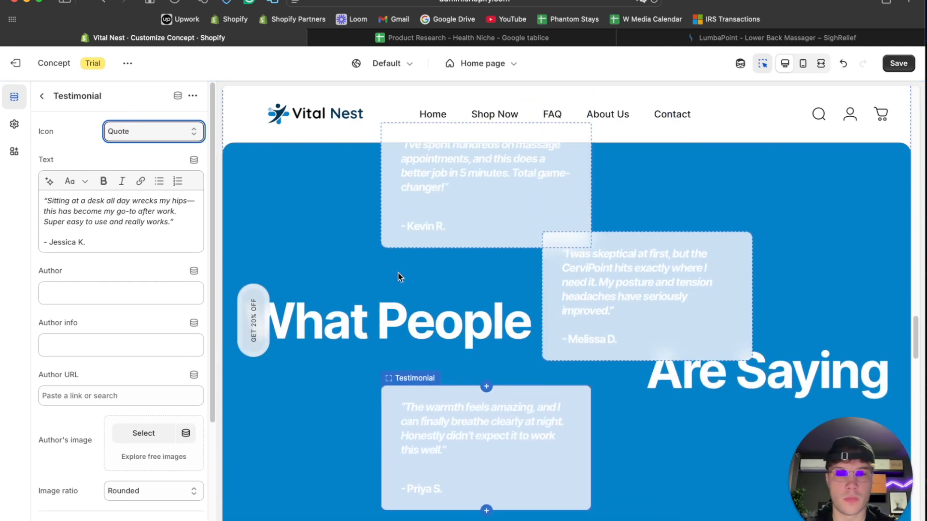
scroll(398, 276, up, 15)
scroll(399, 276, down, 15)
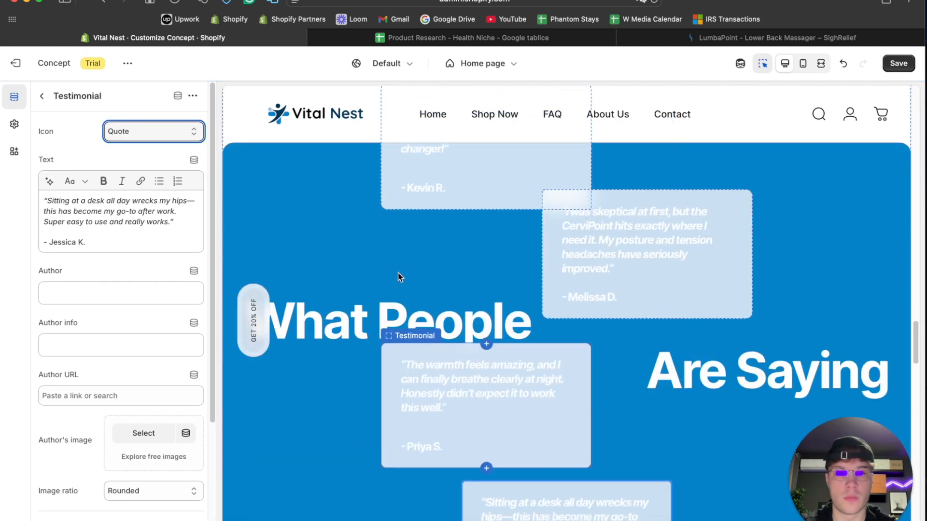
scroll(618, 238, up, 10)
scroll(618, 239, down, 3)
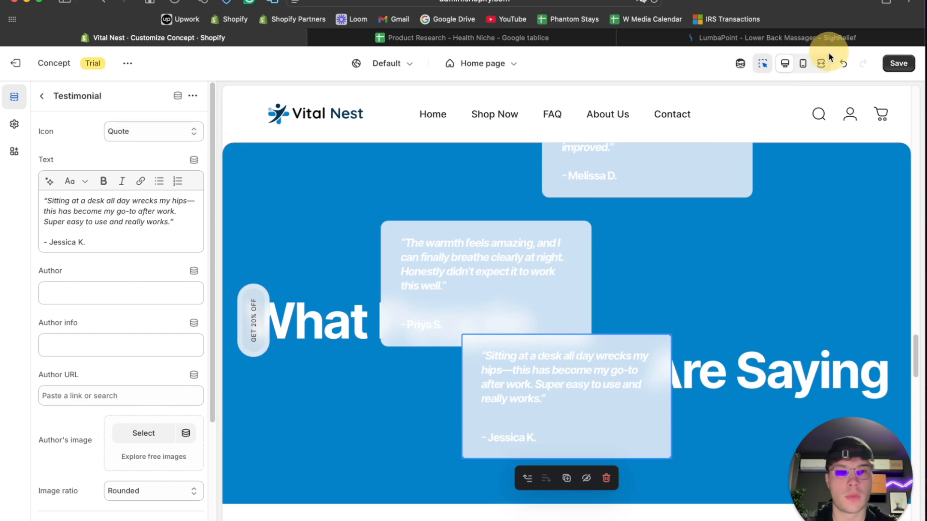
click(566, 268)
scroll(121, 338, down, 3)
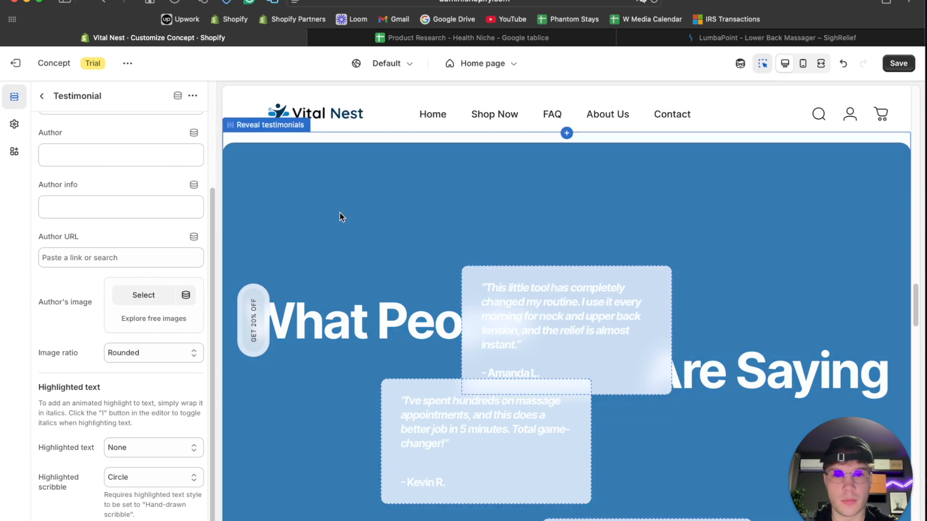
click(330, 208)
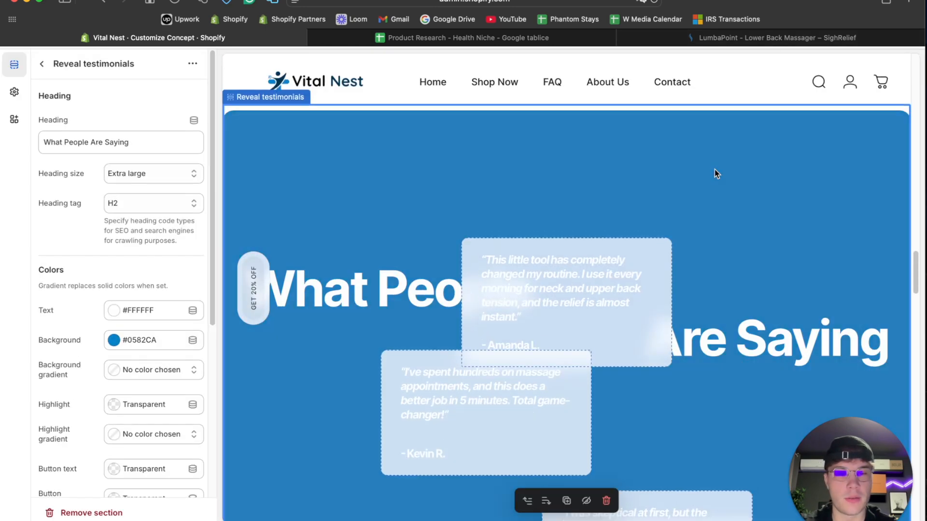
scroll(715, 169, up, 2)
scroll(163, 358, down, 3)
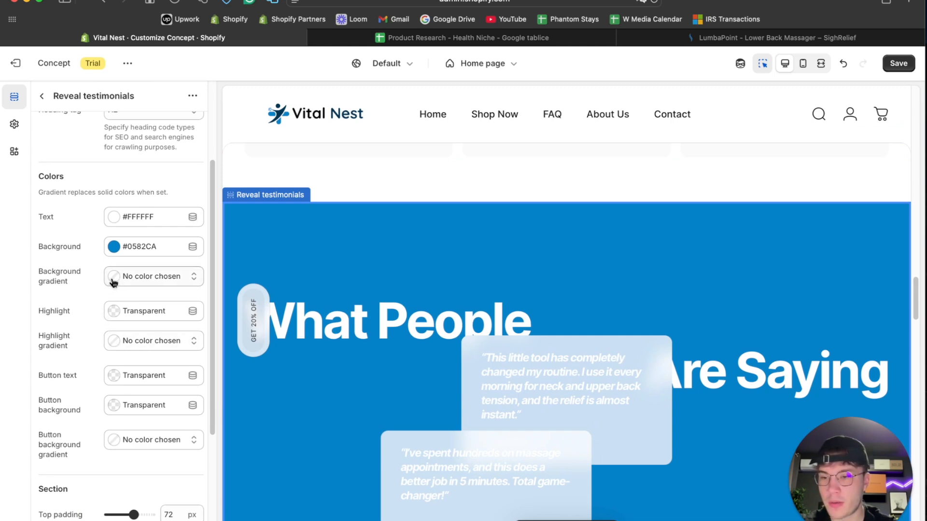
scroll(88, 418, down, 2)
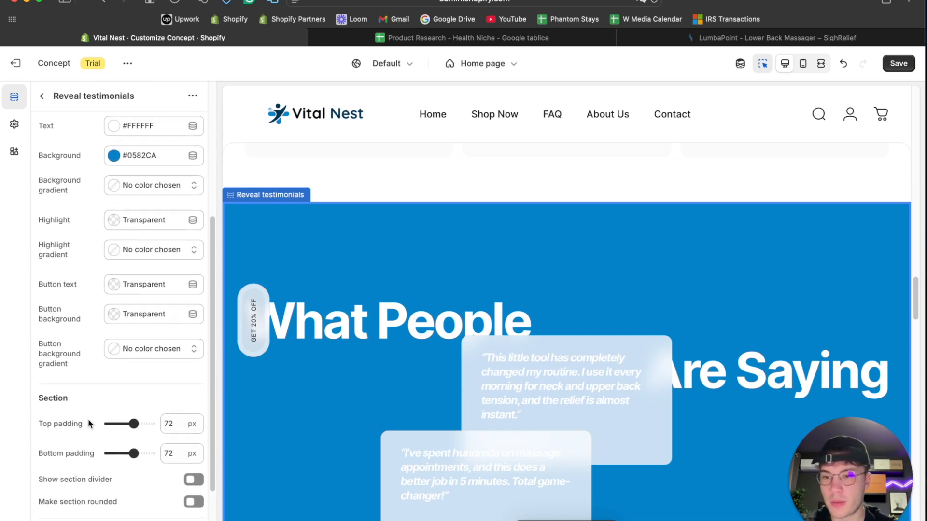
scroll(89, 423, up, 2)
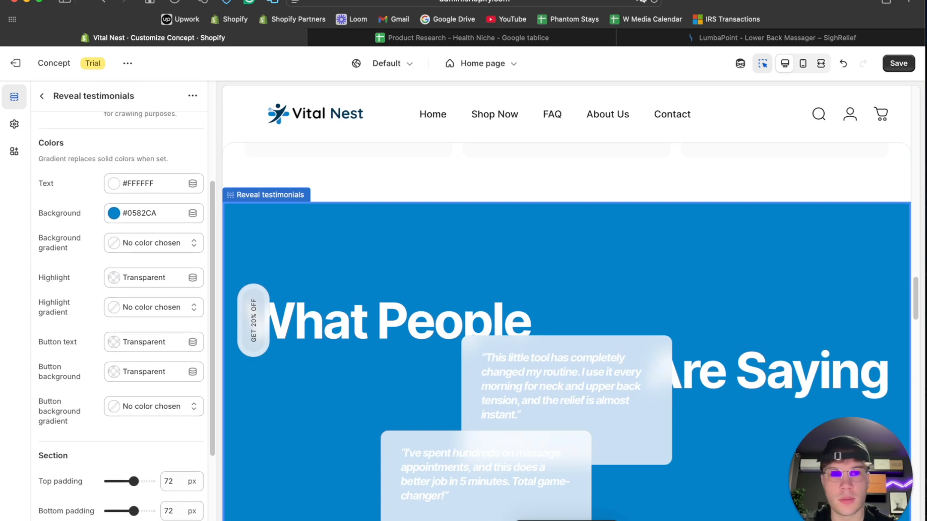
- Turn off the preview inspector, check the scrolling testimonial cards in the full-width preview, and return to the desktop view
click(762, 63)
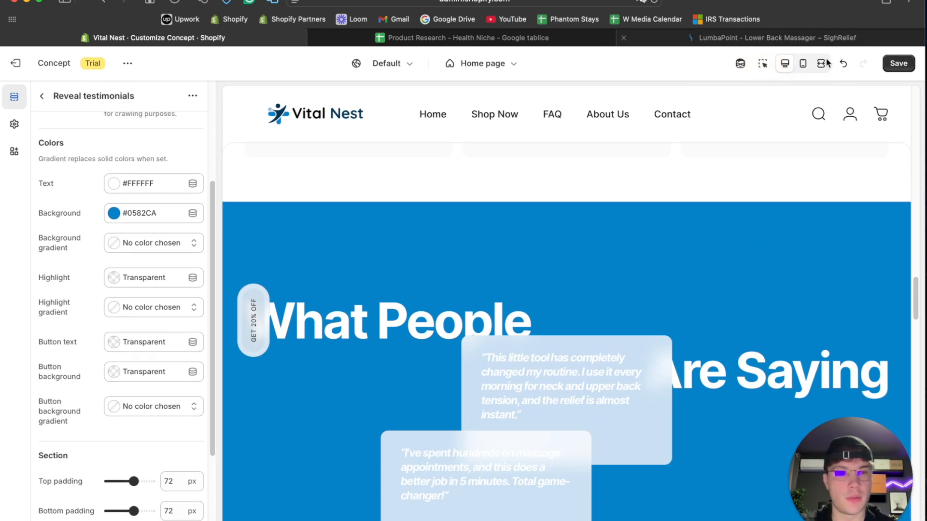
click(821, 64)
scroll(669, 244, down, 8)
scroll(669, 244, down, 5)
scroll(665, 244, up, 10)
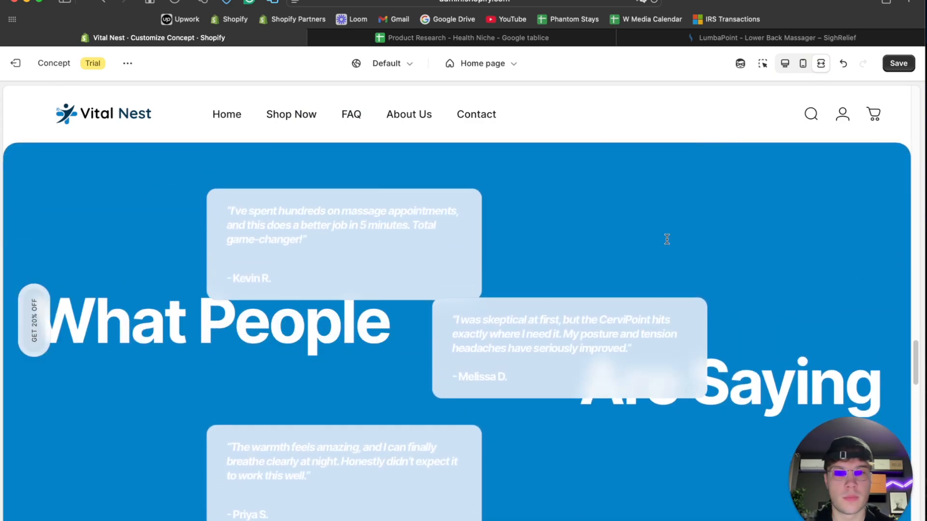
scroll(667, 243, up, 3)
scroll(428, 266, down, 5)
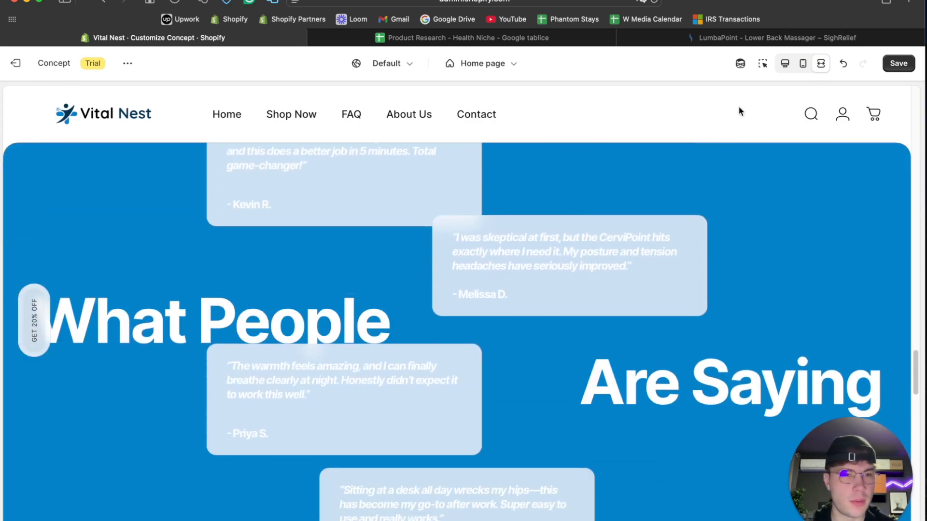
click(784, 64)
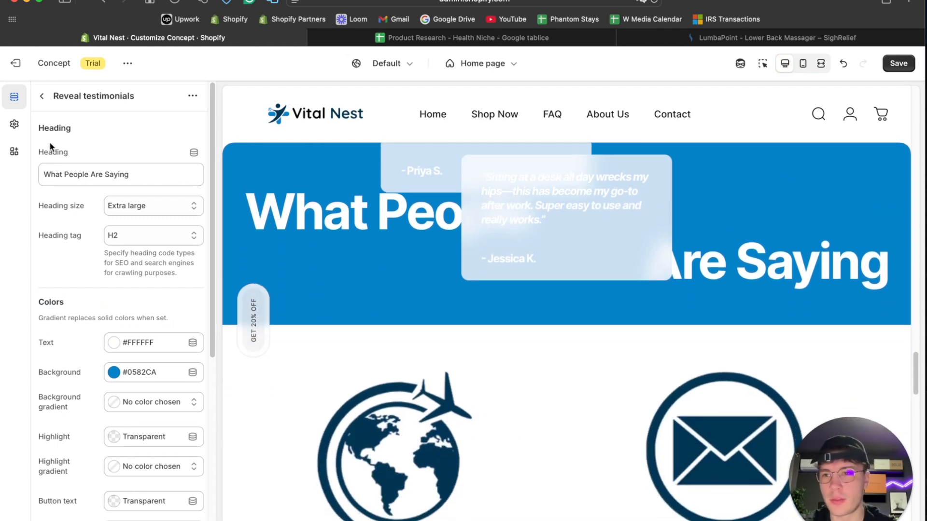
- Add a Testimonials section to the home page below the Email signup section
click(41, 96)
scroll(82, 420, down, 15)
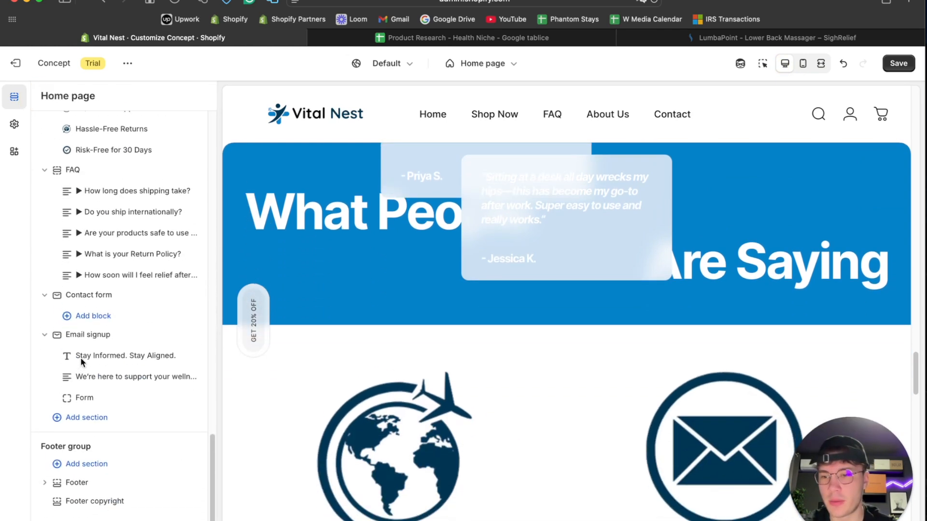
click(82, 456)
scroll(262, 410, down, 5)
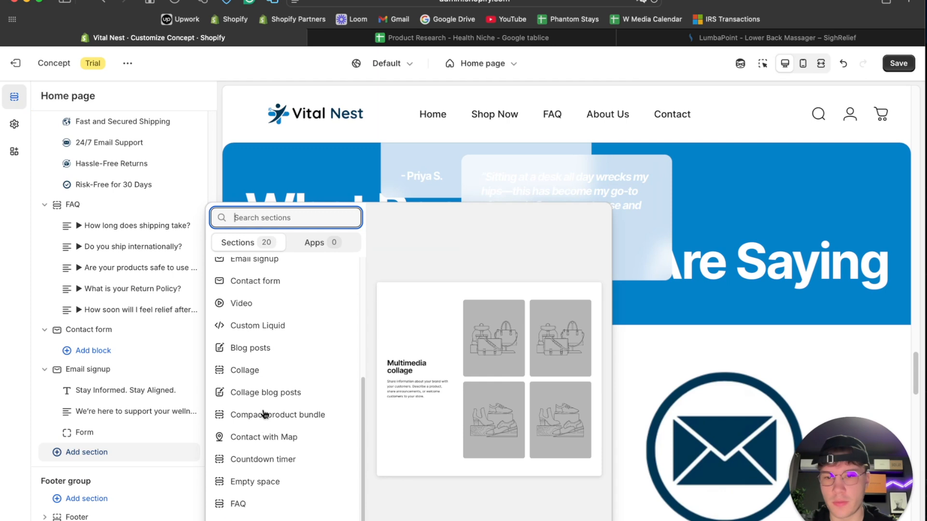
scroll(269, 428, down, 6)
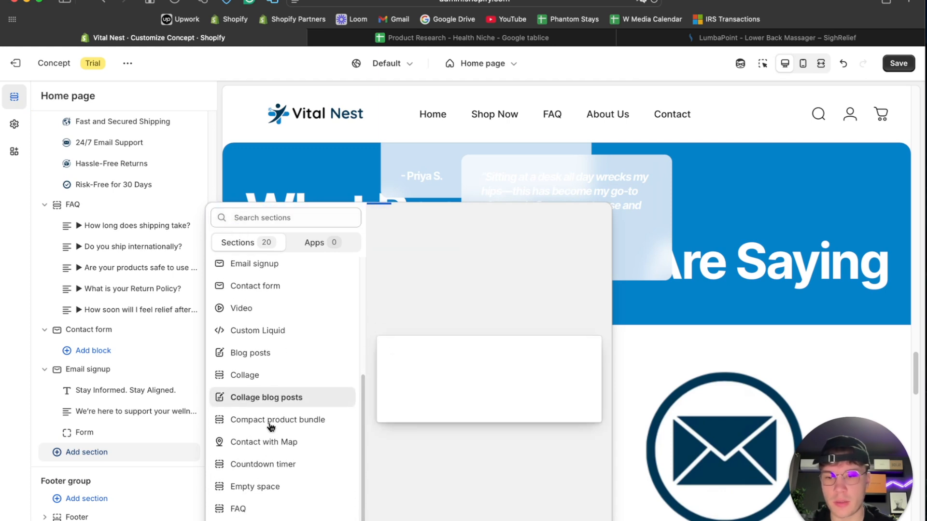
scroll(270, 428, up, 1)
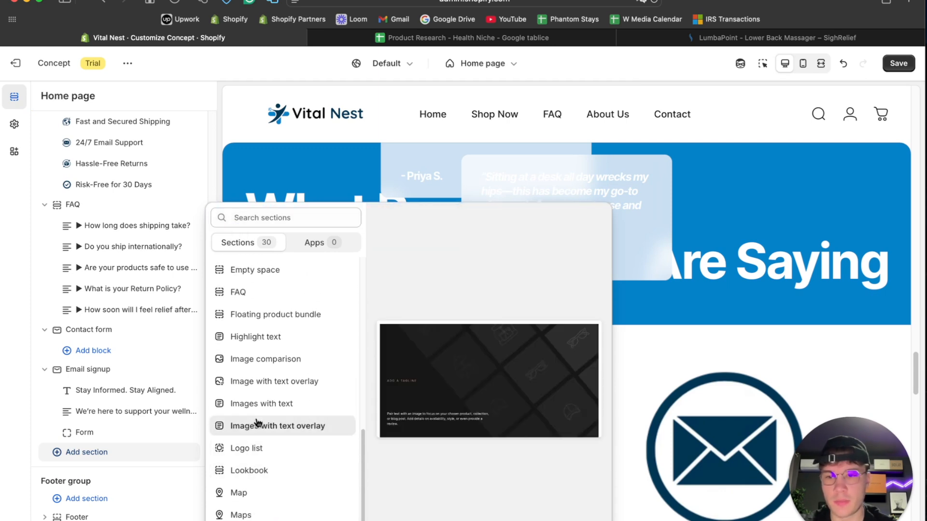
scroll(269, 435, up, 1)
scroll(269, 408, down, 6)
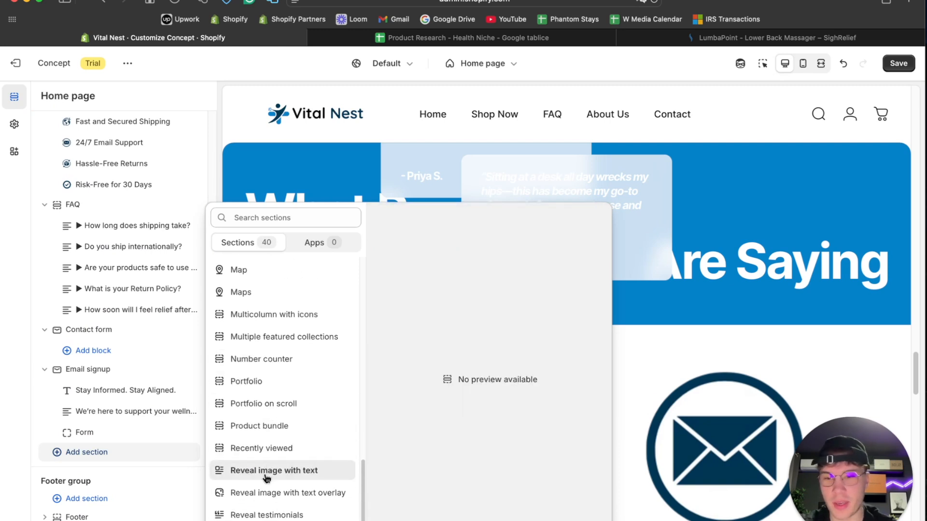
scroll(279, 438, up, 1)
scroll(279, 438, down, 6)
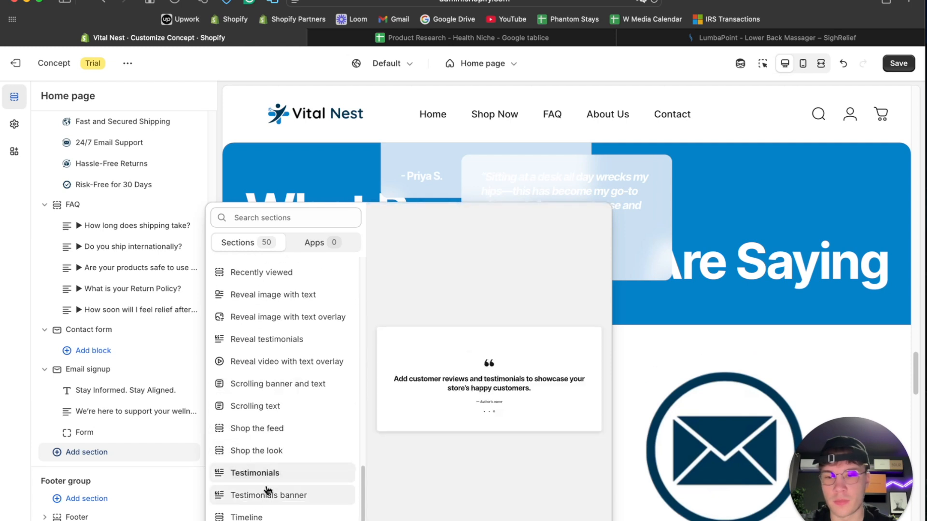
click(269, 477)
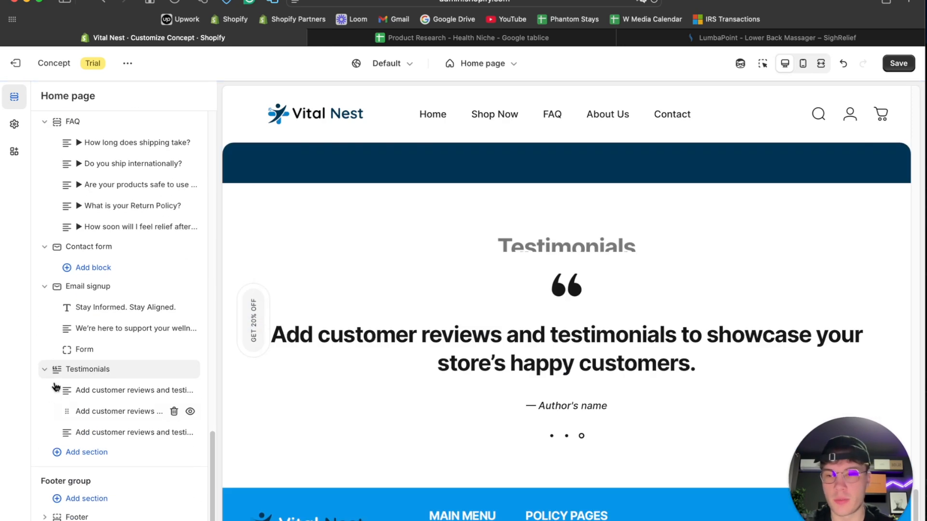
- Move the new Testimonials section up between Featured collection and Reveal testimonials
click(61, 371)
drag(60, 372, 86, 213)
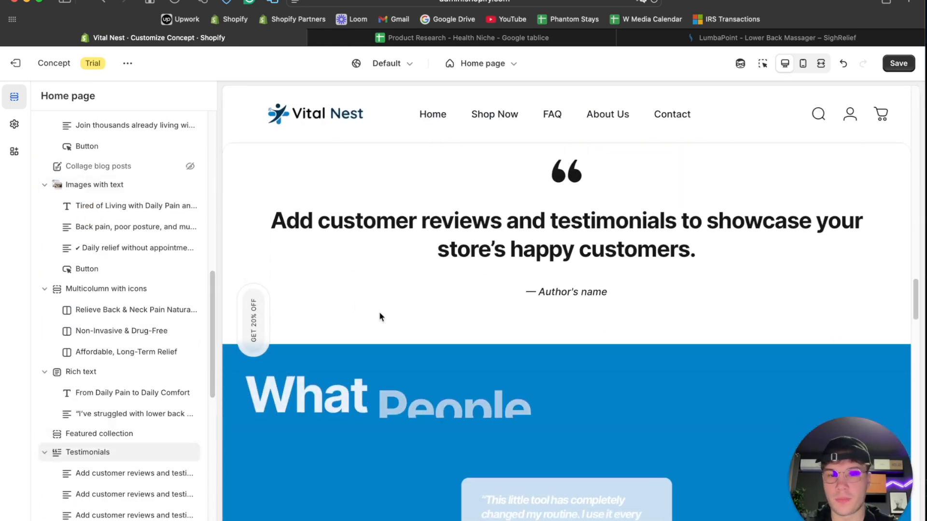
scroll(116, 396, down, 5)
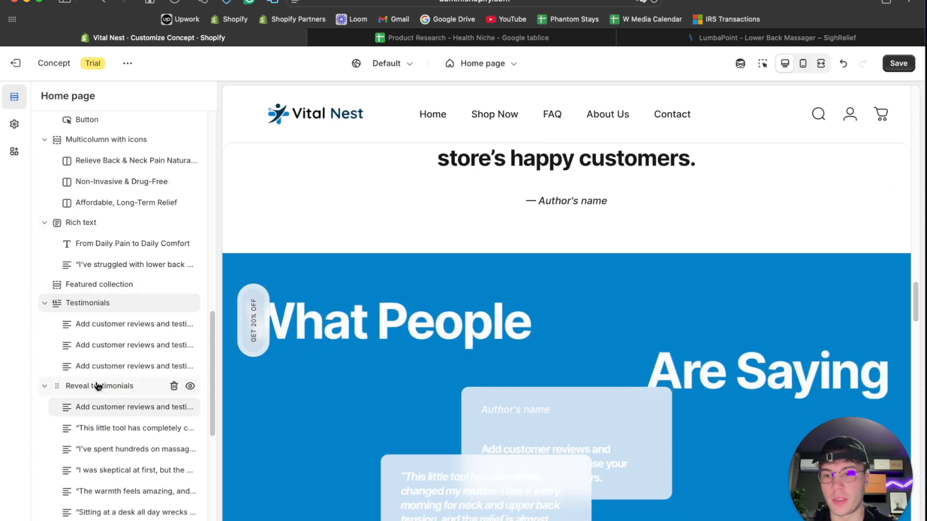
- Copy the Reveal testimonials heading "What People Are Saying" and use it as the new Testimonials section's heading
click(97, 385)
click(131, 172)
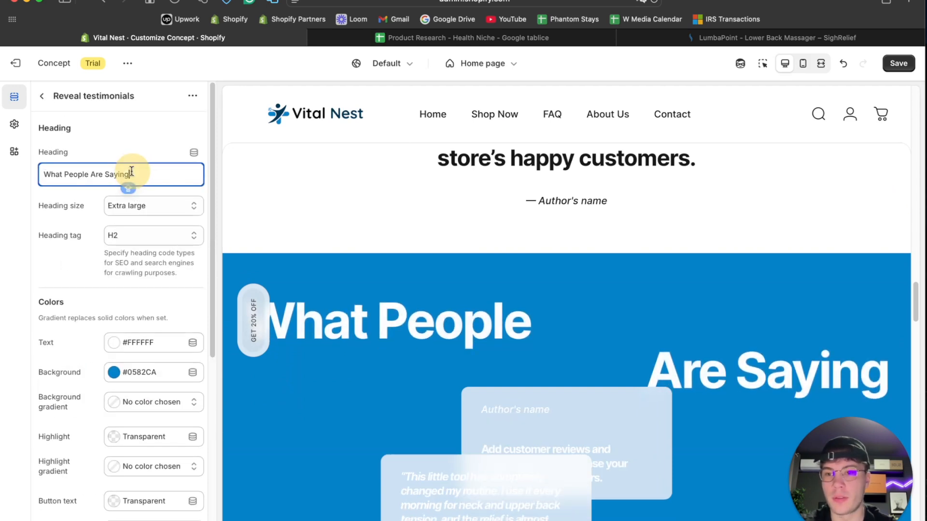
click(43, 98)
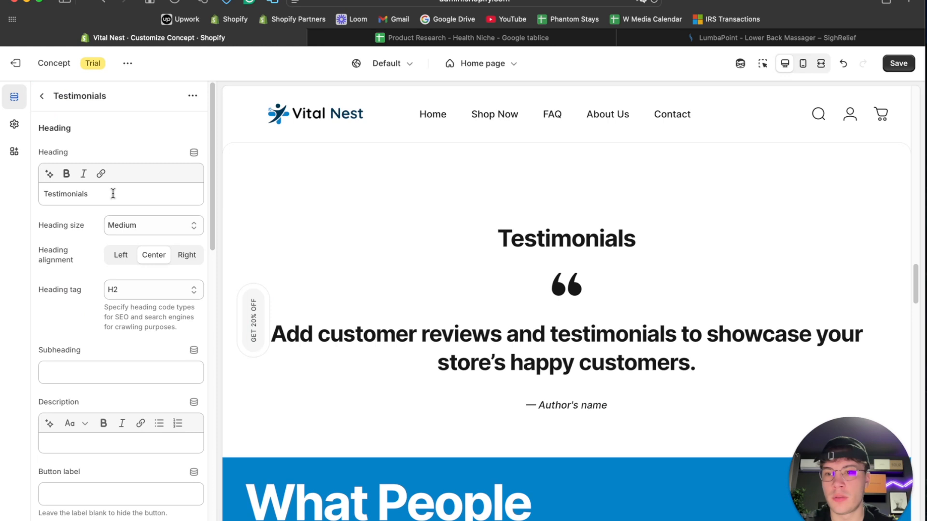
double_click(111, 193)
text(What People Are Saying)
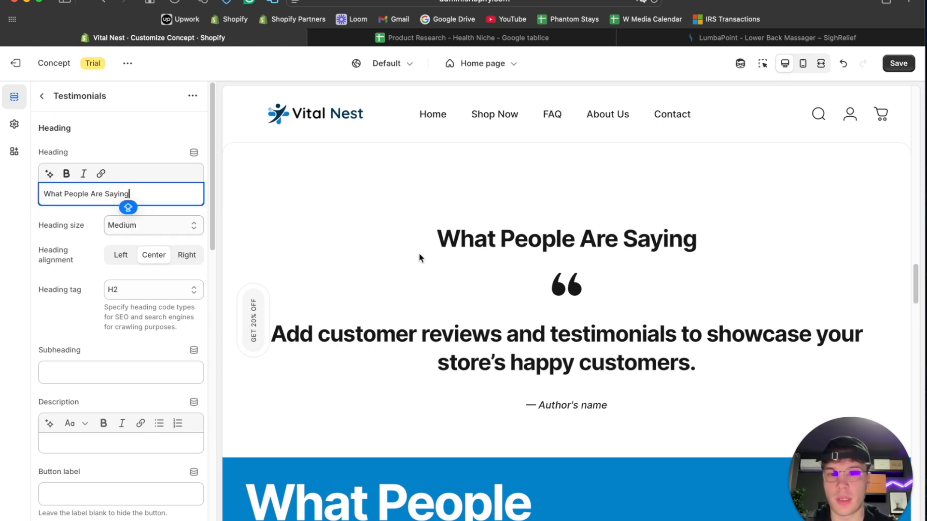
- Set the Testimonials section's background color to #0696EB
scroll(111, 266, down, 5)
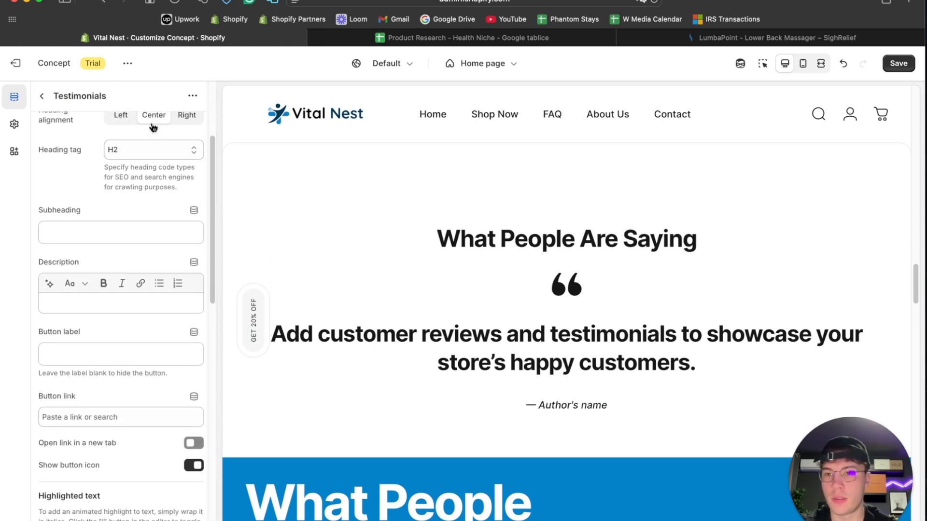
scroll(134, 303, down, 14)
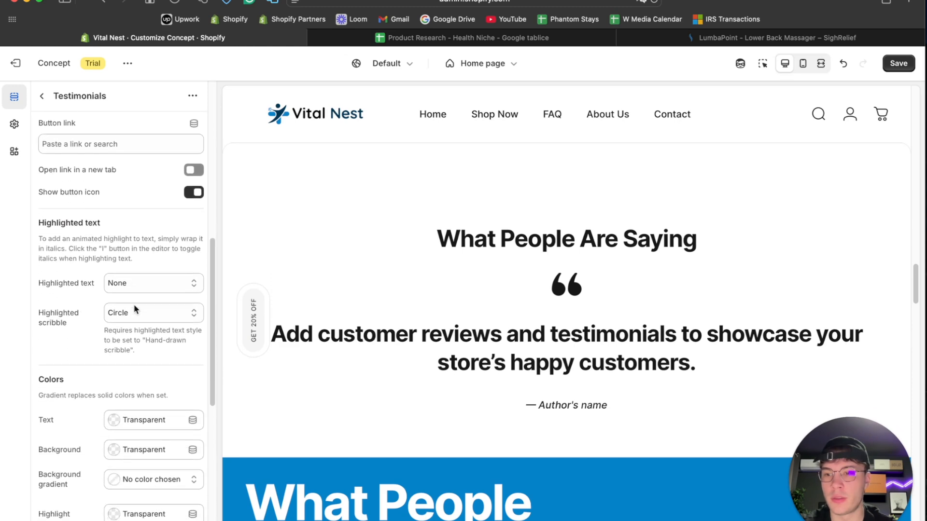
scroll(134, 304, down, 7)
scroll(135, 304, up, 4)
click(116, 233)
click(116, 426)
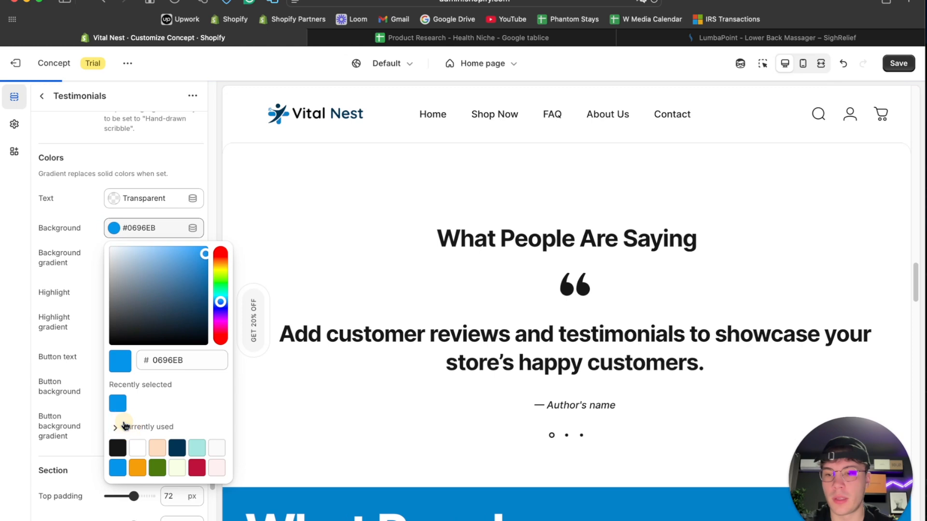
- Turn the preview inspector on and copy the Reveal testimonials section's background color, #0582CA
scroll(488, 352, down, 5)
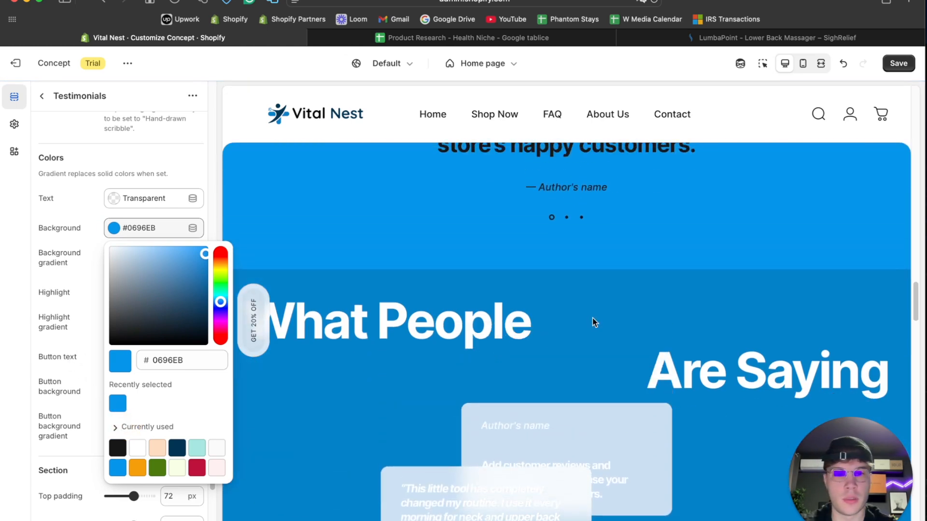
click(661, 282)
click(762, 63)
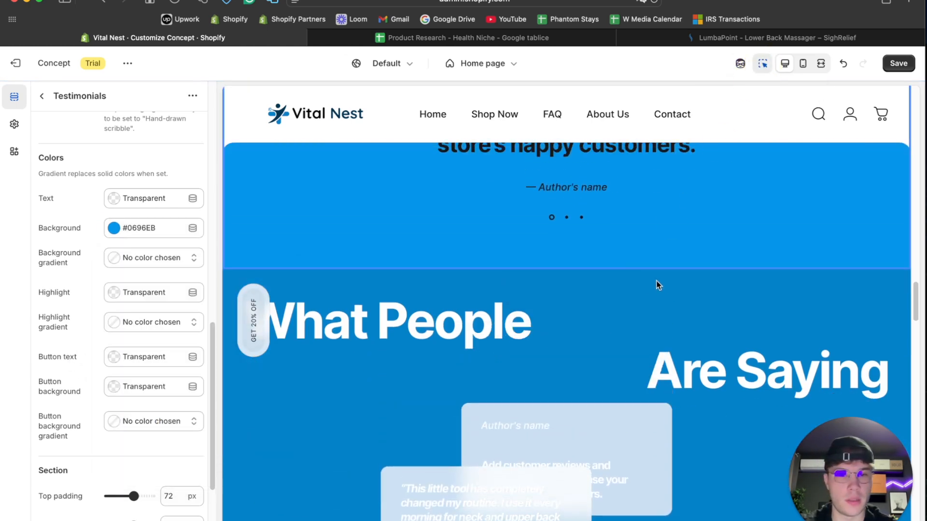
click(660, 280)
click(158, 340)
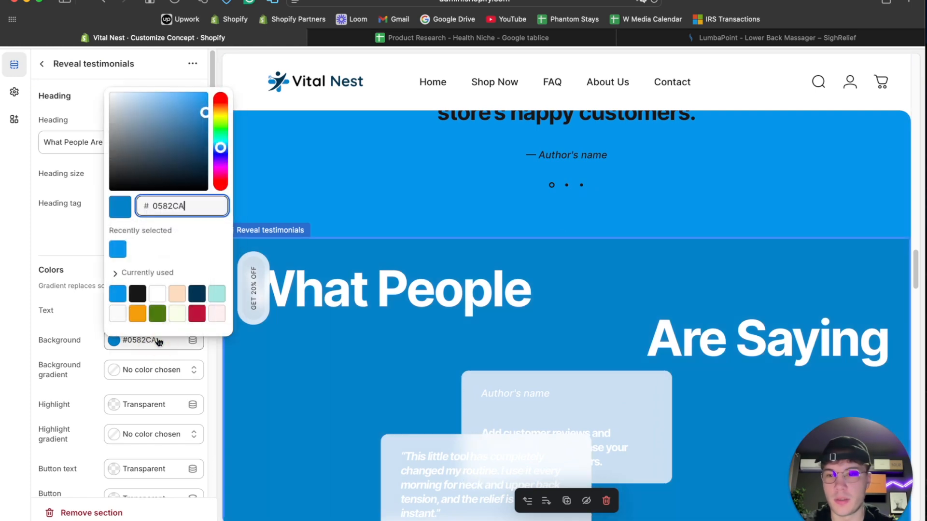
- Apply the copied color #0582CA as the background of the Testimonials section above the reveal cards
click(379, 159)
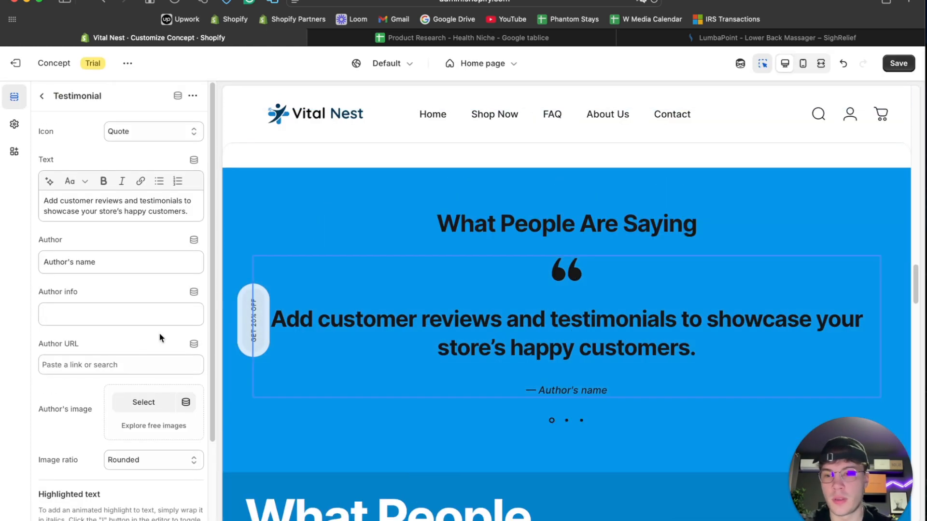
scroll(198, 283, down, 3)
click(235, 206)
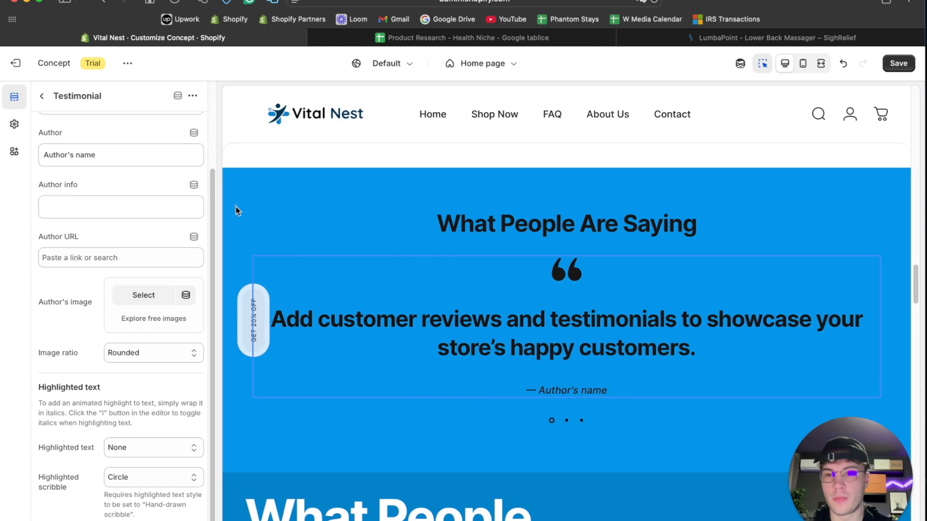
scroll(152, 290, down, 10)
click(152, 293)
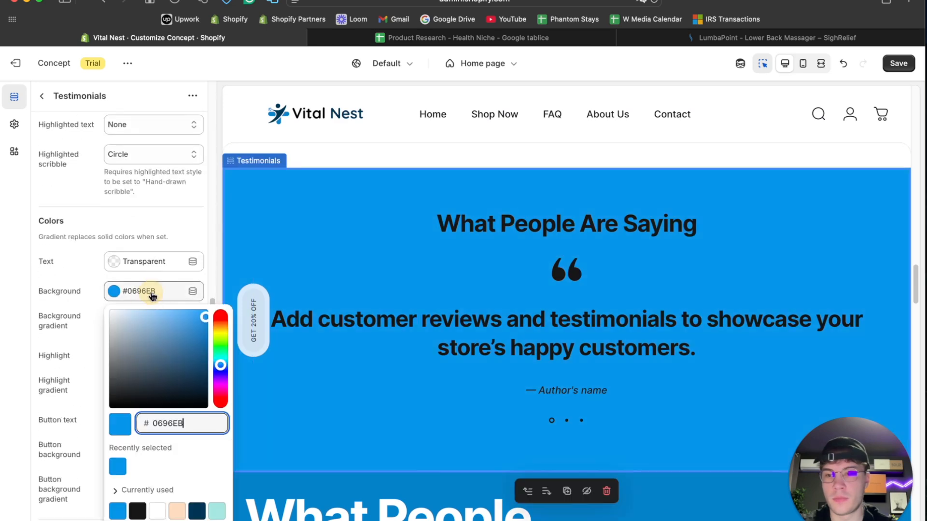
click(23, 346)
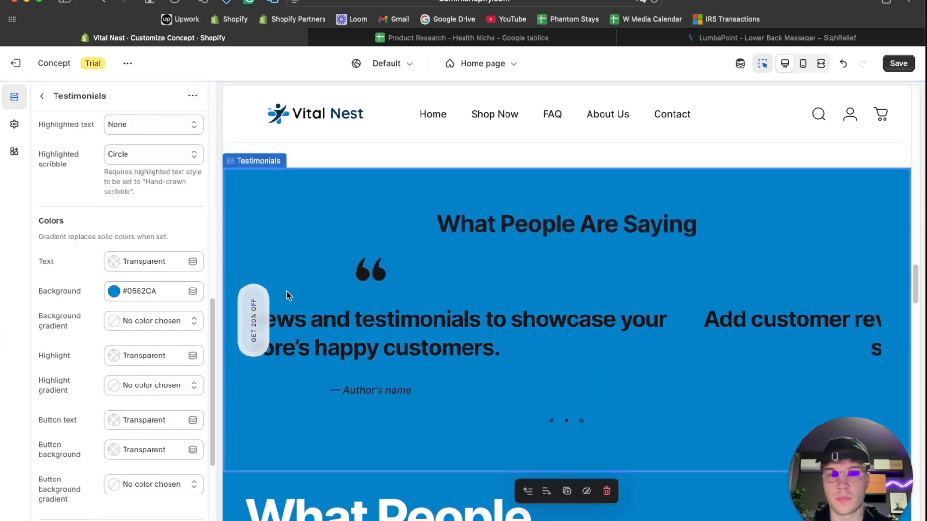
- Set the Testimonials section's text color to white (#FFFFFF) and return to the home page's section list
click(112, 265)
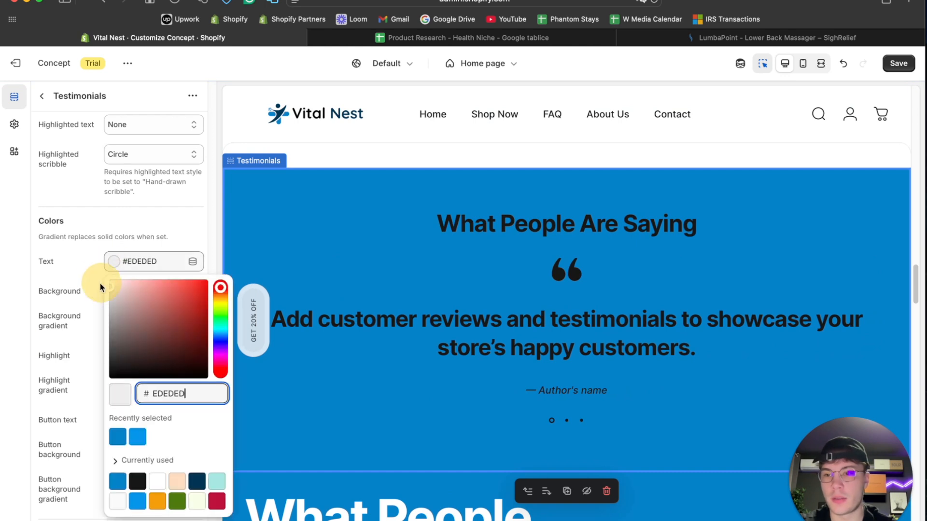
drag(100, 284, 87, 267)
click(41, 95)
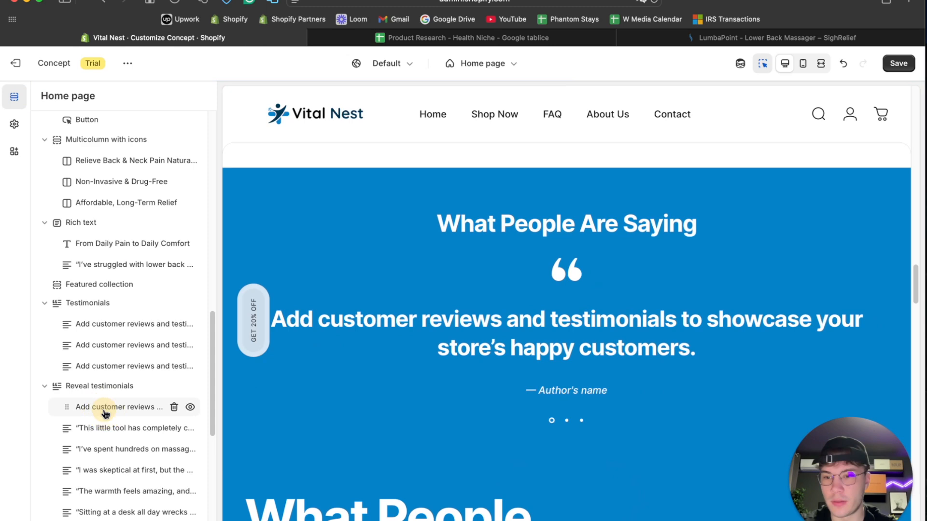
- Fill the Testimonials section with the five customer reviews from Reveal testimonials in place of its placeholders, and remove the Reveal testimonials section
click(105, 407)
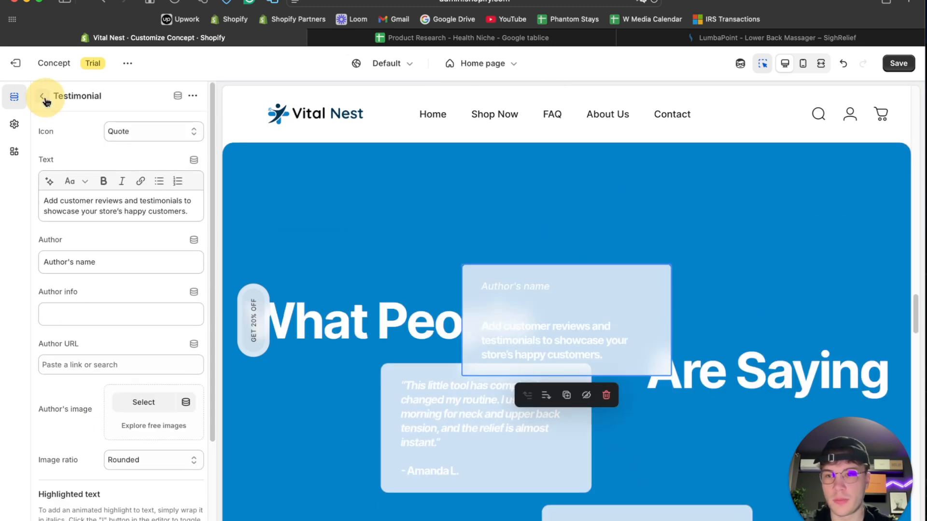
click(46, 98)
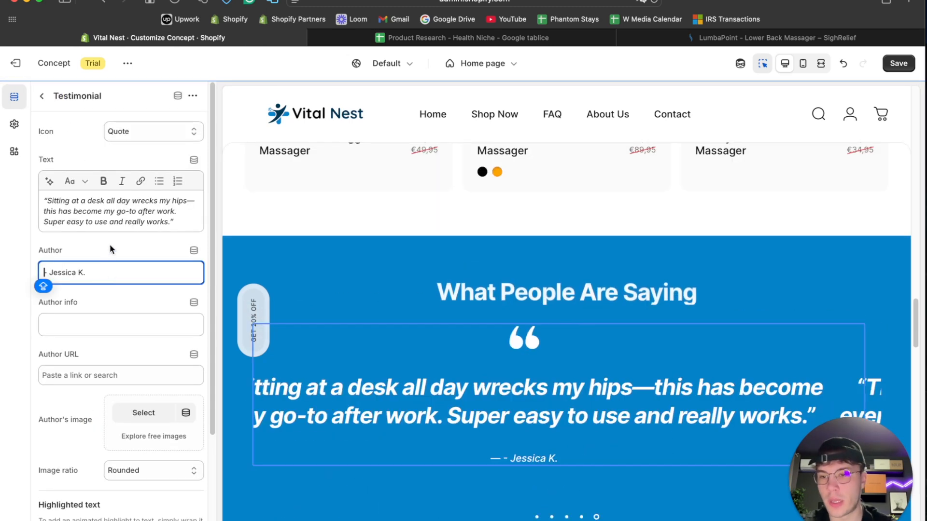
click(110, 248)
scroll(419, 291, down, 2)
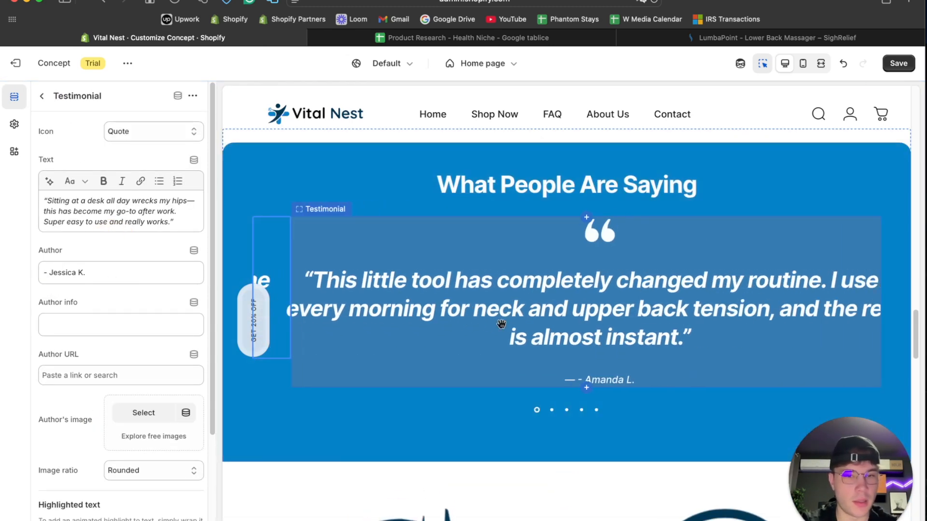
- Examine the Testimonials section and the shipping, support and returns icons below it in the preview, and review the Testimonials section's heading, color and padding settings
scroll(501, 324, down, 5)
scroll(501, 324, up, 7)
scroll(501, 324, down, 10)
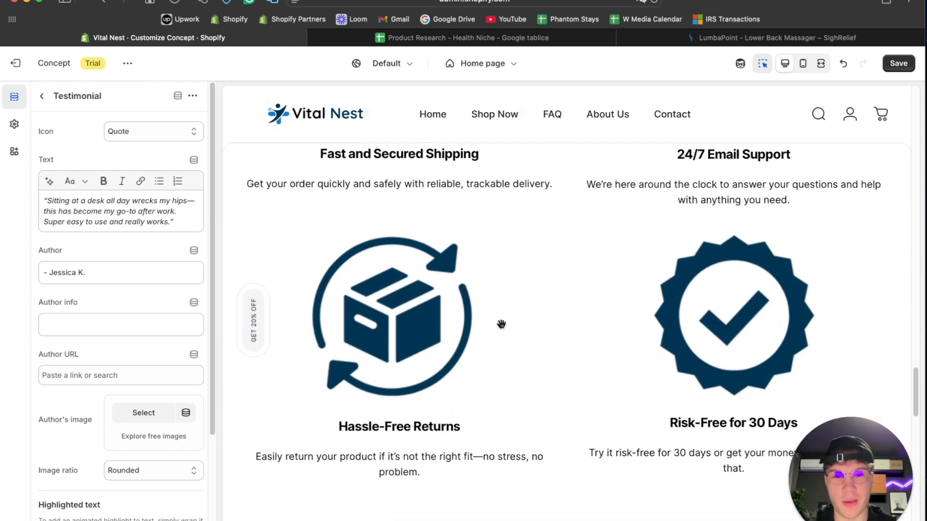
scroll(501, 323, down, 2)
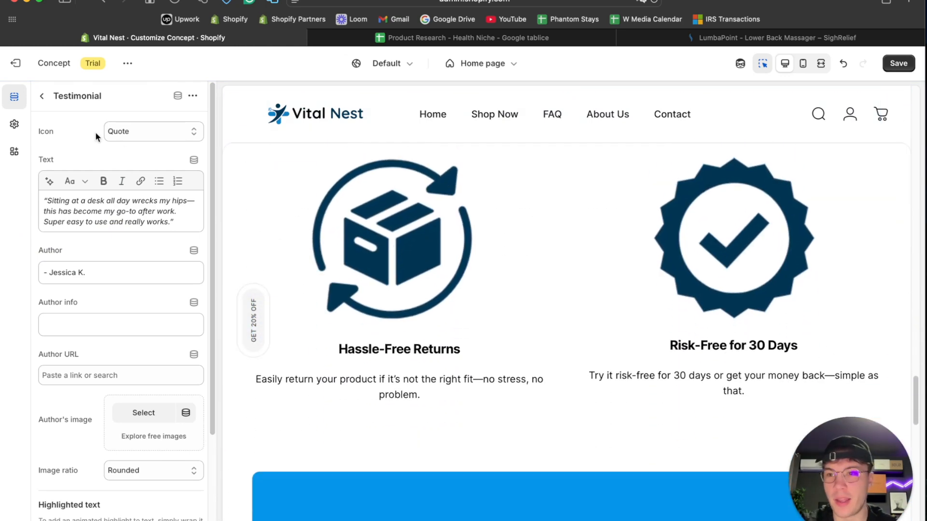
click(41, 96)
click(88, 303)
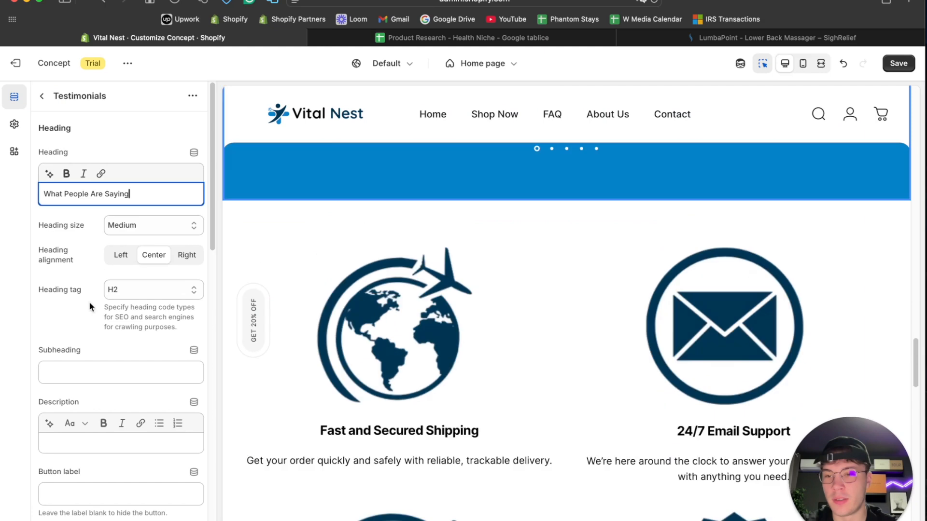
scroll(89, 302, down, 1)
click(134, 215)
click(135, 212)
scroll(86, 267, down, 5)
scroll(87, 271, down, 10)
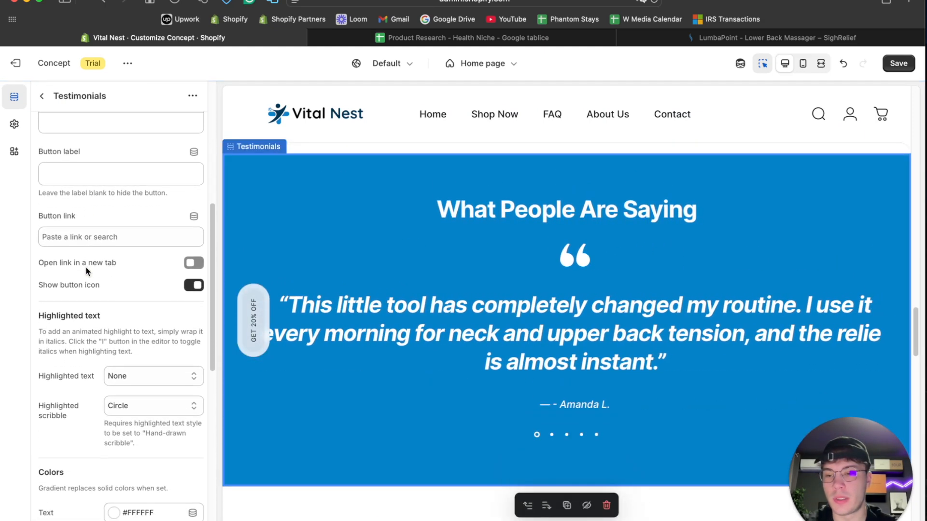
scroll(85, 271, up, 1)
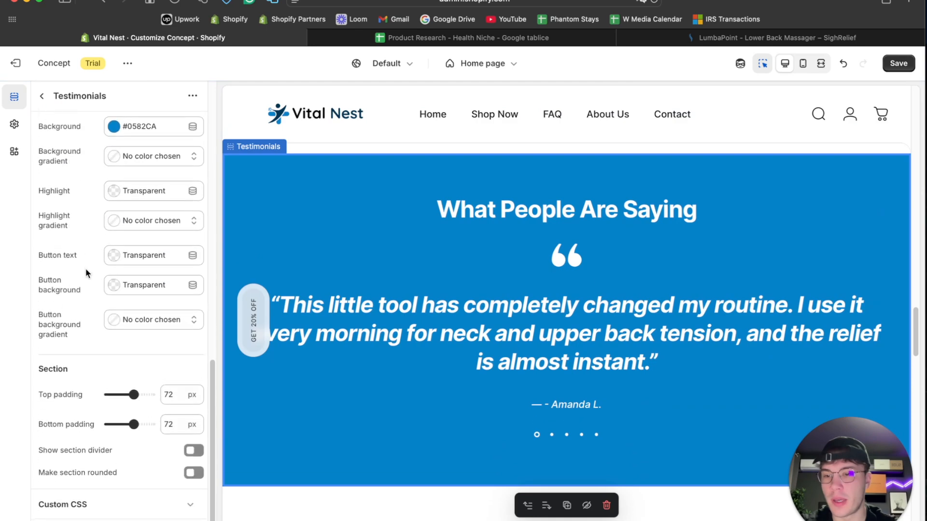
scroll(285, 397, up, 4)
scroll(284, 396, down, 10)
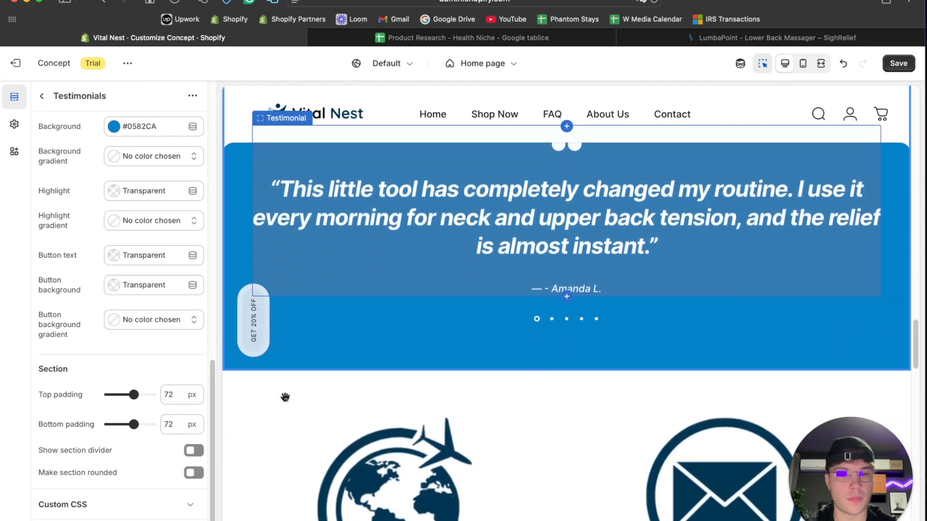
- Review the home page in the full-width preview and select the blank heading of the Images with text section
click(826, 62)
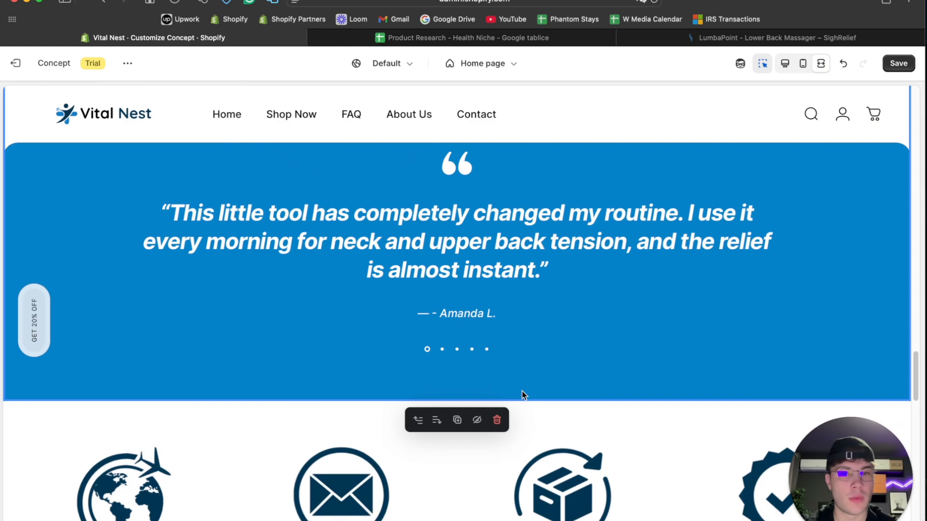
scroll(522, 391, up, 6)
scroll(521, 389, up, 10)
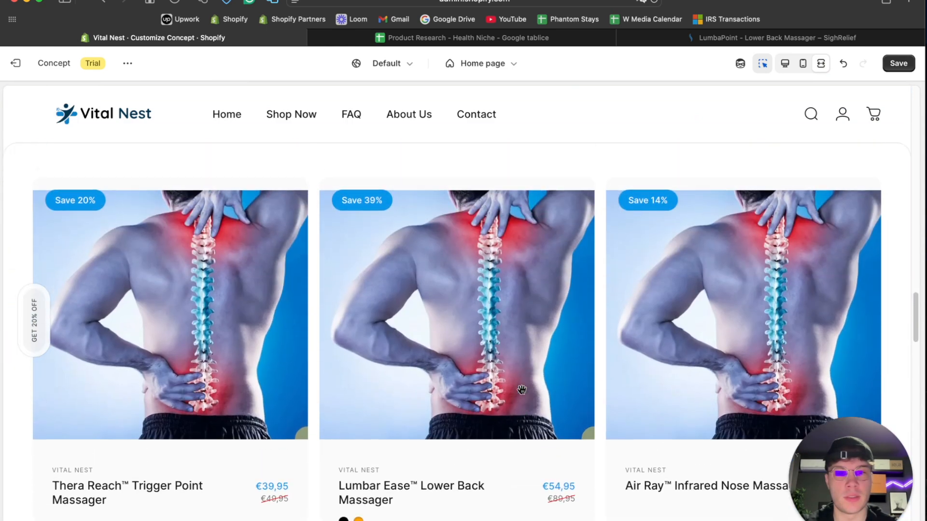
scroll(521, 390, down, 5)
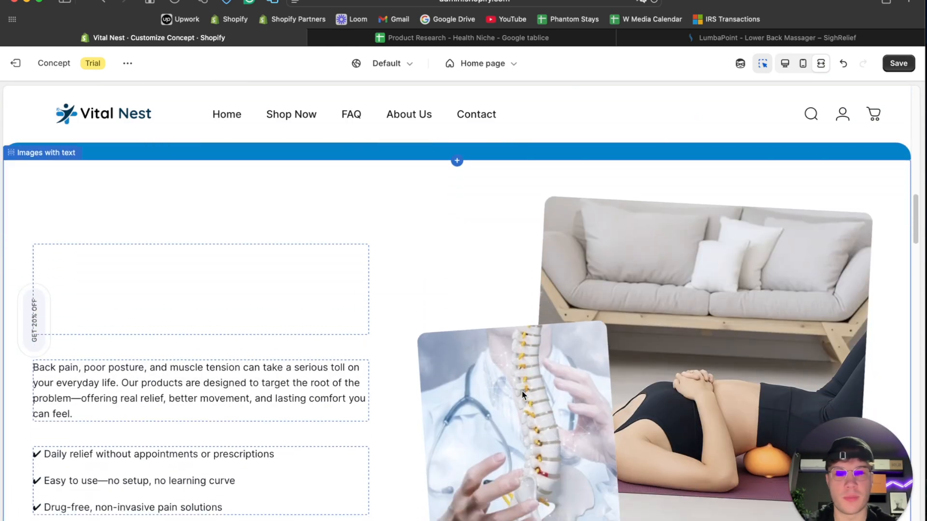
scroll(521, 390, up, 5)
click(280, 284)
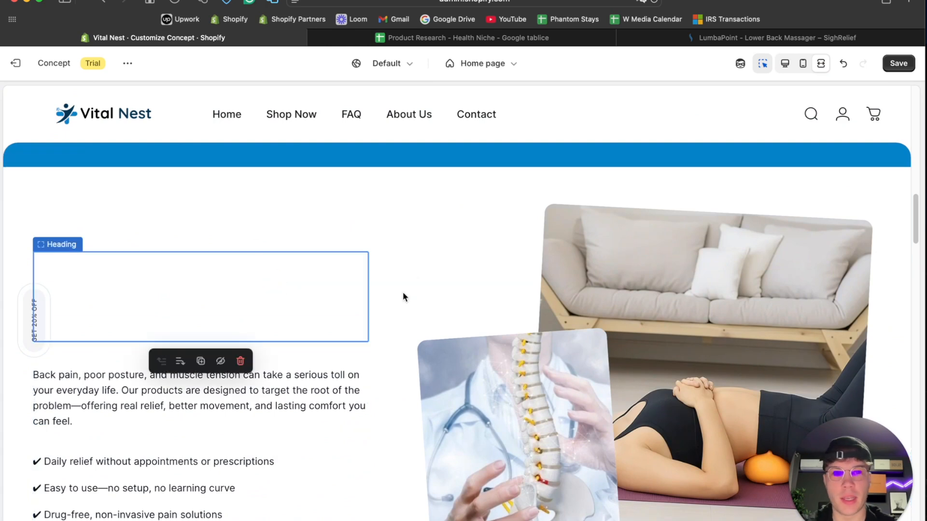
- Copy the address of SighRelief's LumbaPoint product page and open that page in Chrome
click(777, 37)
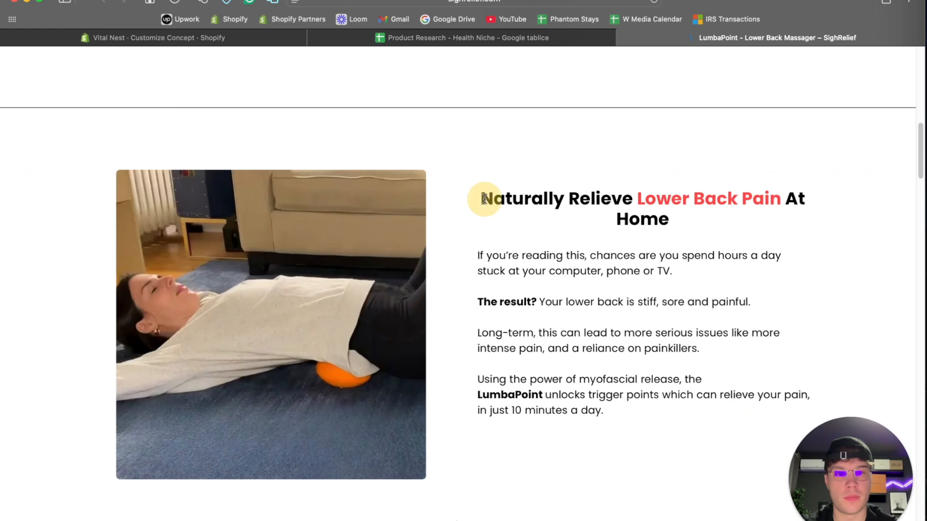
scroll(523, 261, down, 2)
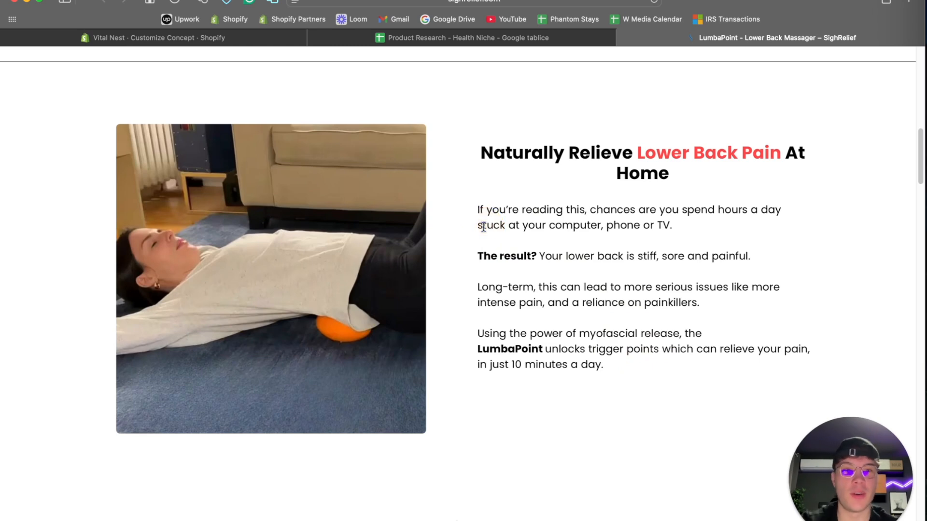
key(super+space)
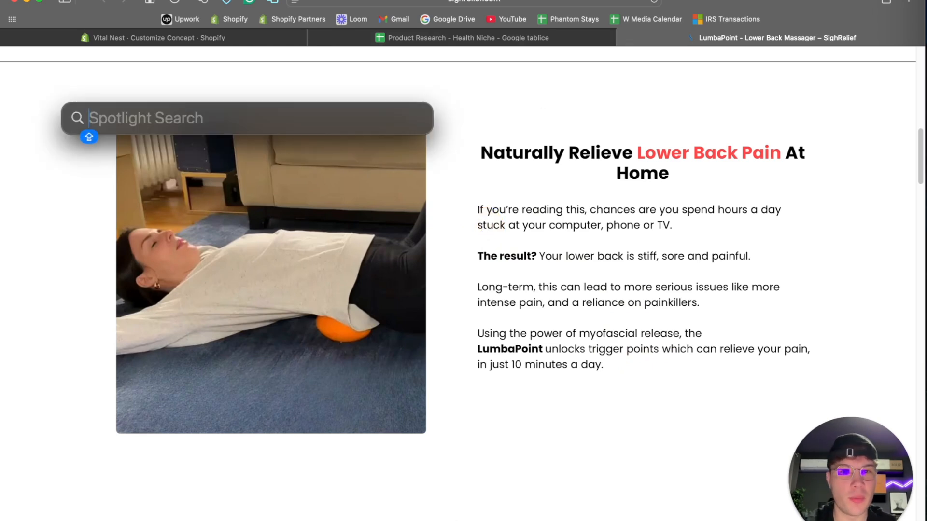
click(573, 1)
key(super+space)
text(CHR)
key(Return)
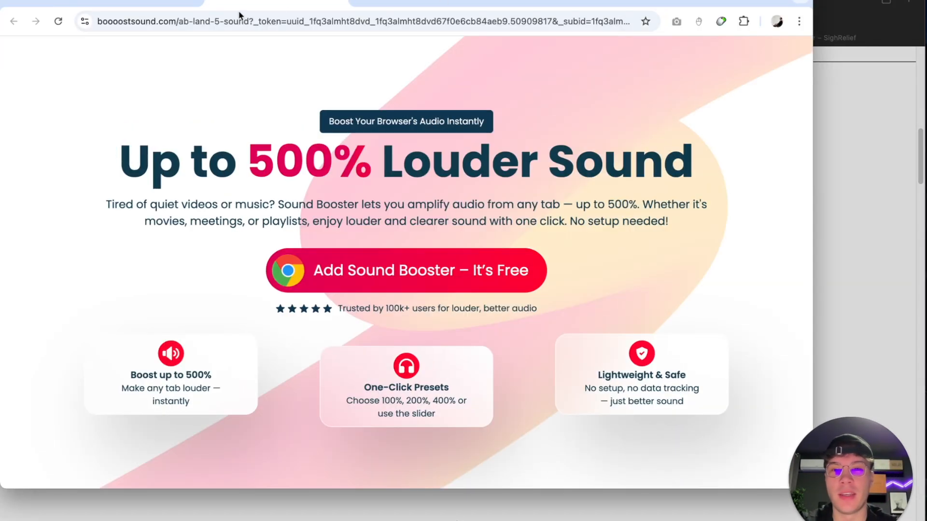
click(244, 16)
text(https://sighrelief.com/products/lumbapoint-lower-back-hip-massager)
key(Return)
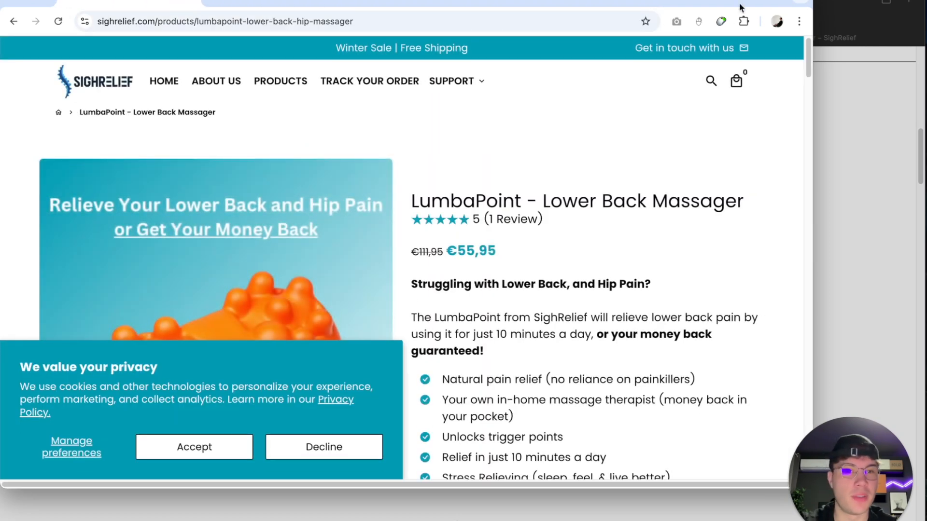
- Turn on the "Enable right click - allow copy & select" extension for the LumbaPoint product page
right_click(722, 24)
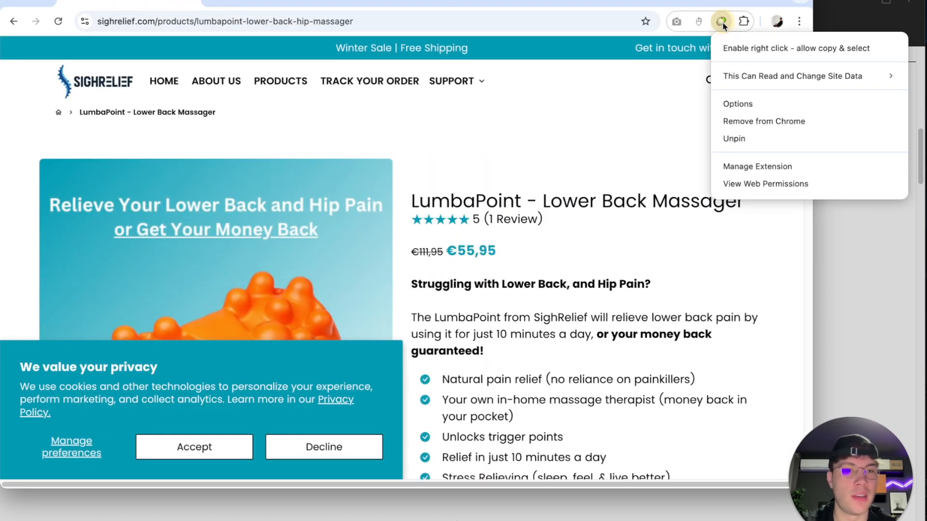
click(661, 234)
scroll(693, 96, down, 6)
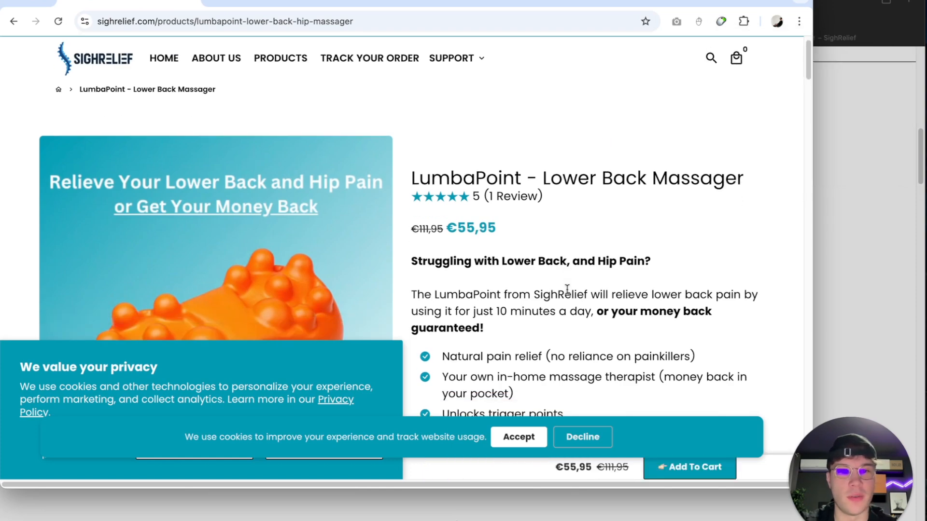
click(722, 24)
click(497, 110)
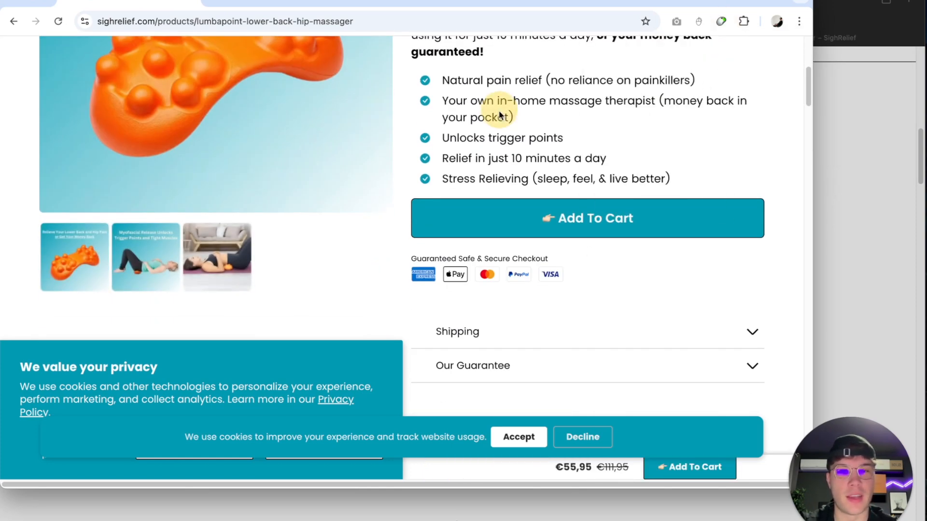
- Select sample page text and the heading "Naturally Relieve Lower Back Pain At Home", and switch back to the Vital Nest theme editor
scroll(497, 116, down, 12)
scroll(497, 118, up, 4)
drag(423, 117, 560, 136)
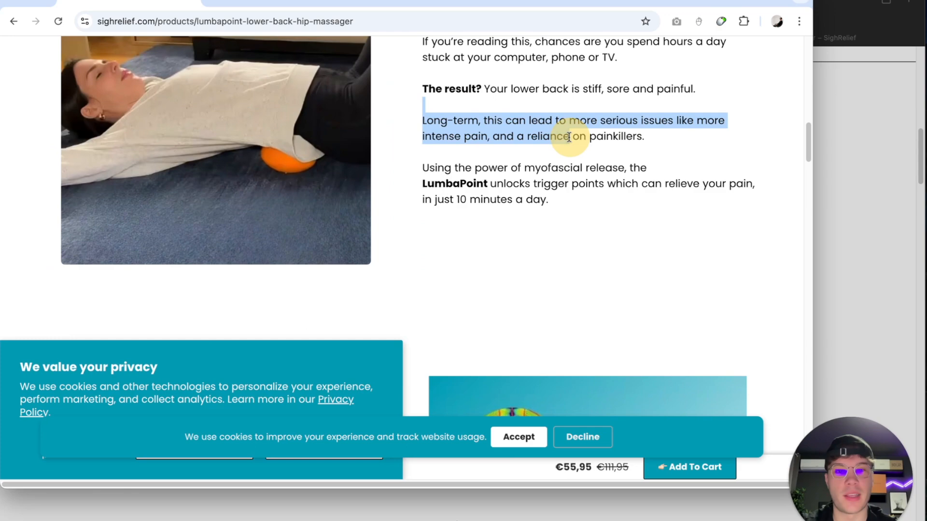
scroll(572, 140, up, 6)
scroll(508, 214, down, 3)
drag(614, 154, 414, 132)
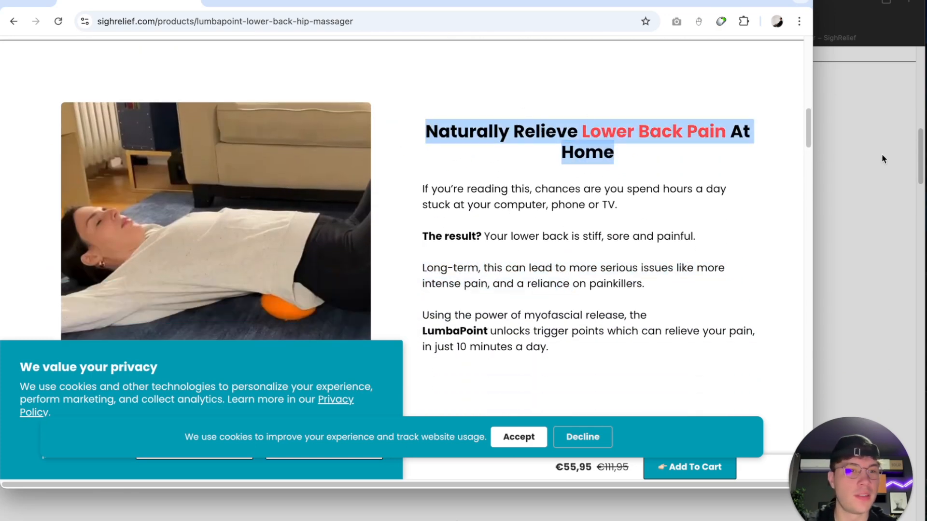
click(868, 146)
click(244, 34)
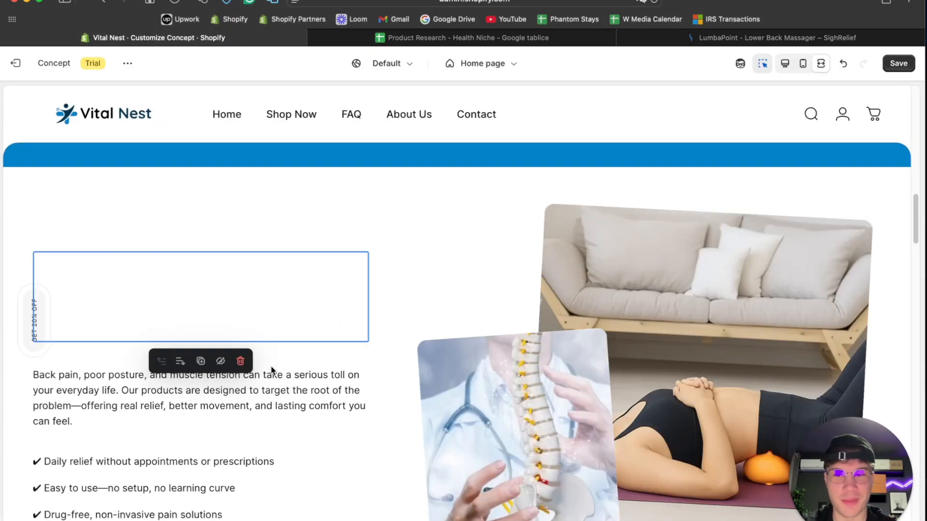
- Check the Images with text section in the full-width preview and save the home page
scroll(279, 324, down, 3)
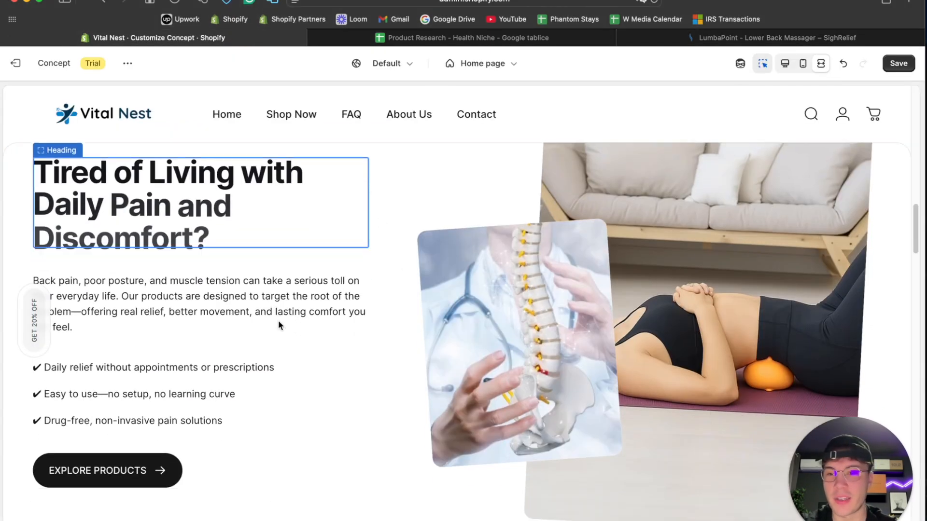
scroll(143, 194, down, 5)
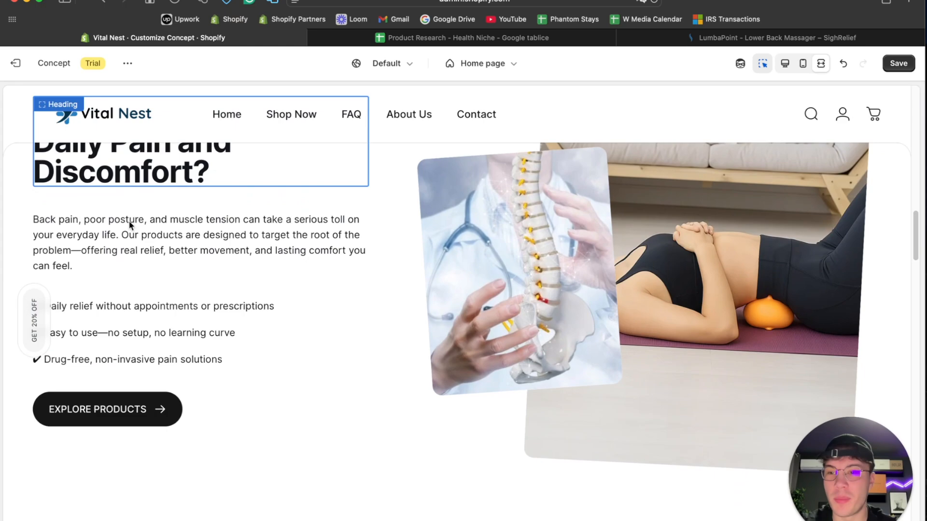
scroll(403, 320, down, 4)
scroll(403, 320, up, 13)
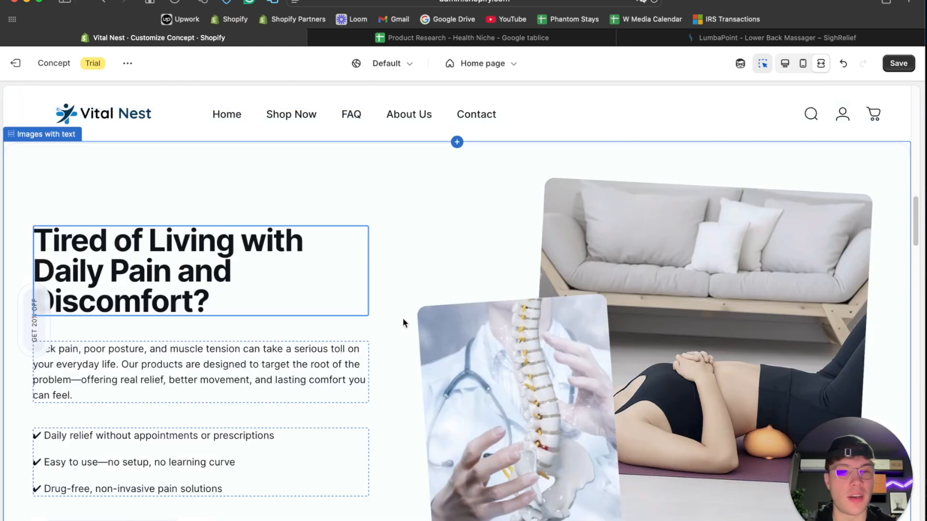
click(899, 64)
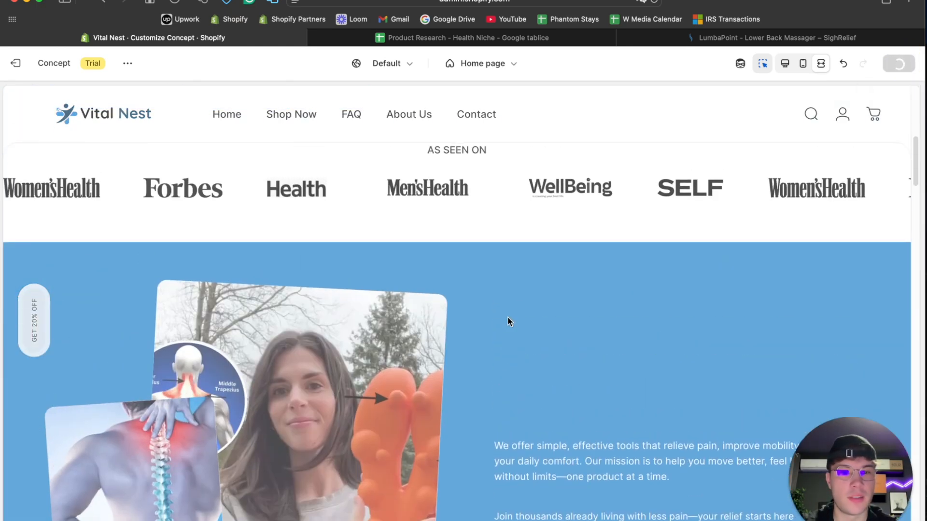
- Examine the saved home page from the banner and logo strip through the best-sellers to the testimonials and store guarantees
scroll(507, 322, down, 10)
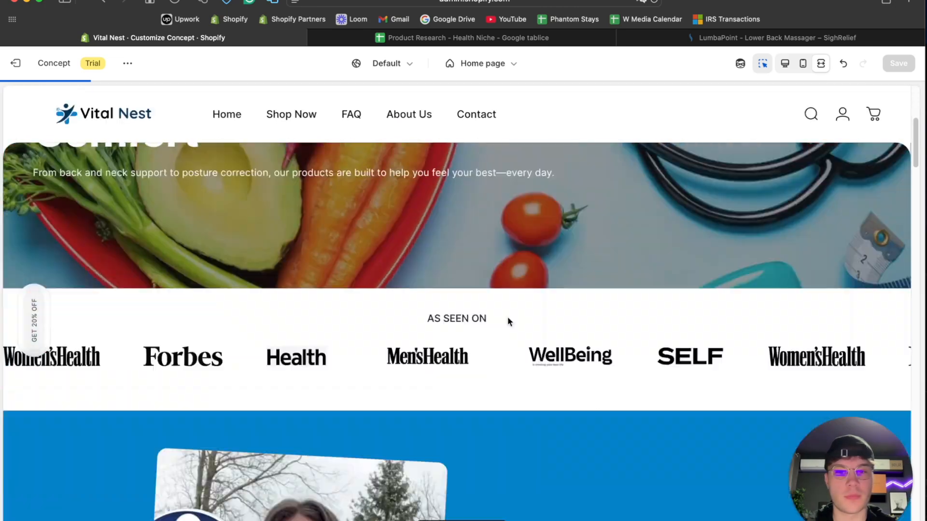
scroll(508, 321, down, 3)
scroll(645, 281, down, 12)
scroll(645, 279, down, 12)
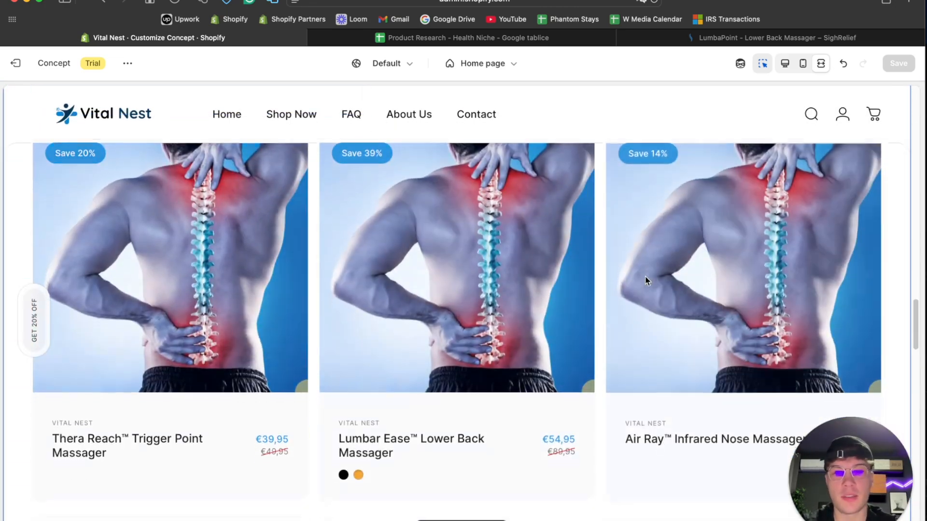
scroll(253, 236, up, 2)
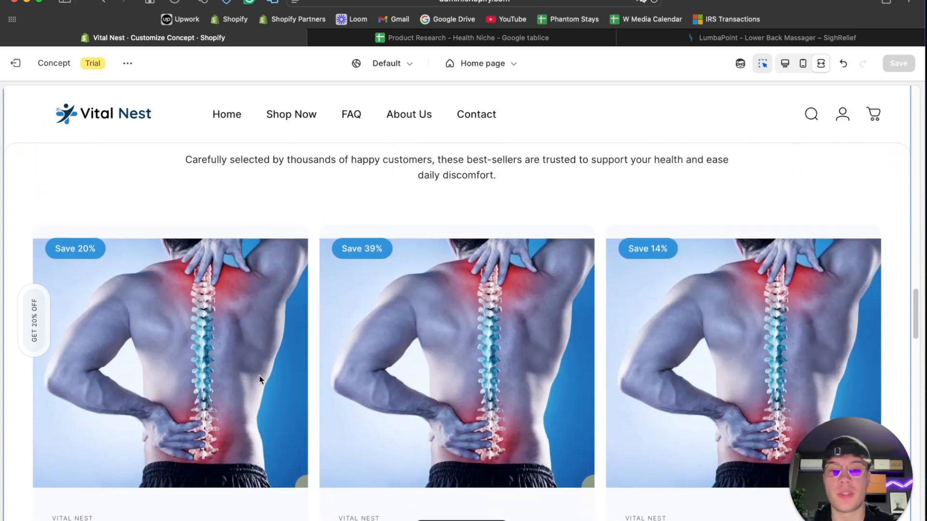
scroll(213, 336, down, 2)
scroll(386, 264, up, 1)
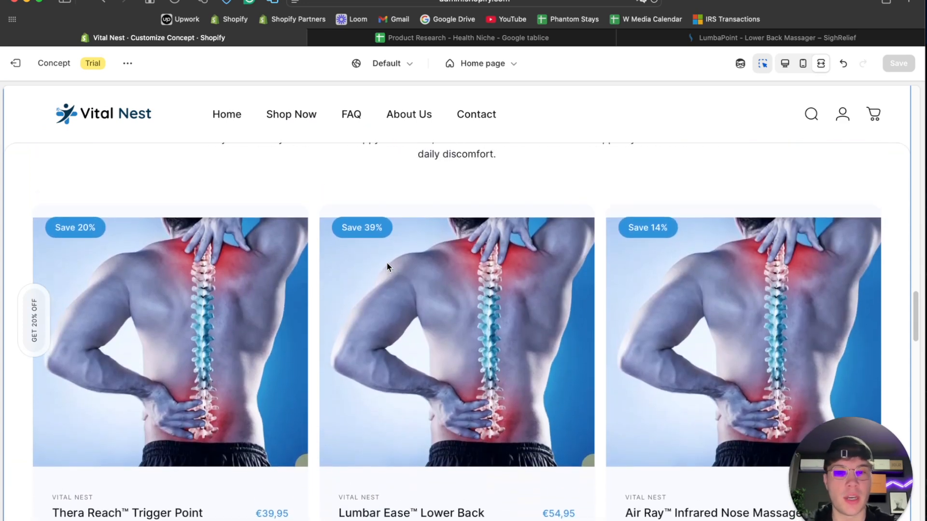
scroll(413, 292, down, 5)
scroll(364, 269, down, 15)
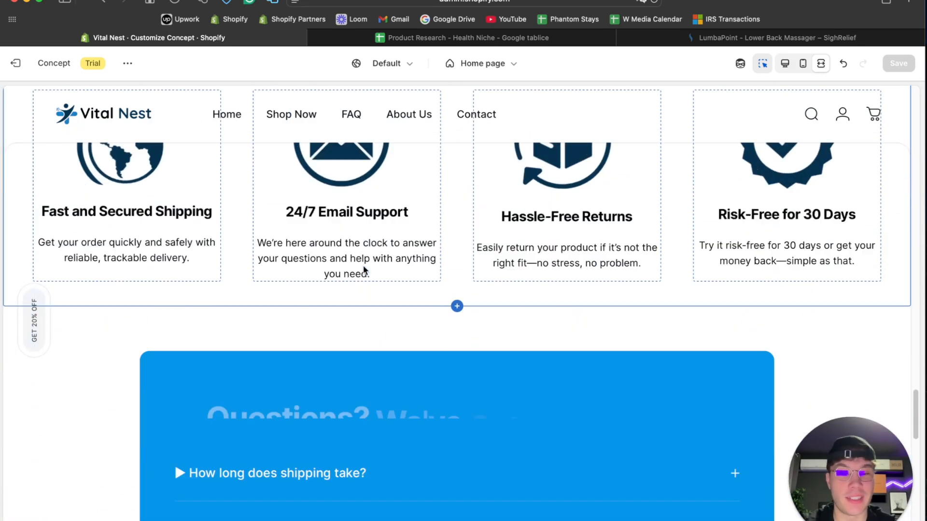
scroll(364, 268, down, 2)
scroll(612, 244, up, 15)
- Switch to the desktop preview and add a Scrolling text section below the Email signup section
click(786, 66)
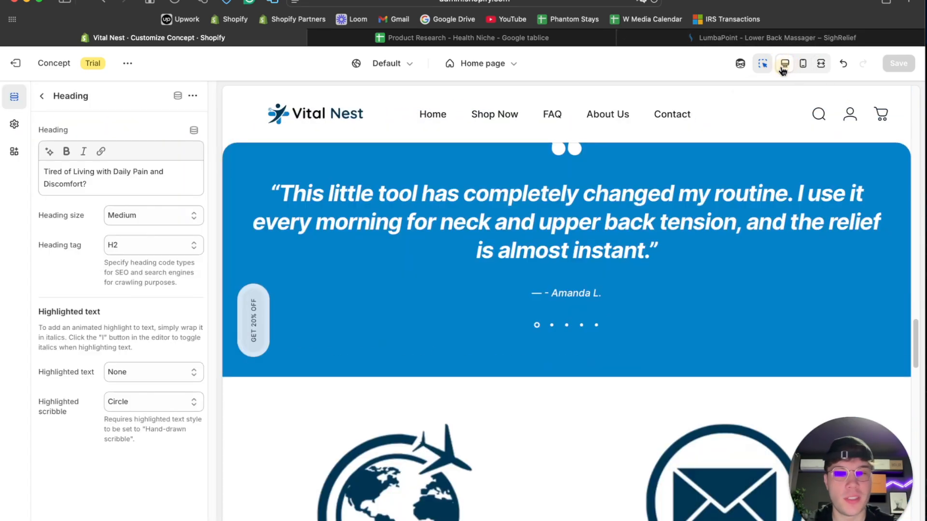
scroll(460, 262, down, 3)
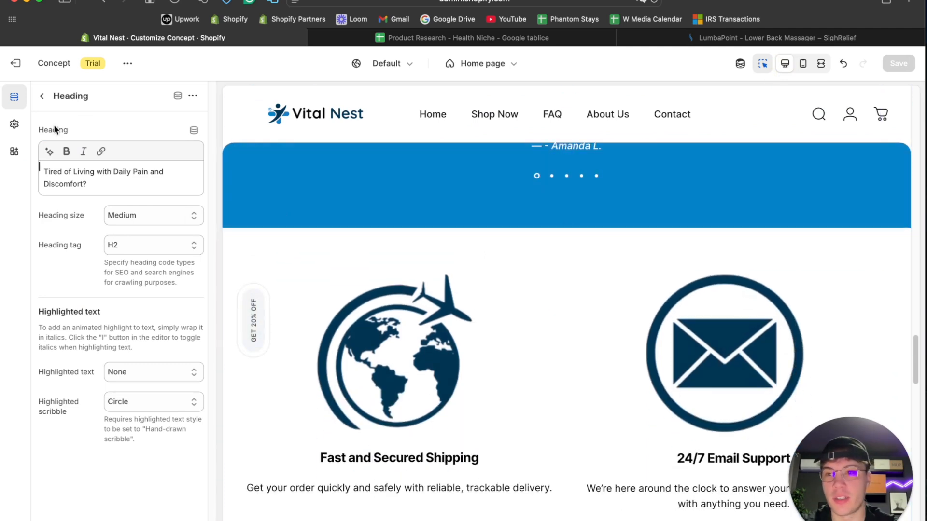
click(44, 97)
scroll(87, 320, down, 10)
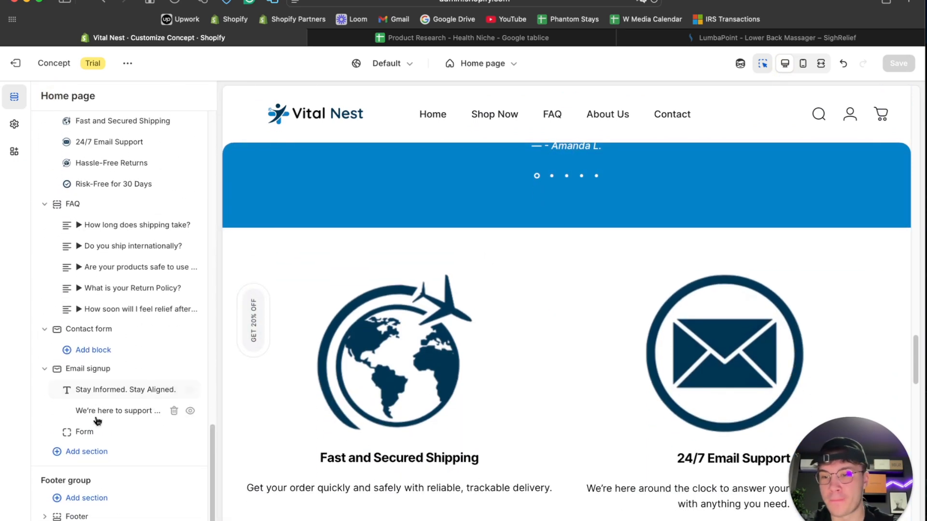
click(85, 452)
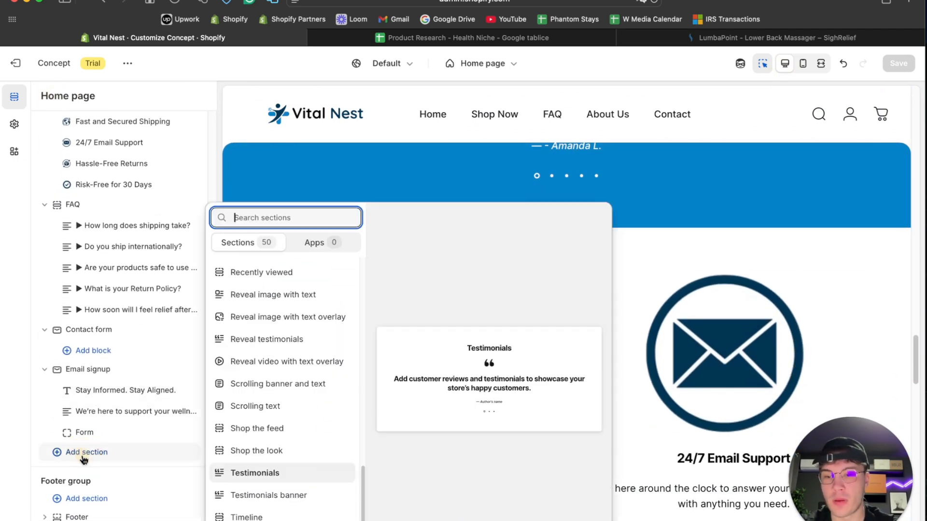
click(252, 410)
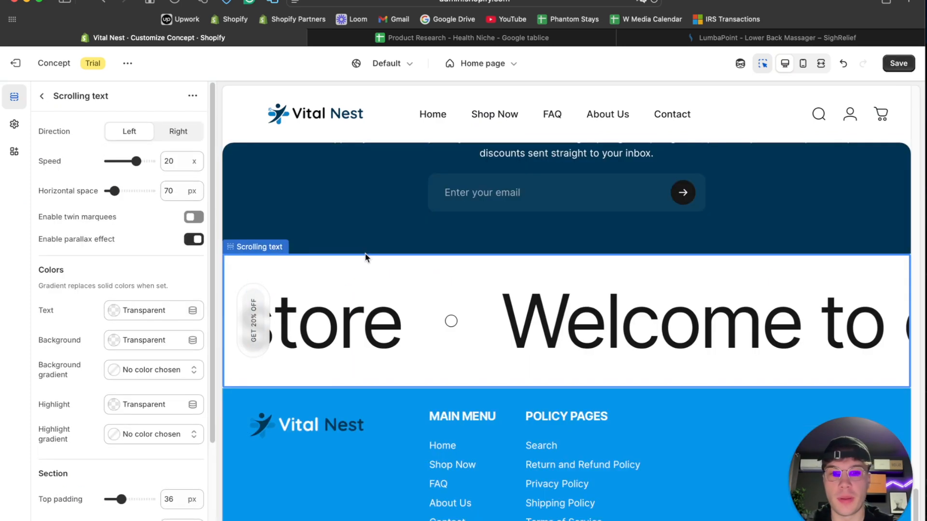
- Set the Scrolling text section's speed to 30x and its direction to Right, and check it against the rest of the page
drag(137, 161, 151, 163)
click(178, 132)
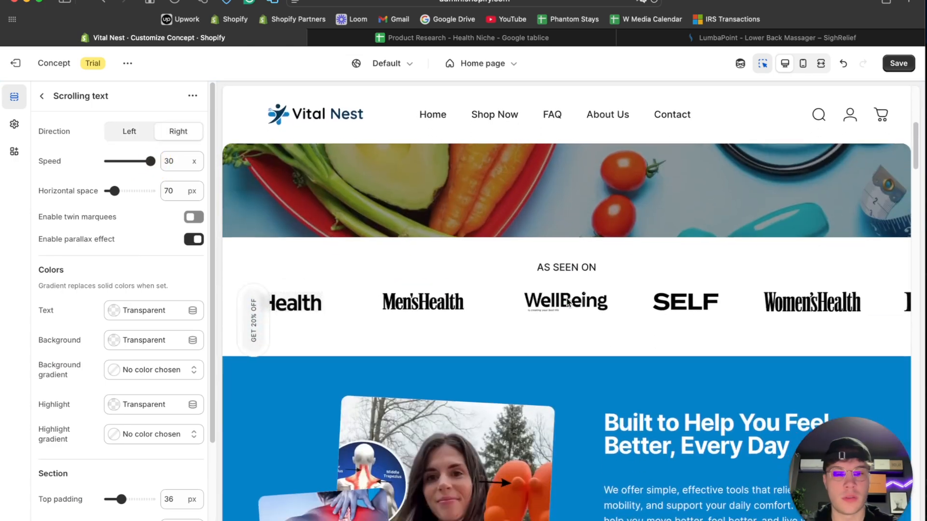
scroll(561, 422, down, 10)
scroll(560, 426, down, 15)
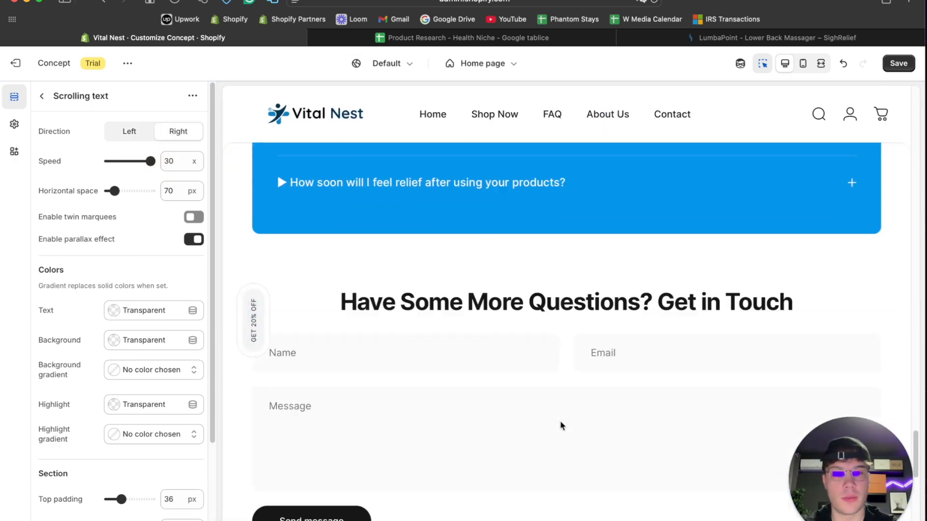
scroll(560, 421, up, 3)
scroll(560, 381, down, 4)
scroll(120, 300, down, 3)
scroll(104, 311, up, 3)
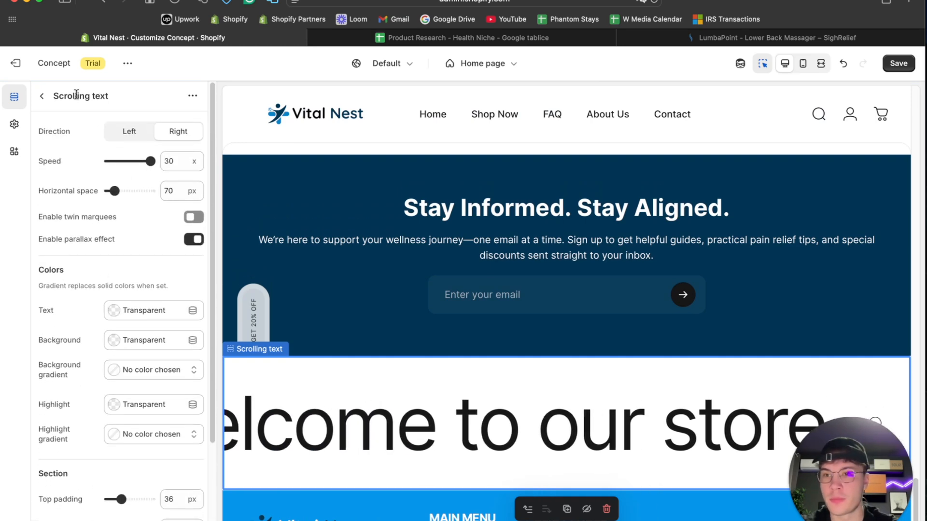
- Open the "Welcome to our store" text block of the Scrolling text section and set its text size to 28 px
click(41, 96)
click(99, 432)
drag(137, 212, 111, 202)
- Look through SighRelief's LumbaPoint product page and home page for benefit wording suited to the scrolling text
click(728, 37)
scroll(564, 240, up, 10)
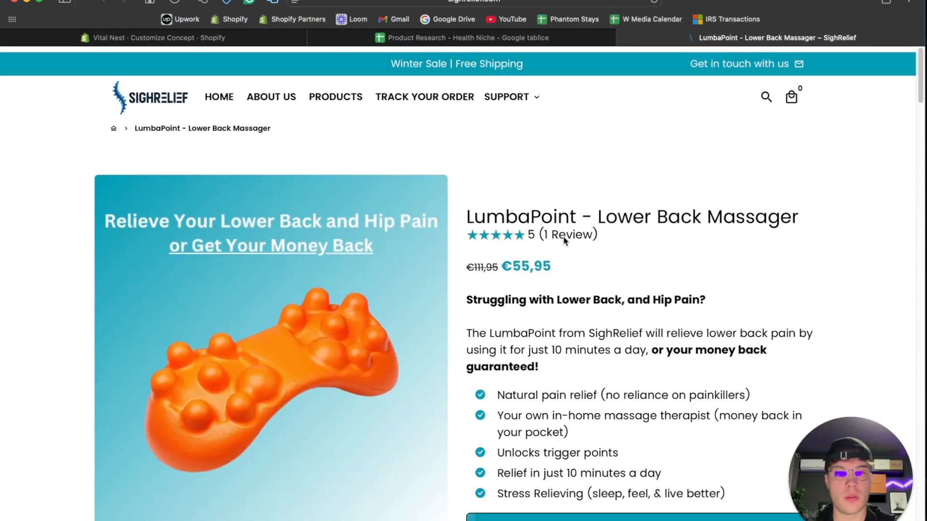
click(173, 92)
scroll(445, 364, down, 10)
scroll(444, 364, up, 15)
scroll(445, 364, down, 10)
scroll(445, 362, up, 15)
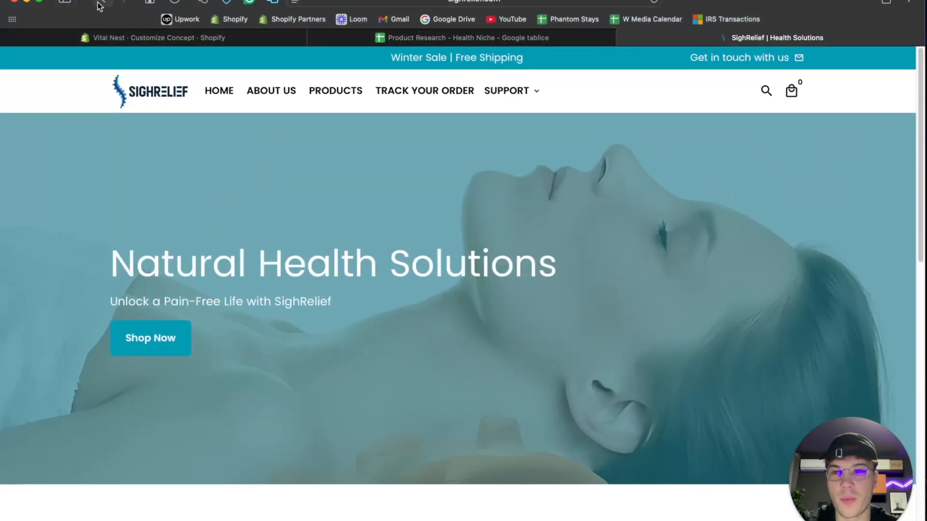
scroll(593, 369, down, 3)
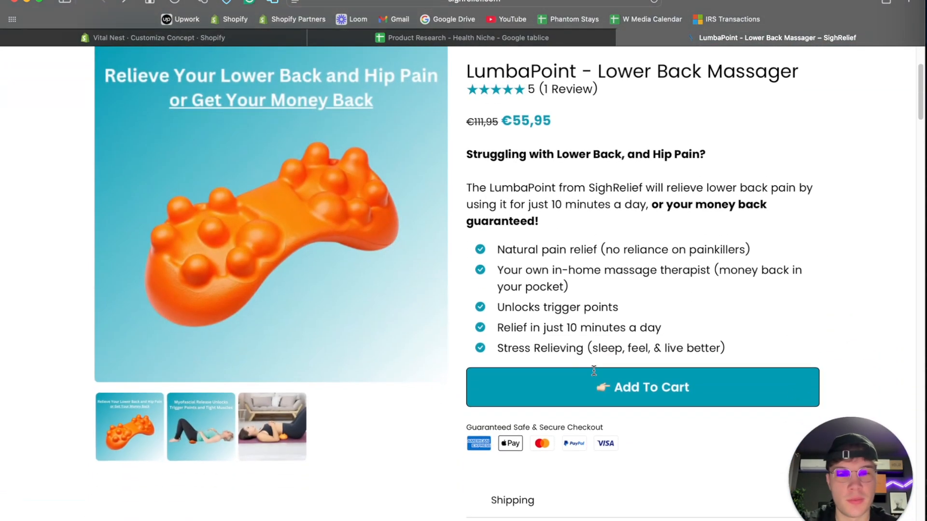
scroll(510, 321, down, 15)
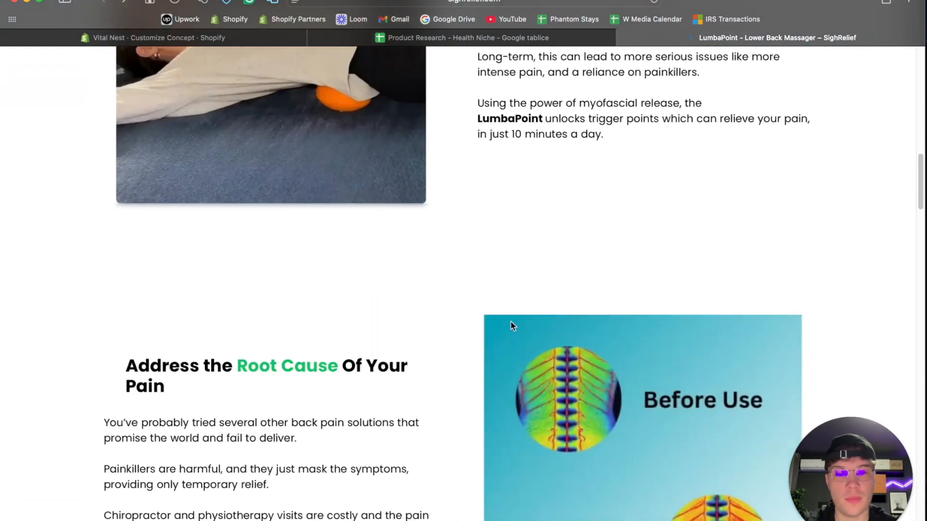
scroll(511, 321, up, 20)
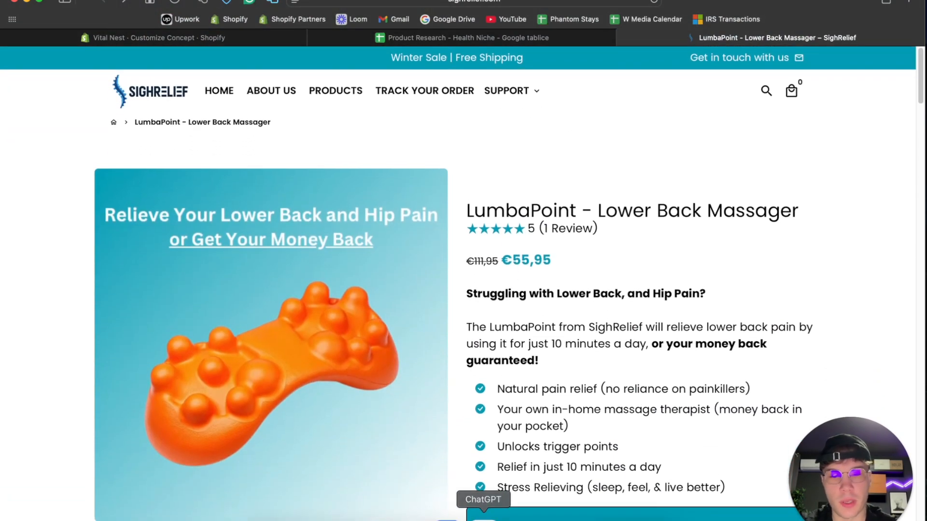
- In ChatGPT's VitalNest chat, ask for benefits that apply to all the products for a scrolling text on the store
click(484, 518)
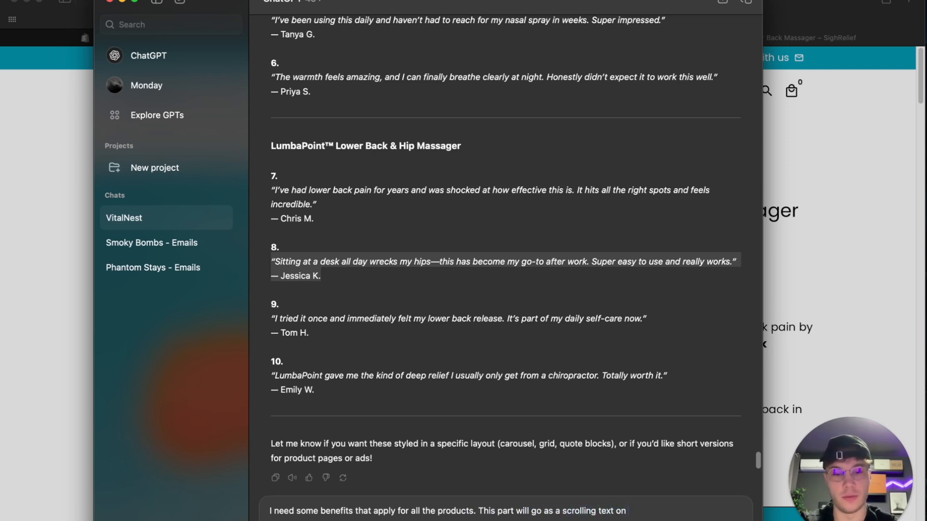
key(Return)
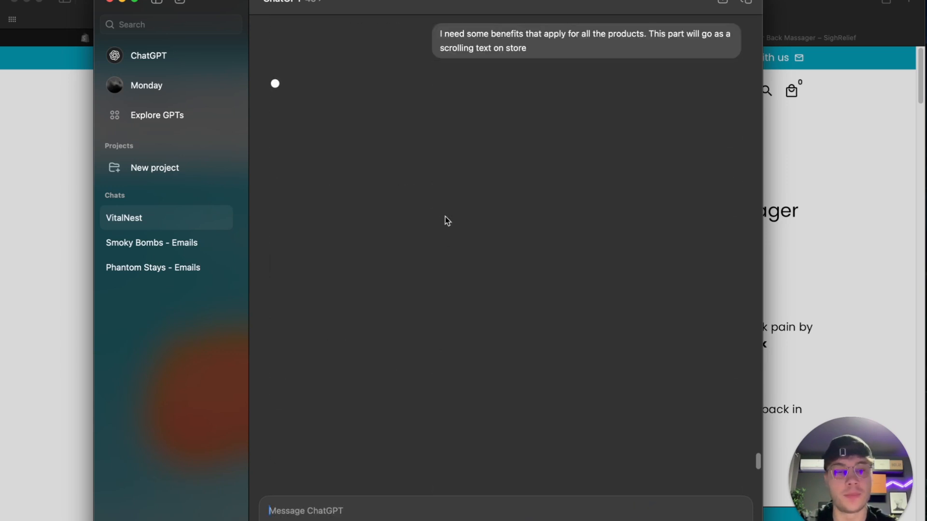
drag(534, 9, 647, 4)
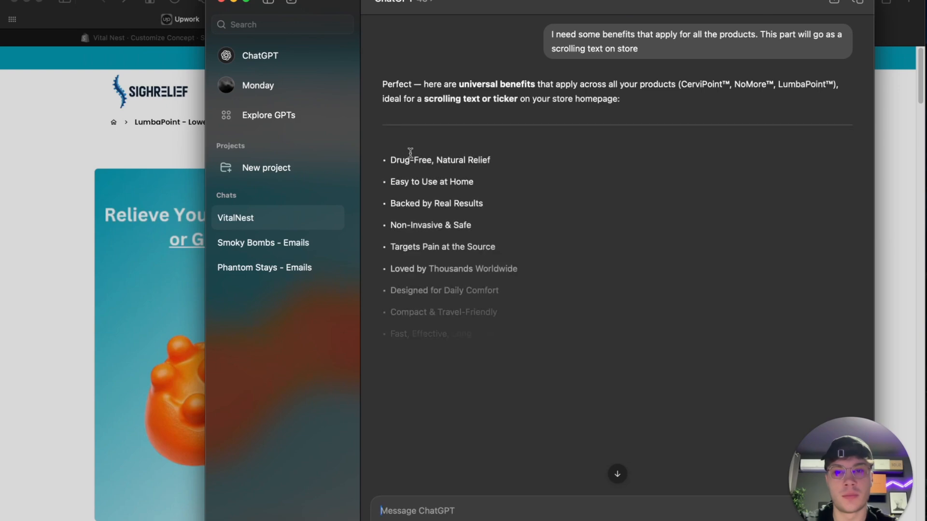
- Copy "Drug-Free, Natural Relief" from the ChatGPT answer and use it as the scrolling text in the Vital Nest theme editor
drag(394, 158, 503, 156)
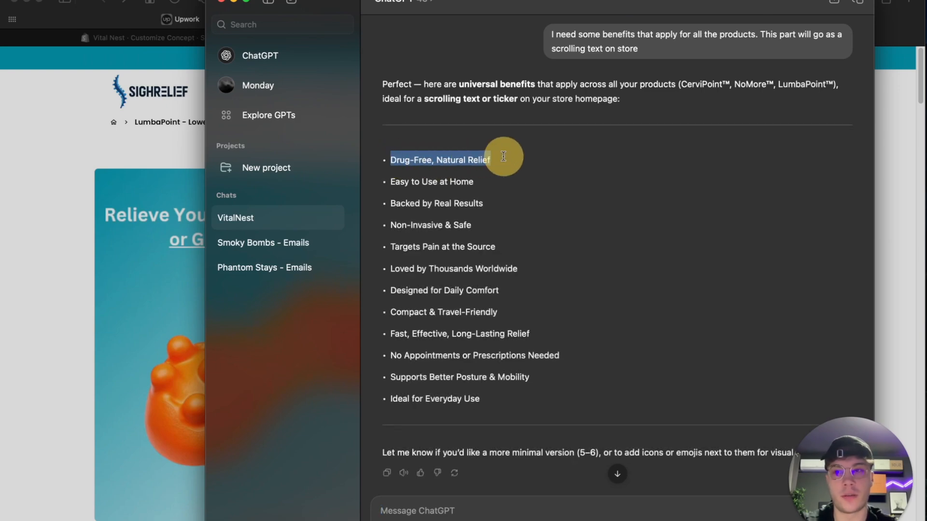
click(193, 58)
click(152, 37)
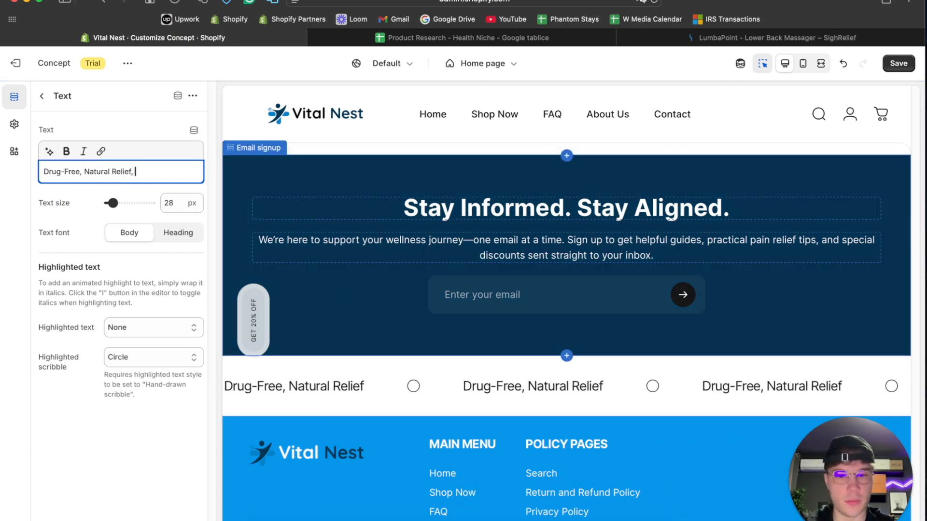
- Try appending the placeholder "dsdsds" after a comma in the scrolling text, and remove the addition
text(dsdsds)
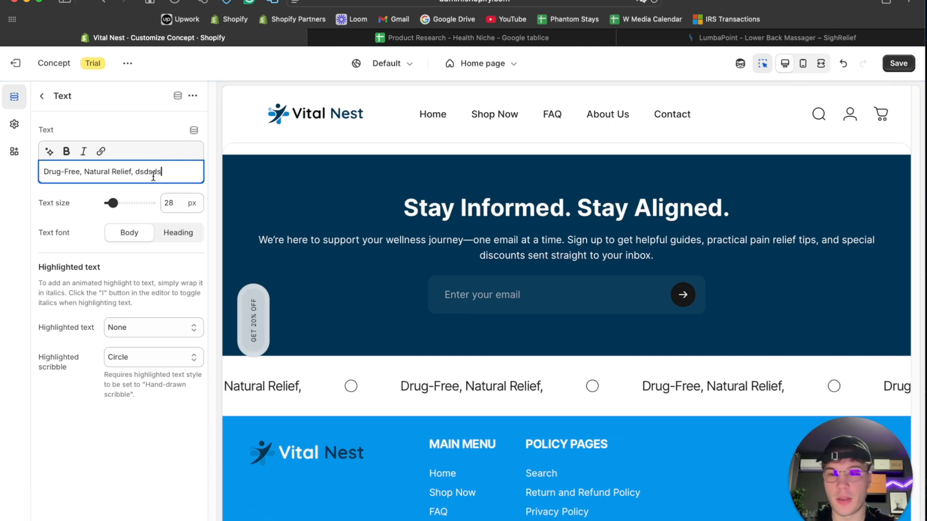
click(146, 187)
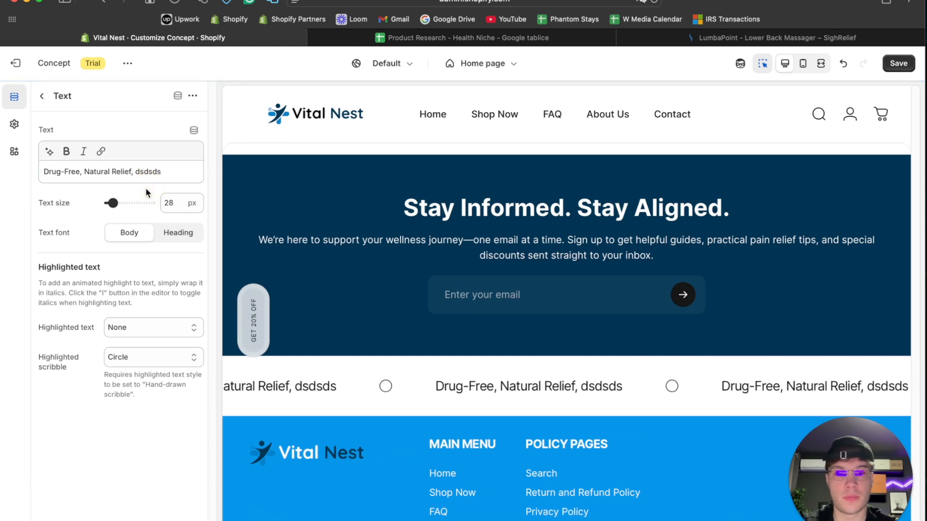
click(165, 172)
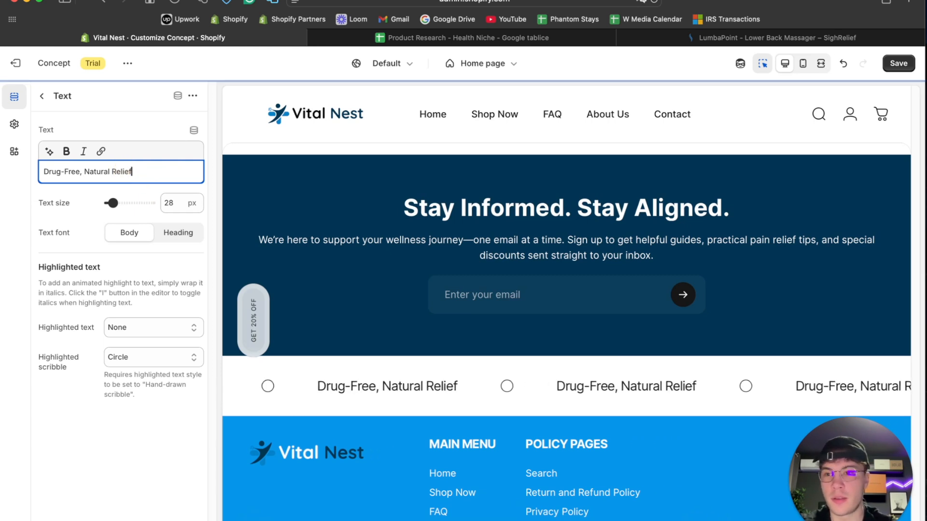
- Add a second Text block to the Scrolling text section below the "Drug-Free, Natural Relief" block
click(42, 95)
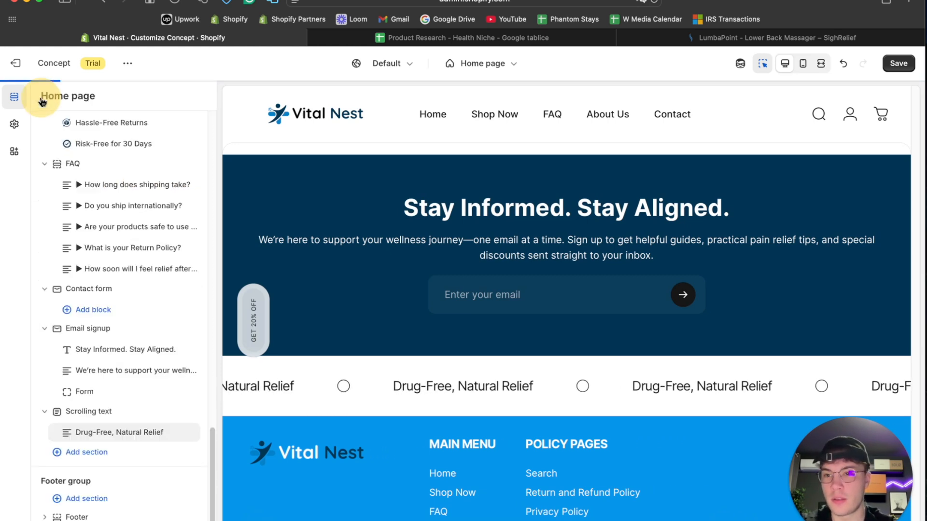
click(129, 443)
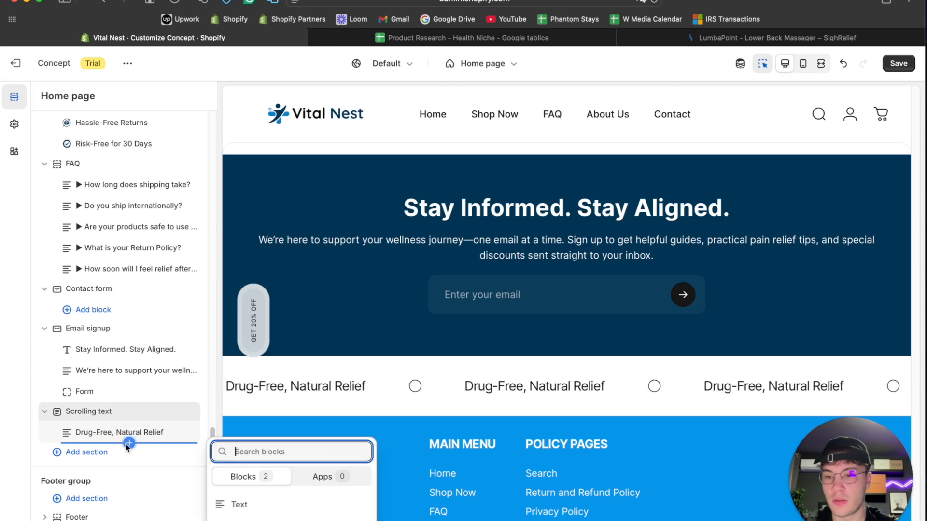
click(240, 505)
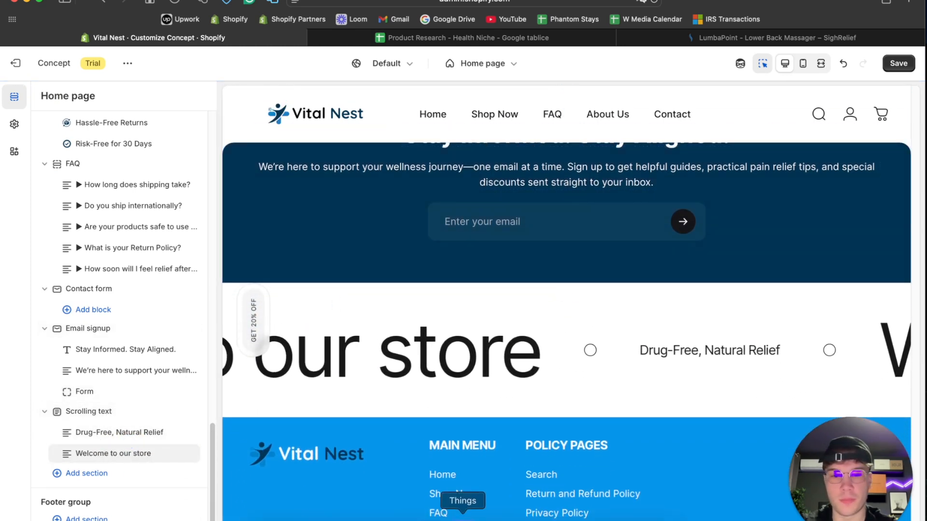
- Copy "Targets Pain at the Source" from the ChatGPT answer and use it as the second scrolling Text block's content in the theme editor
click(482, 517)
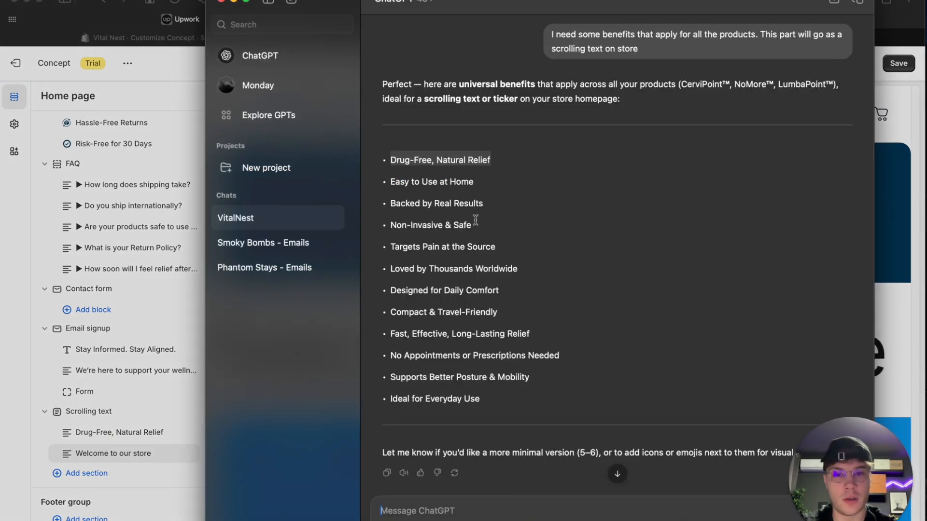
drag(505, 246, 408, 246)
key(super+c)
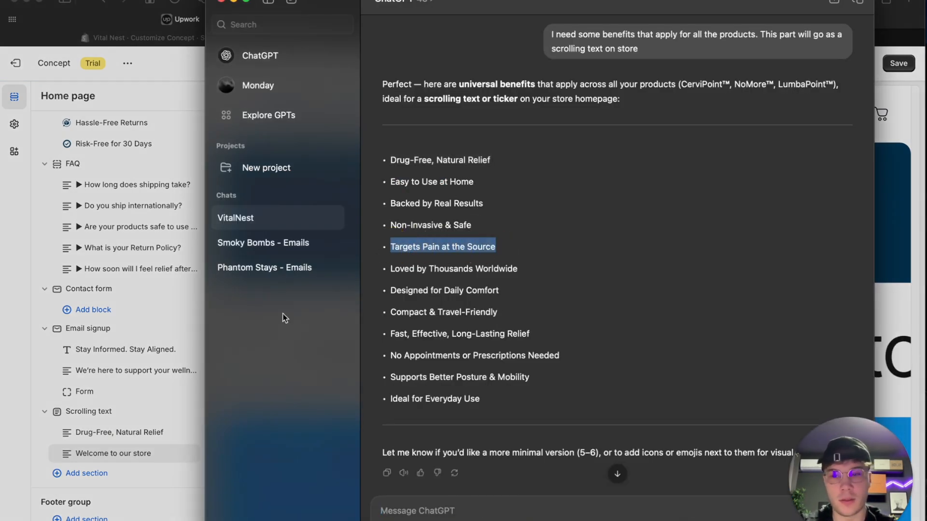
click(118, 450)
click(118, 452)
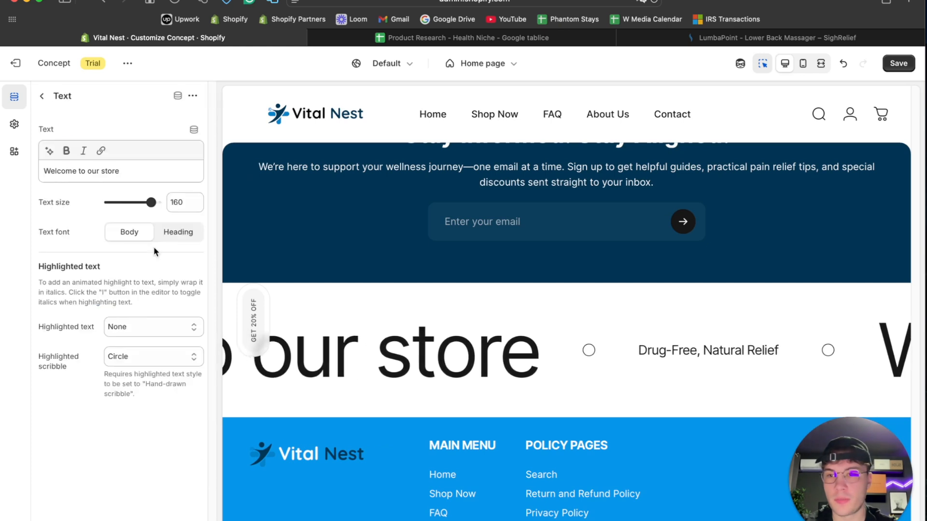
triple_click(129, 172)
key(super+v)
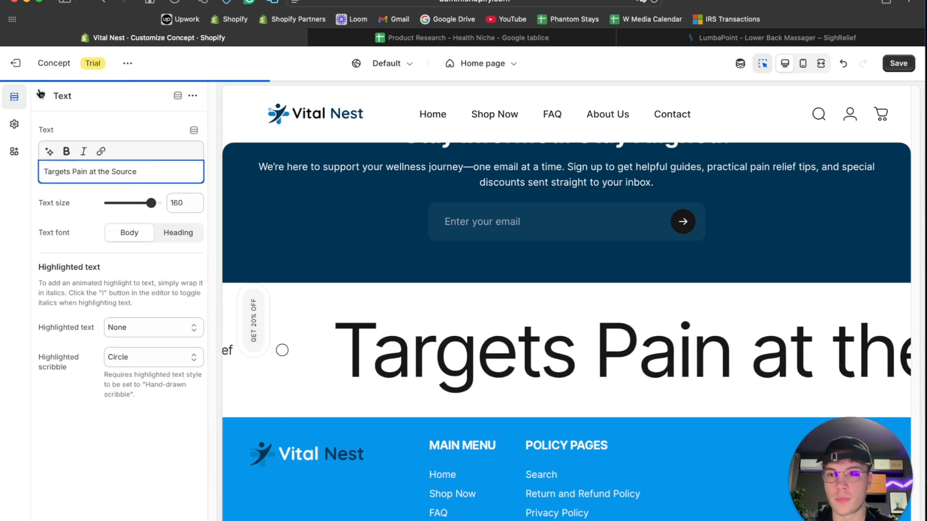
click(42, 96)
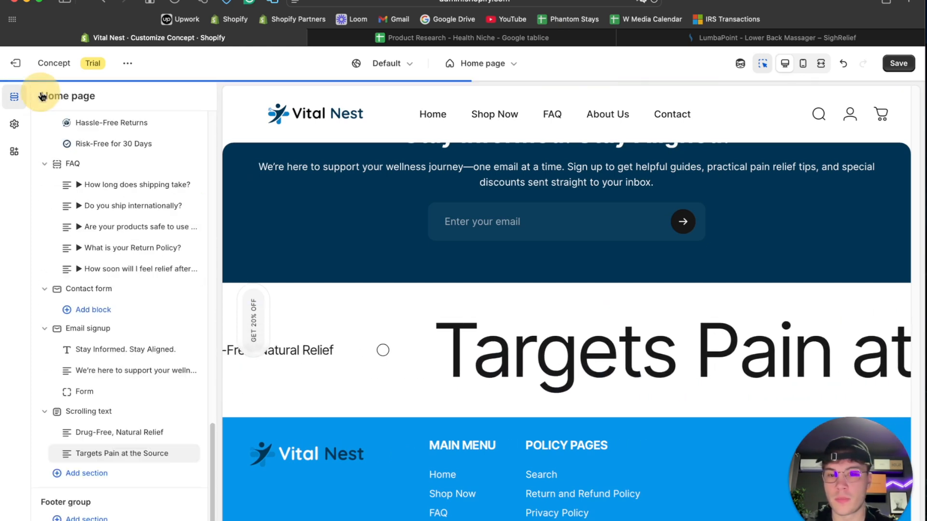
- Add a third Text block to the Scrolling text section and fill it with "Loved by Thousands Worldwide" from the ChatGPT answer
click(129, 464)
click(237, 514)
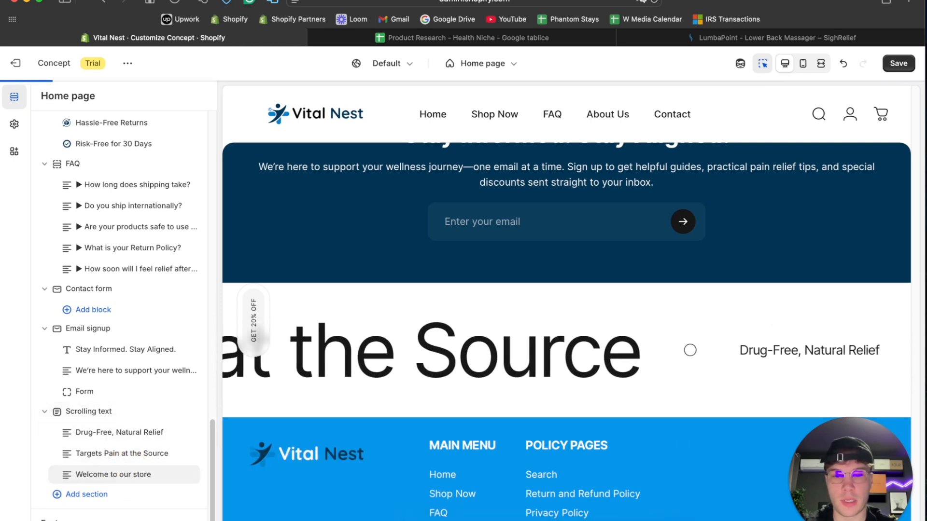
click(476, 513)
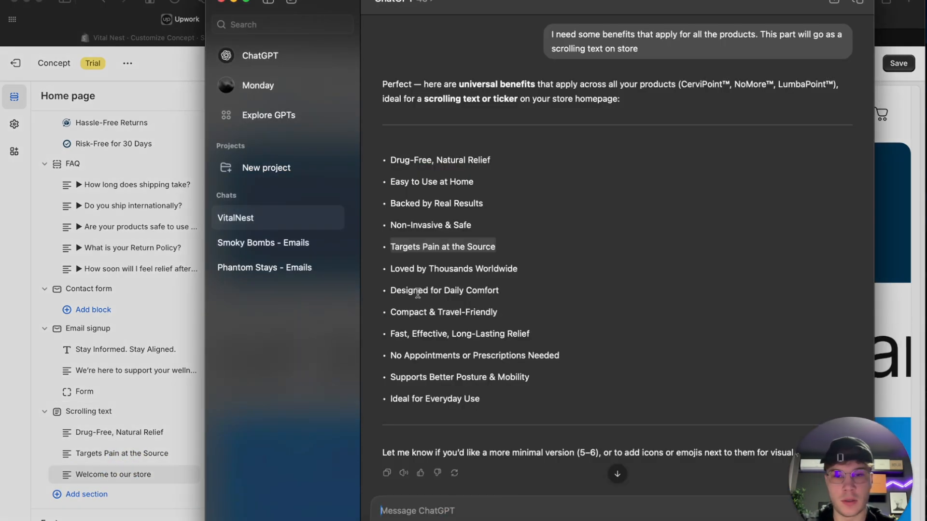
drag(390, 267, 539, 267)
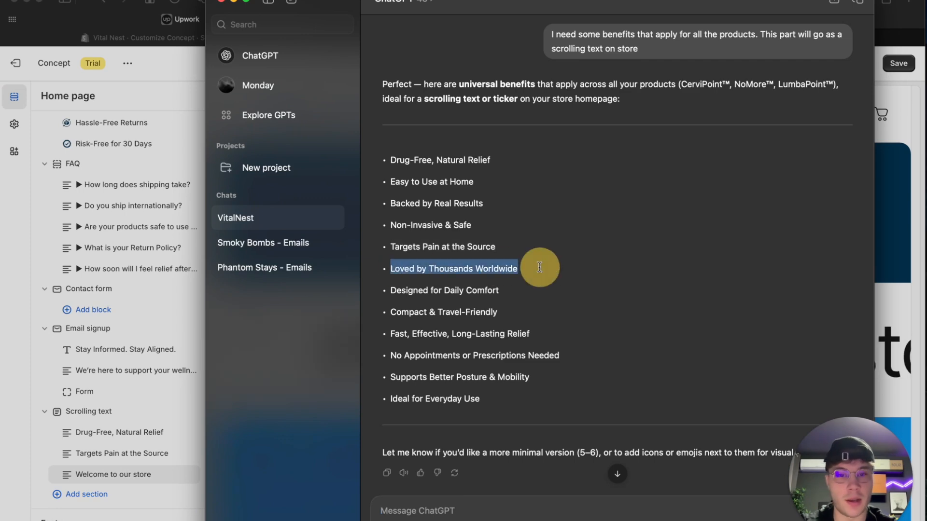
click(109, 473)
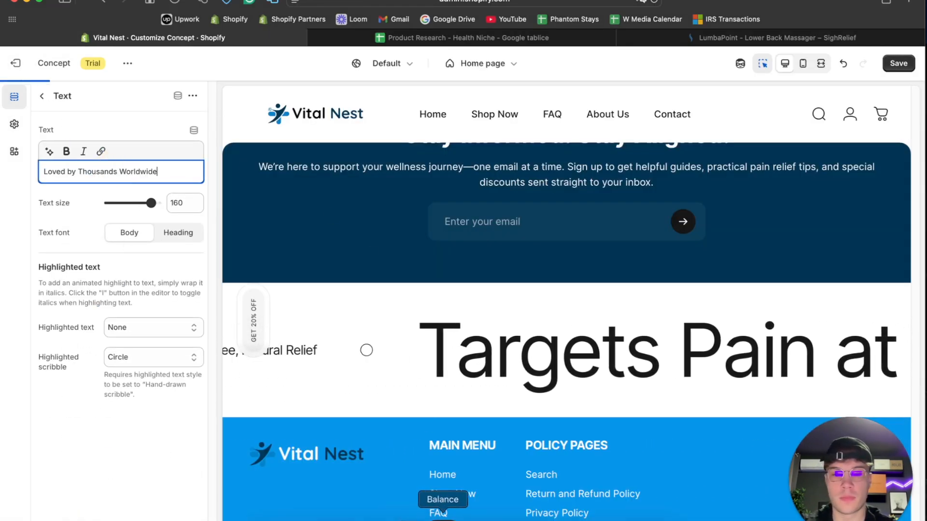
- Replace the third Text block's content with "No Appointments or Prescriptions Needed" copied from the ChatGPT answer
click(483, 516)
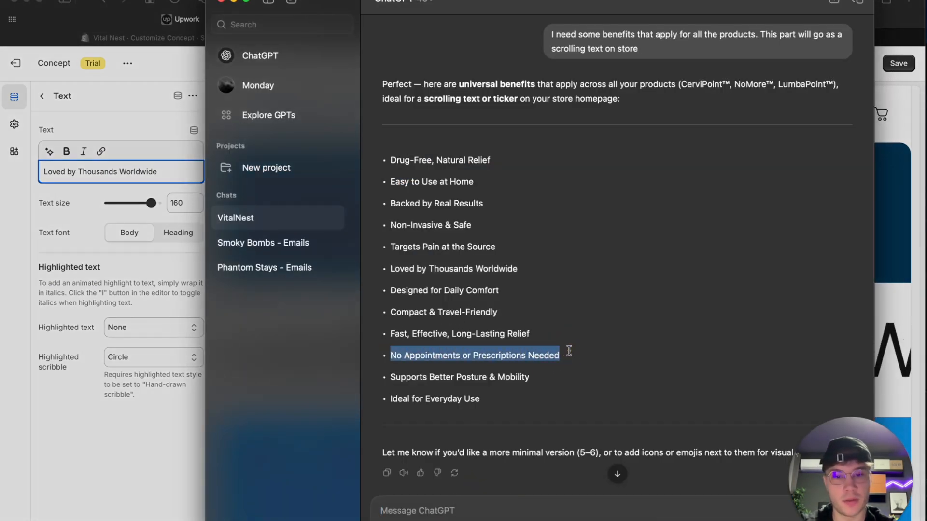
click(94, 177)
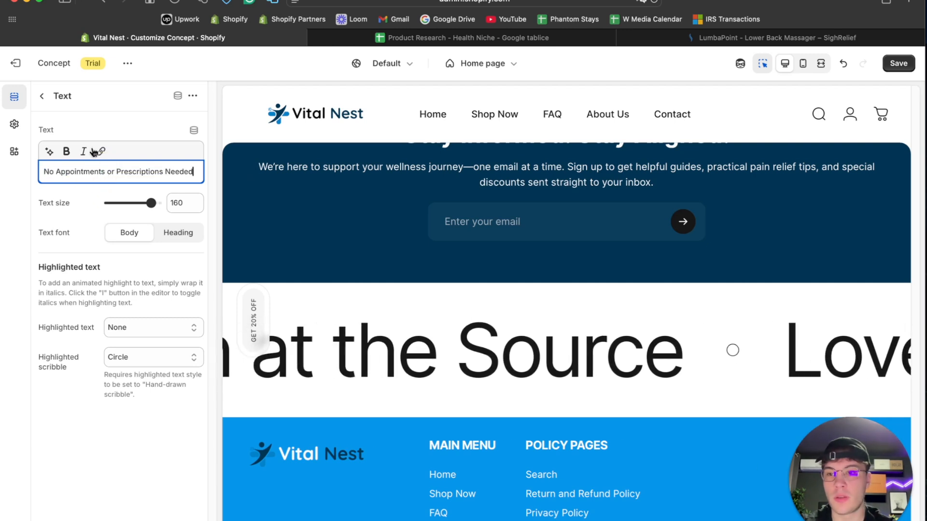
click(42, 95)
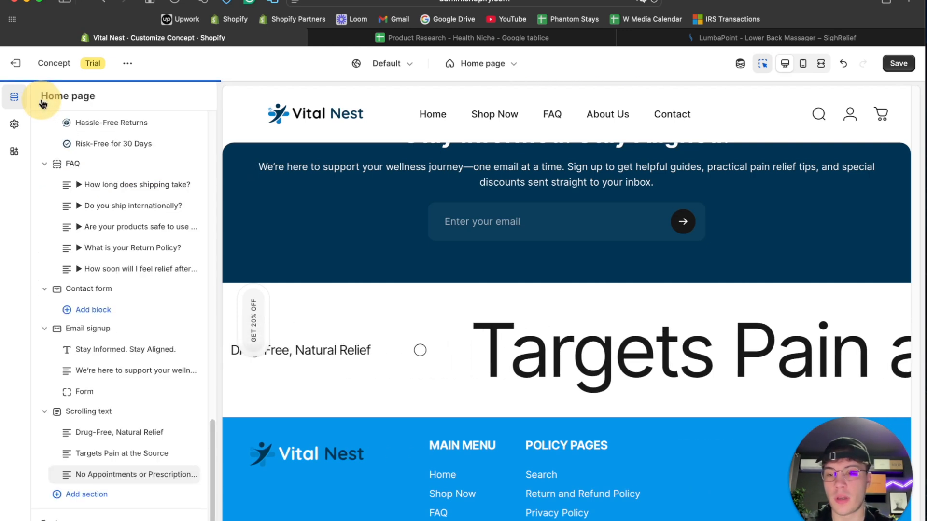
- Check the text size of the "Drug-Free, Natural Relief" block, and reload the theme editor without saving the changes
click(98, 435)
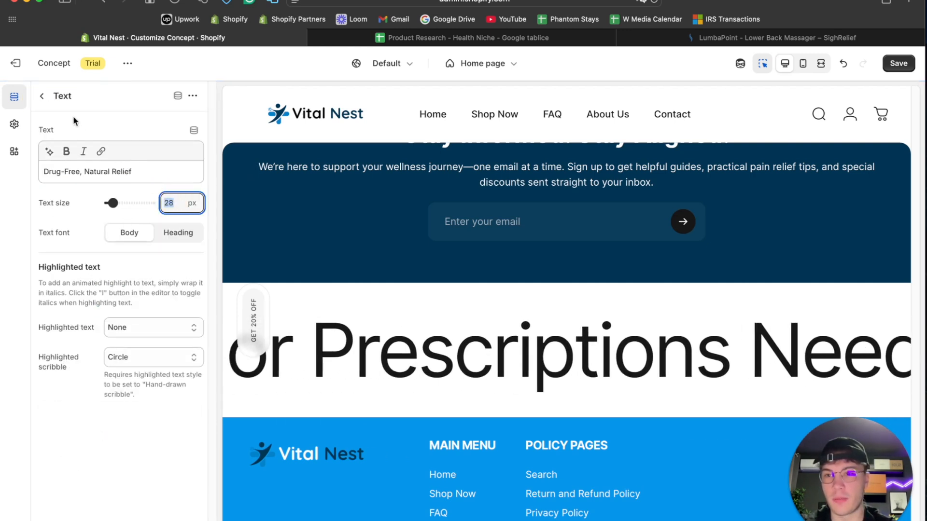
click(43, 97)
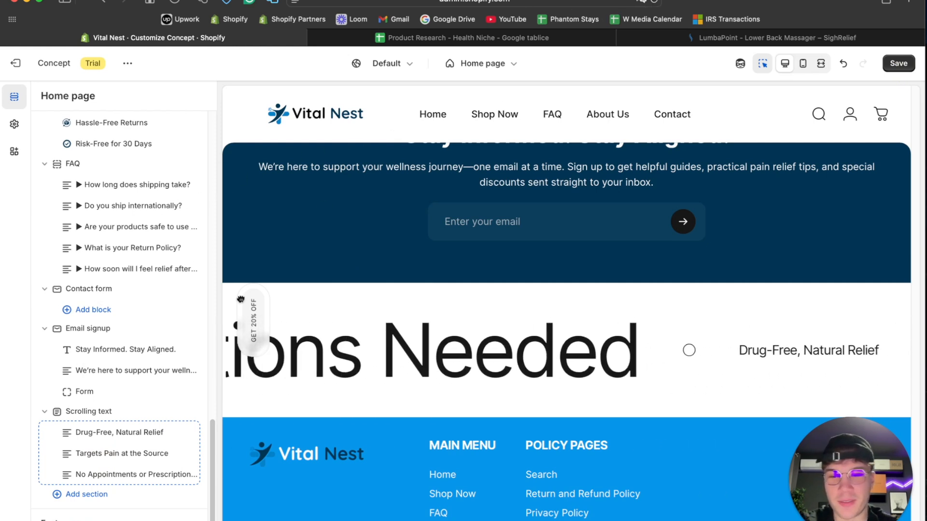
click(656, 2)
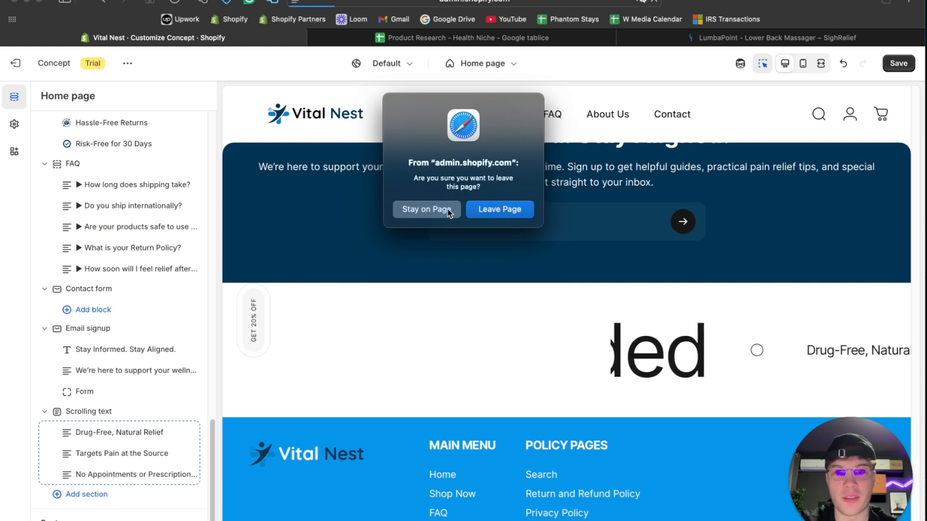
click(505, 206)
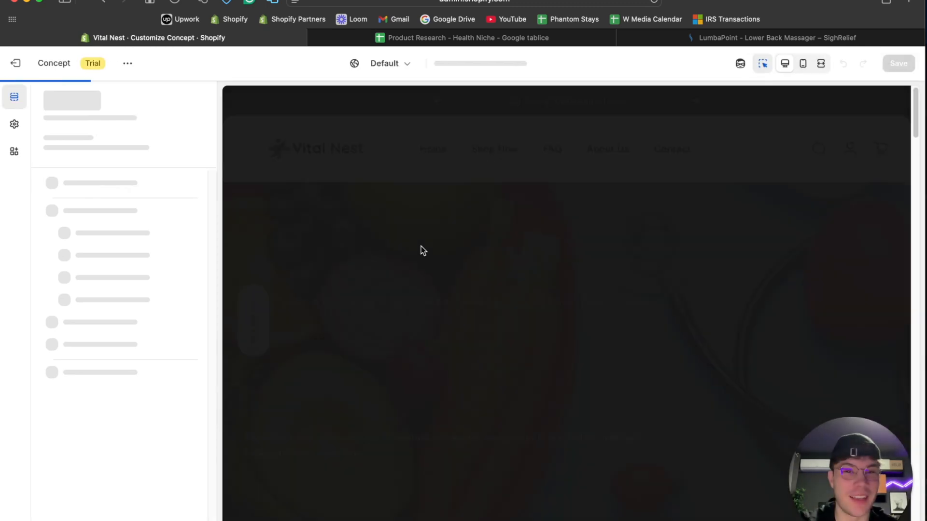
- Add a Scrolling text section to the home page between the Testimonials and Multicolumn sections
scroll(421, 246, down, 12)
scroll(421, 246, down, 20)
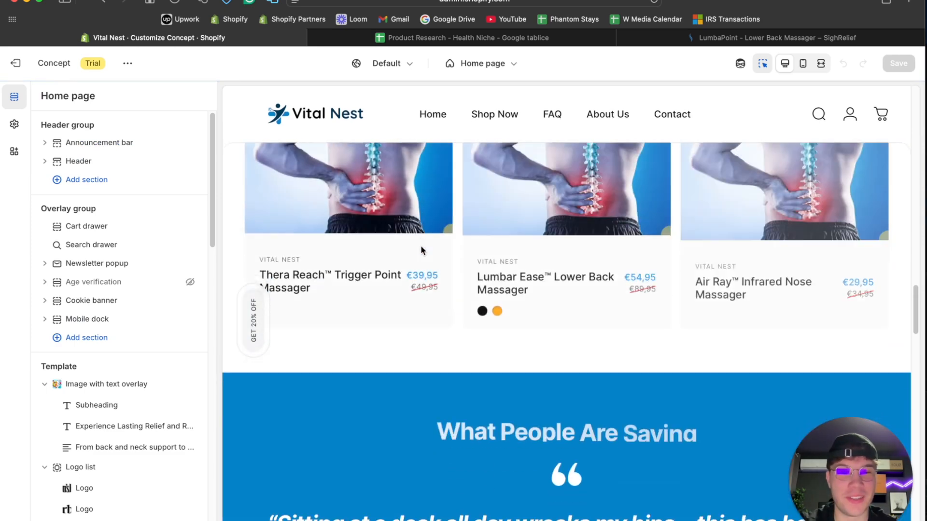
scroll(421, 245, down, 10)
scroll(421, 246, up, 5)
scroll(420, 246, up, 15)
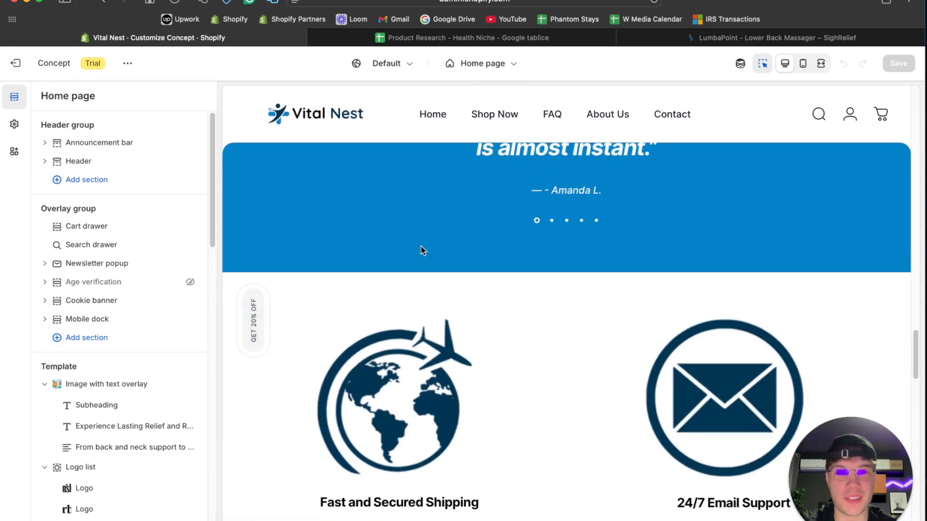
scroll(420, 250, down, 3)
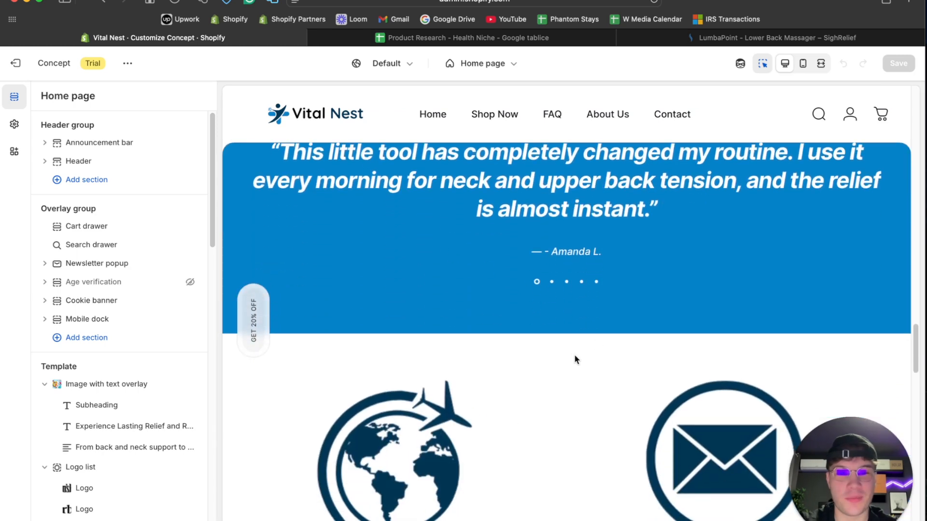
click(568, 334)
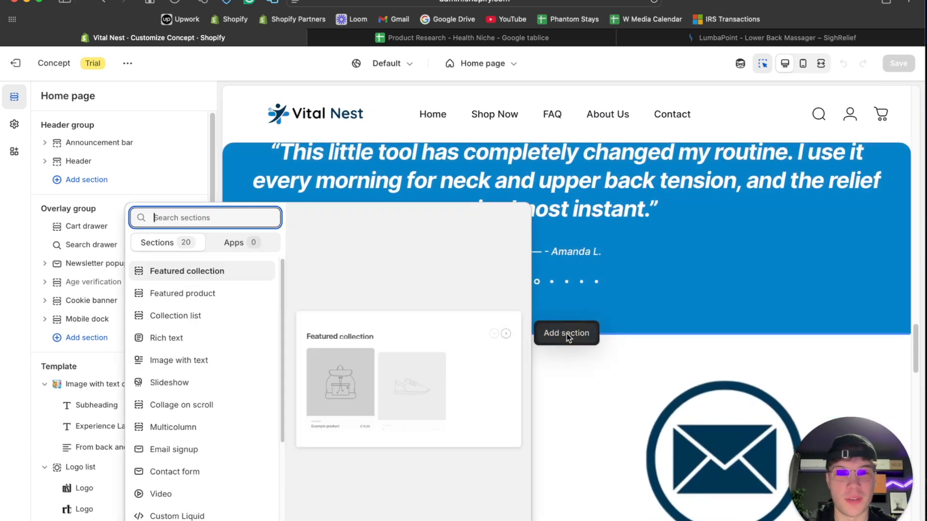
scroll(203, 383, down, 5)
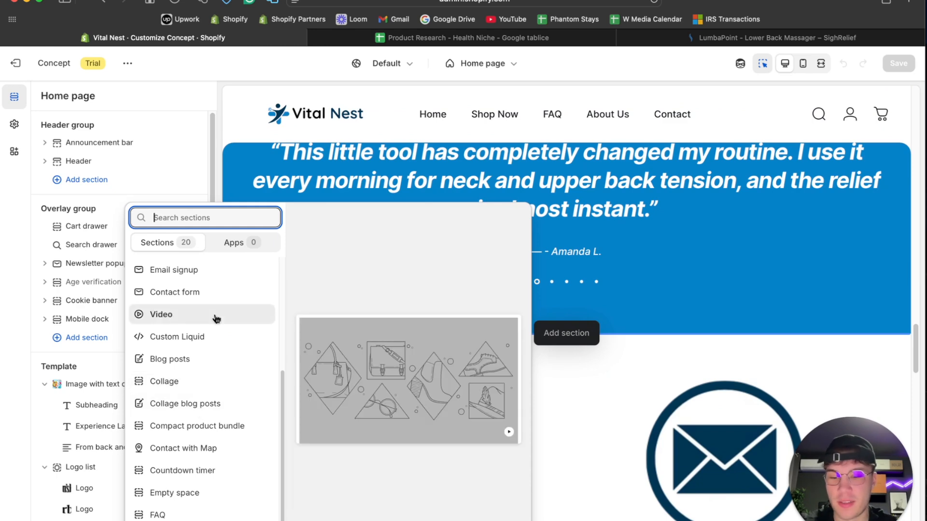
text(scrolling)
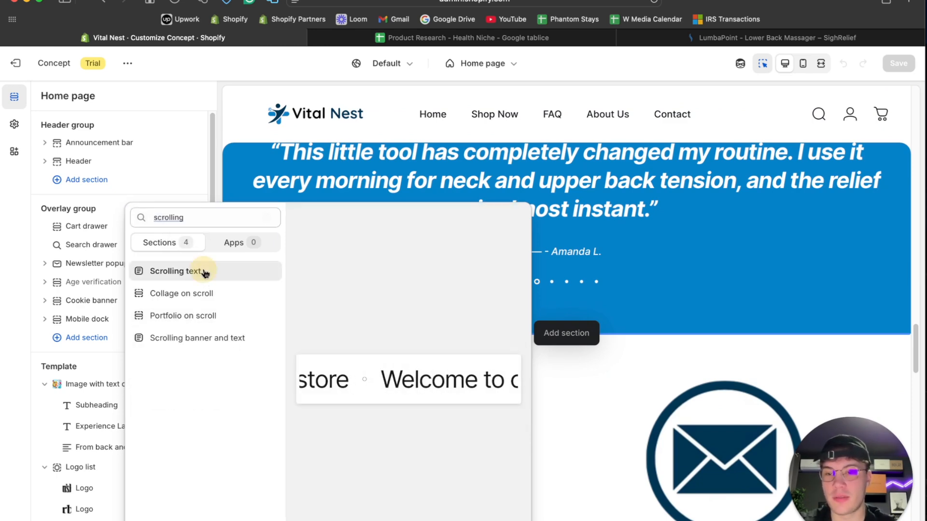
click(204, 271)
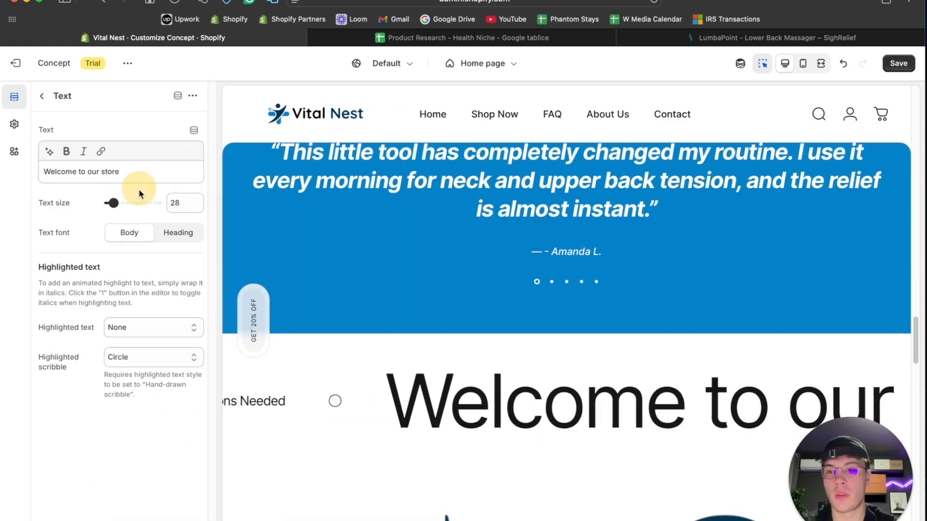
- Copy "Fast, Effective, Long-Lasting Relief" from the ChatGPT answer and use it to replace the "Welcome to our store" scrolling text
click(484, 514)
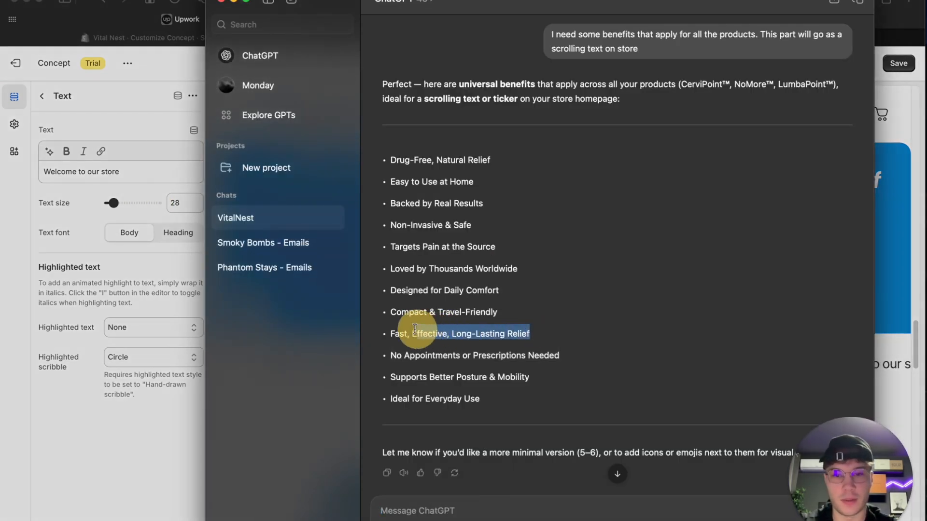
click(101, 165)
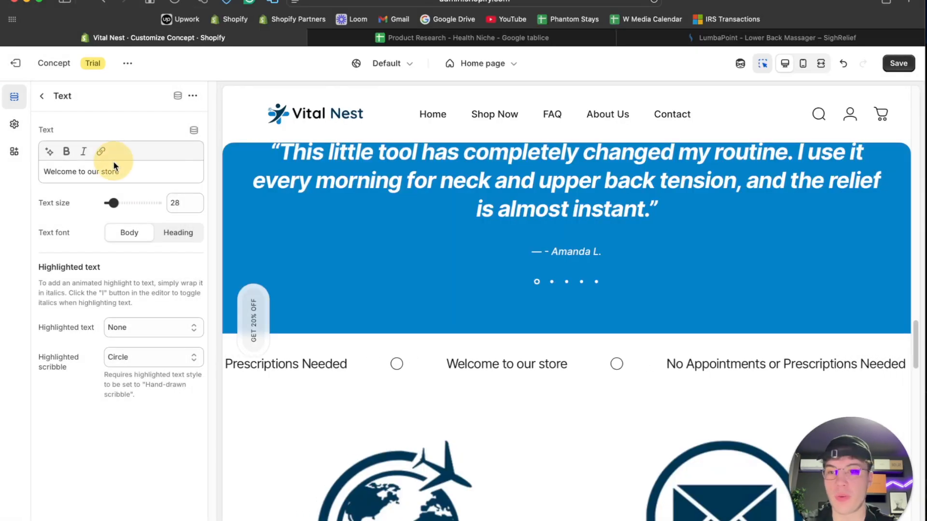
key(super+a)
text(Fast, Effective, Long-Lasting Relief)
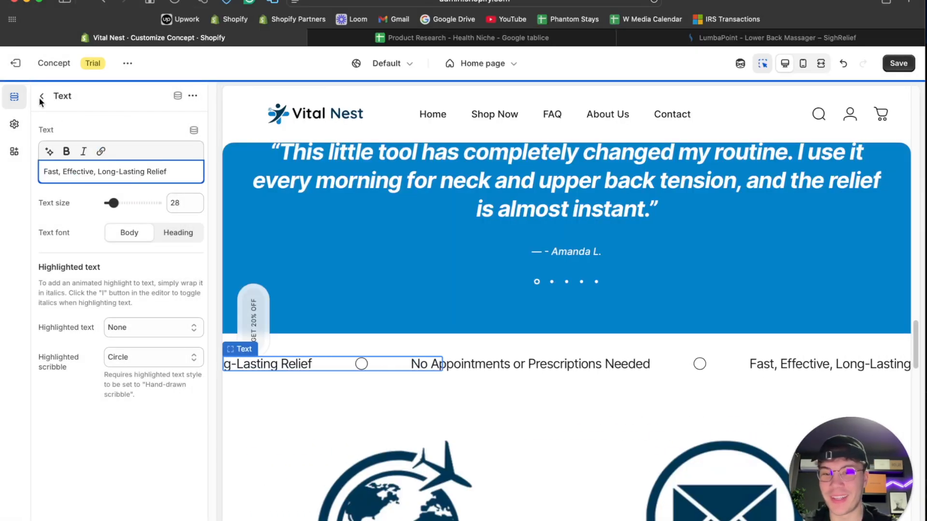
click(41, 96)
- Set the Scrolling text section's speed to 24x
click(92, 294)
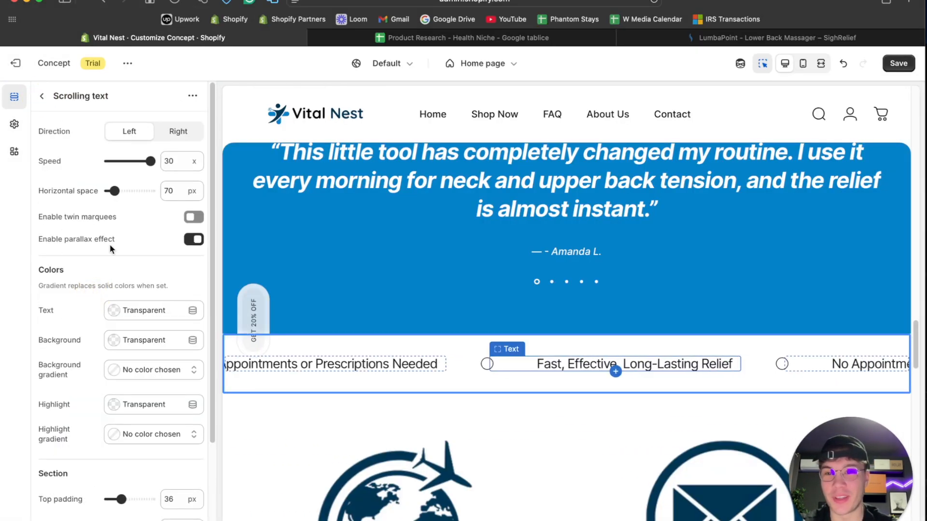
drag(144, 161, 142, 160)
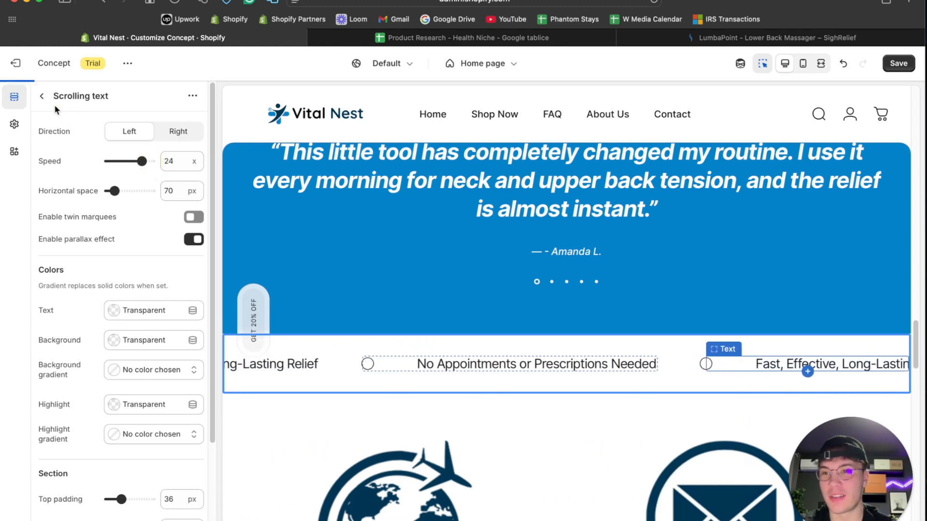
click(42, 96)
- Add a third Text block to the Scrolling text section with "Loved by Thousands Worldwide" from ChatGPT, at text size 28 px
click(478, 514)
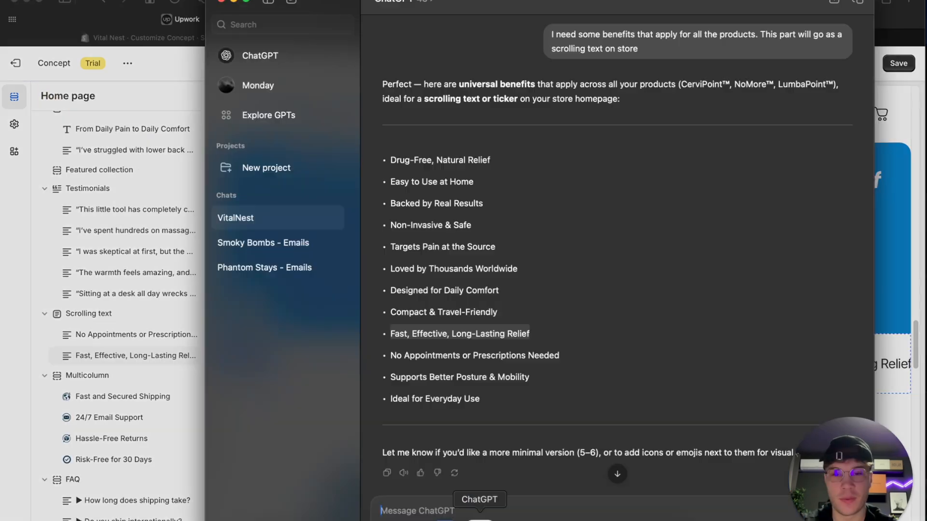
drag(517, 268, 393, 268)
click(22, 259)
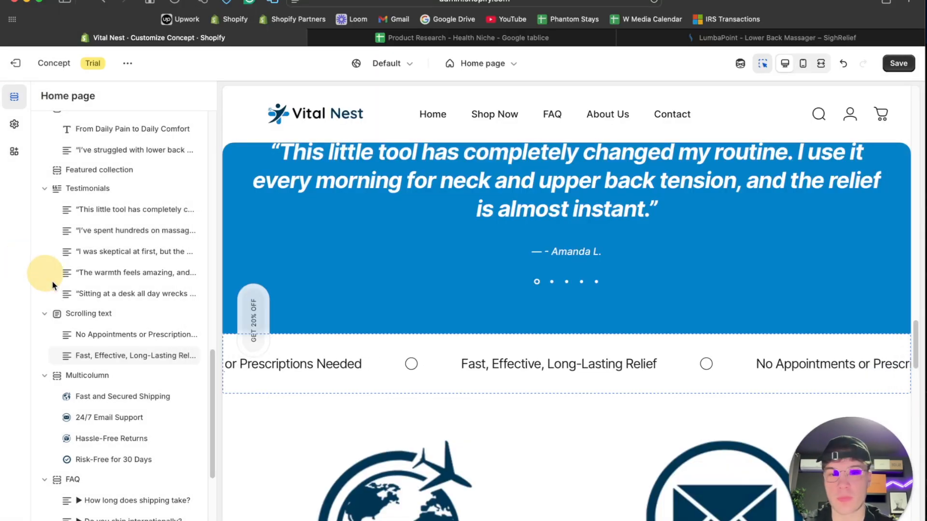
click(128, 363)
click(238, 425)
click(145, 171)
key(ctrl+a)
text(Loved by Thousands Worldwide)
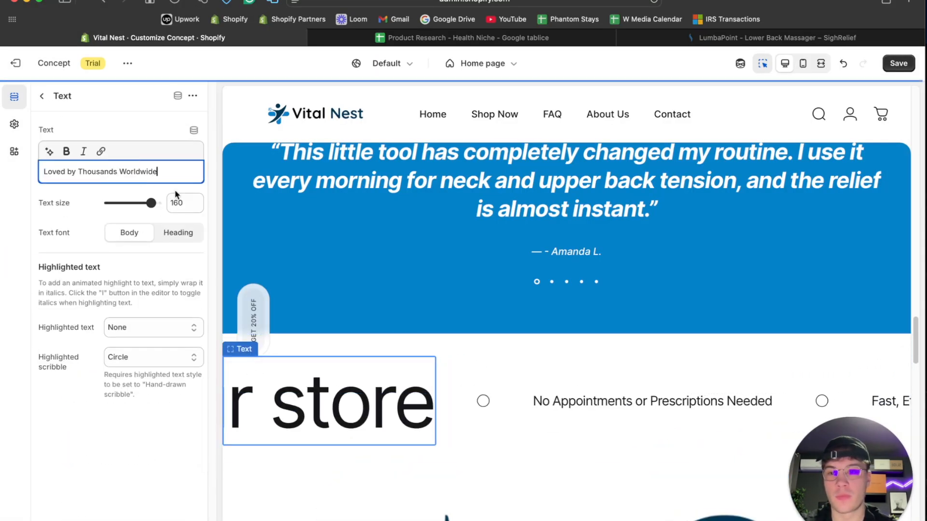
double_click(183, 203)
text(28)
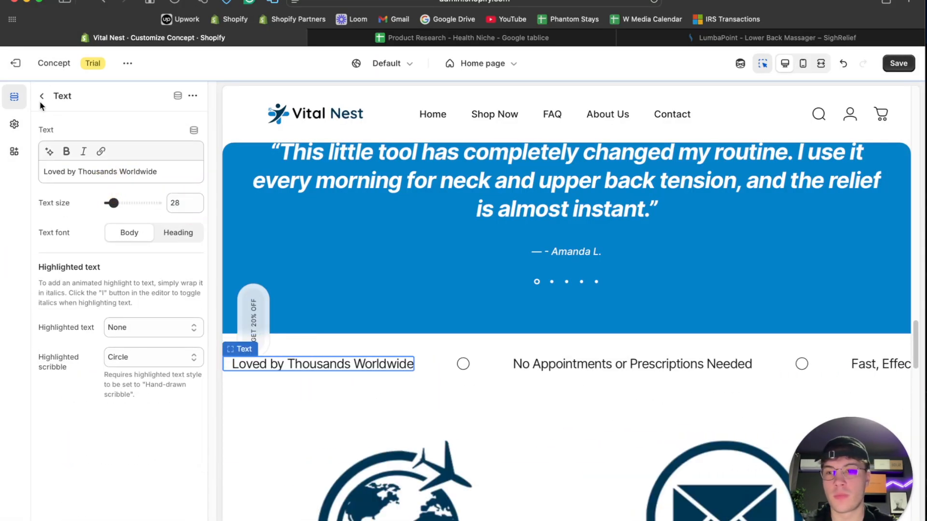
click(42, 97)
- Add a fourth Text block to the Scrolling text section with "Drug-Free, Natural Relief" from ChatGPT, at text size 28 px
click(480, 512)
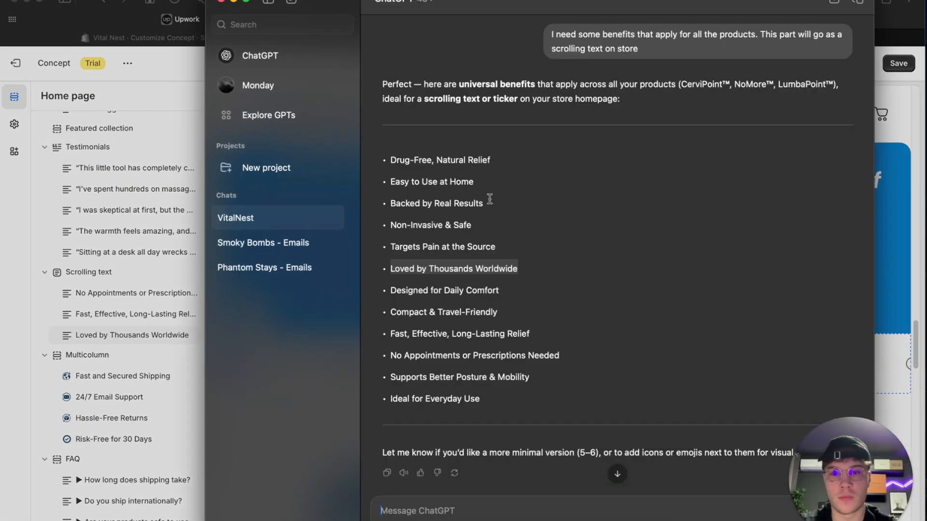
drag(502, 161, 387, 161)
key(ctrl+c)
click(127, 334)
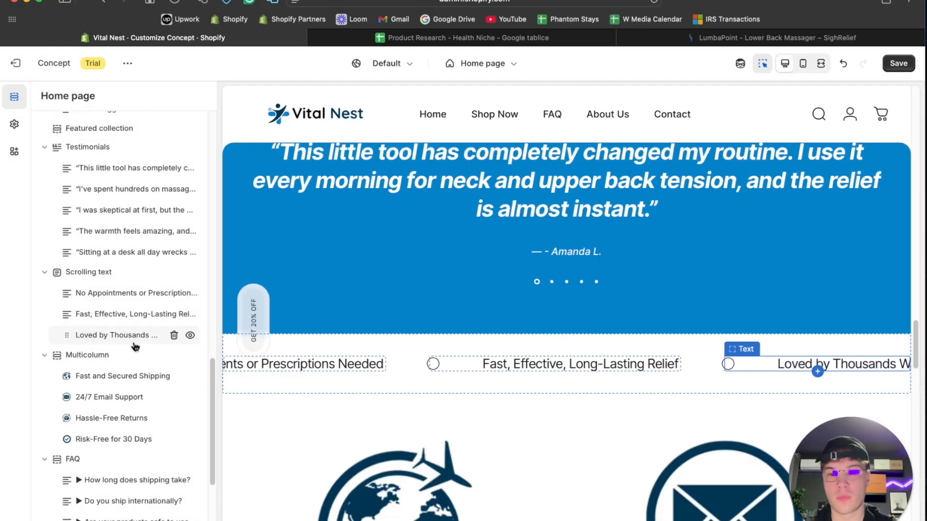
click(131, 346)
click(289, 407)
triple_click(126, 173)
key(ctrl+v)
double_click(181, 203)
text(28)
click(42, 96)
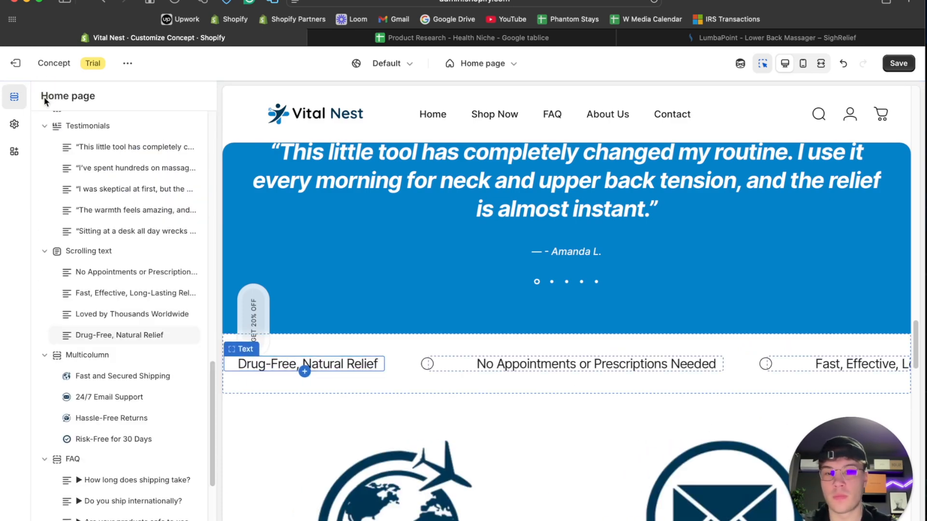
- Copy the background color code #003554 from the Email signup section
scroll(304, 395, down, 15)
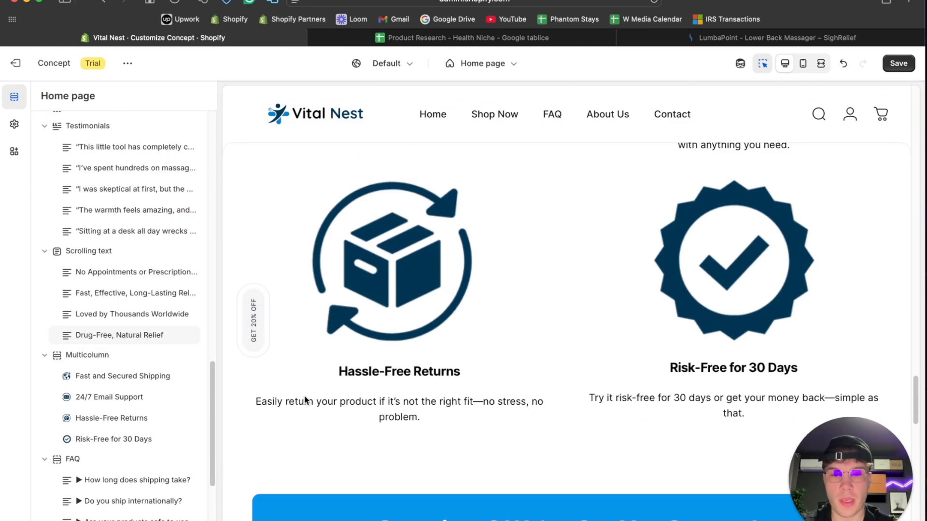
scroll(305, 400, down, 5)
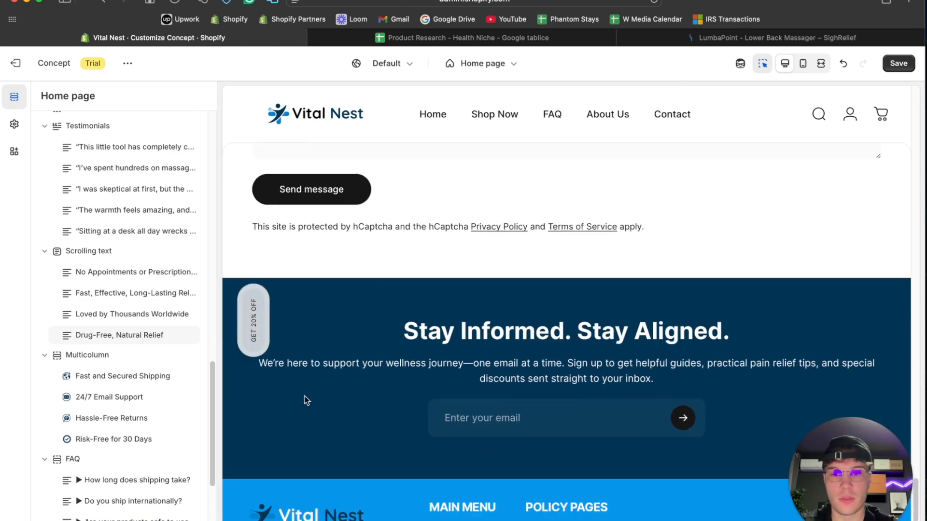
click(314, 300)
click(148, 351)
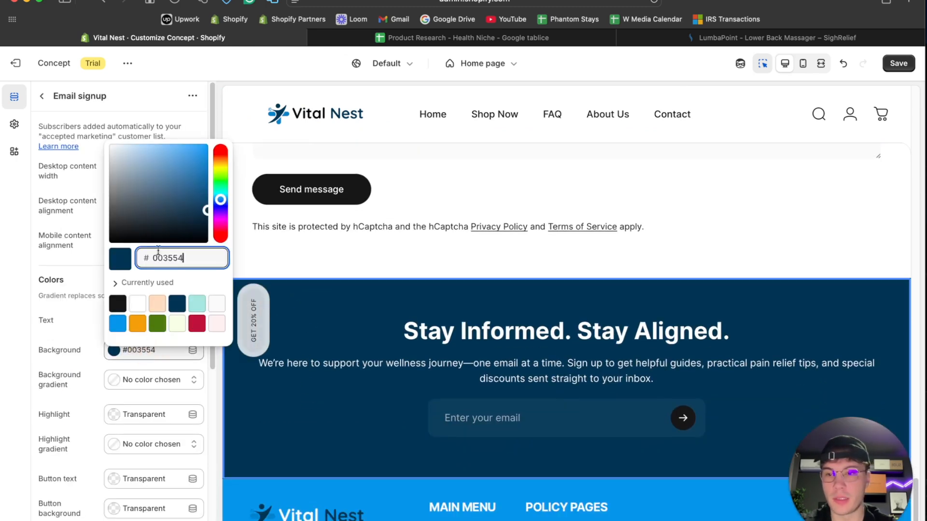
click(20, 271)
scroll(456, 248, up, 10)
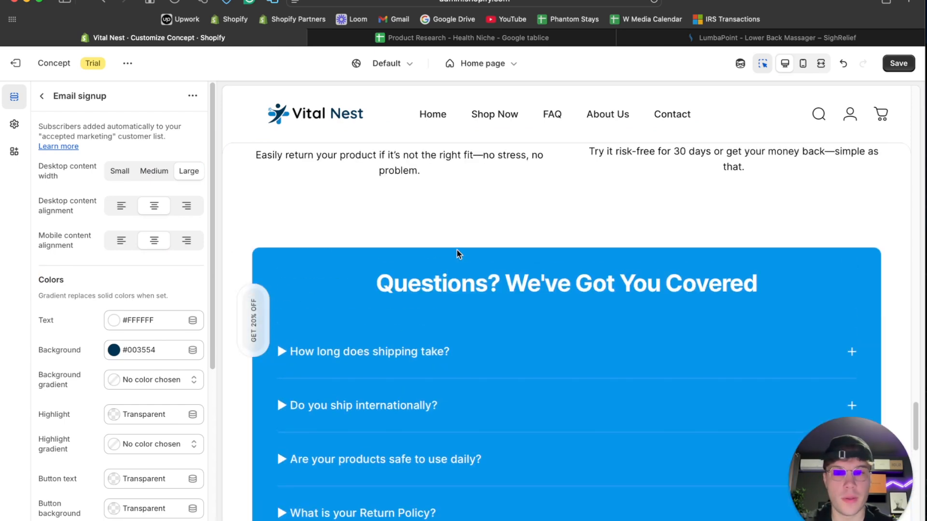
- Set the Scrolling text section's background color to the copied #003554
scroll(457, 250, up, 5)
scroll(381, 346, down, 1)
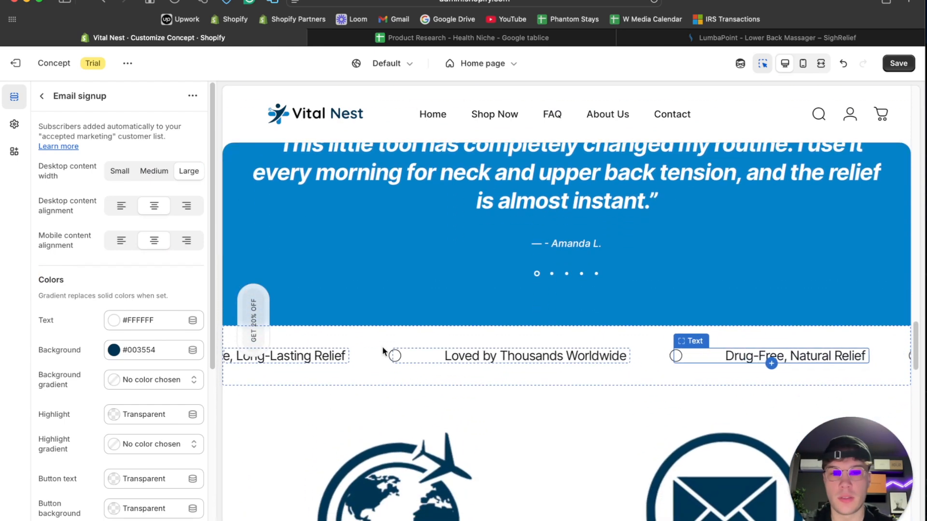
click(378, 342)
click(130, 344)
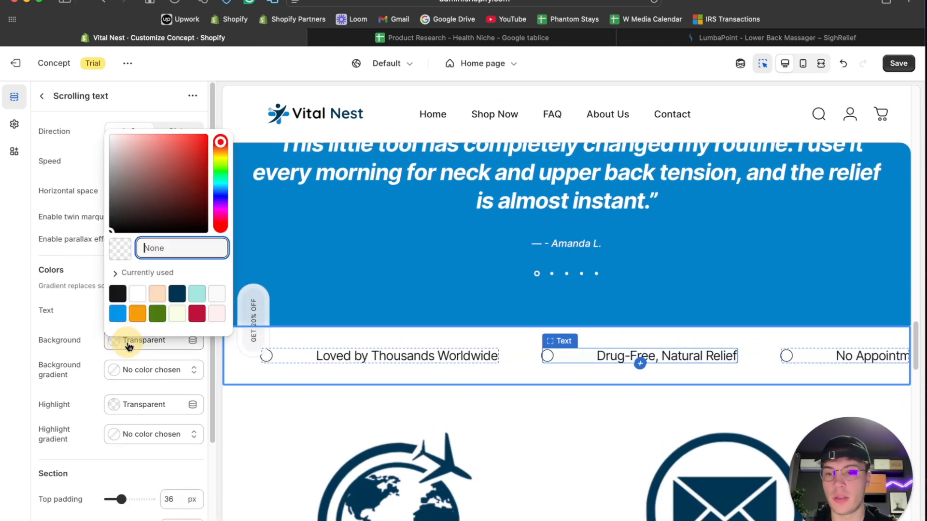
text(003554)
key(Return)
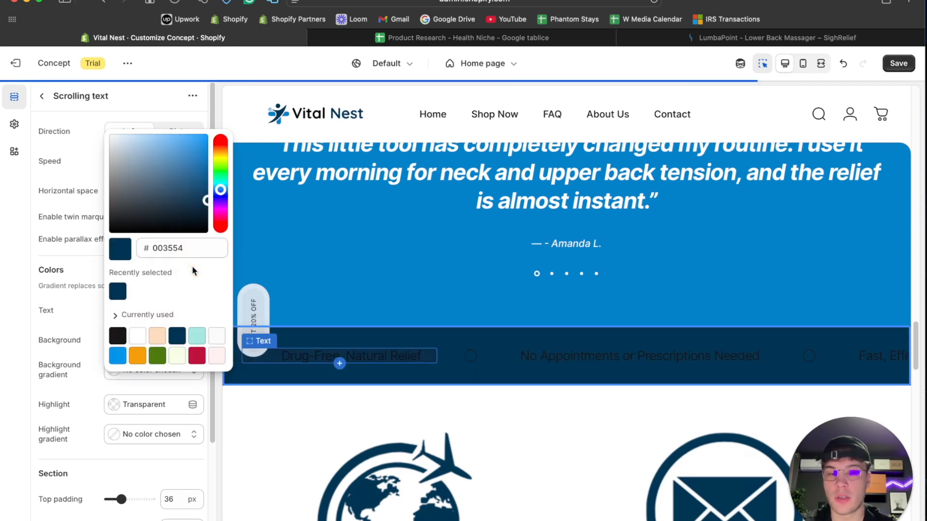
- Set the Scrolling text section's text color to white, #FFFFFF
click(76, 270)
click(116, 310)
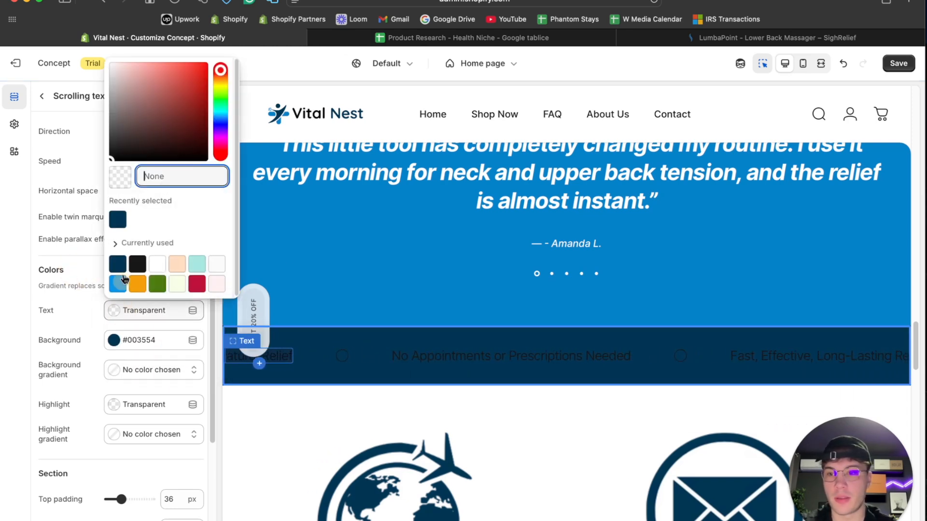
drag(124, 95, 79, 27)
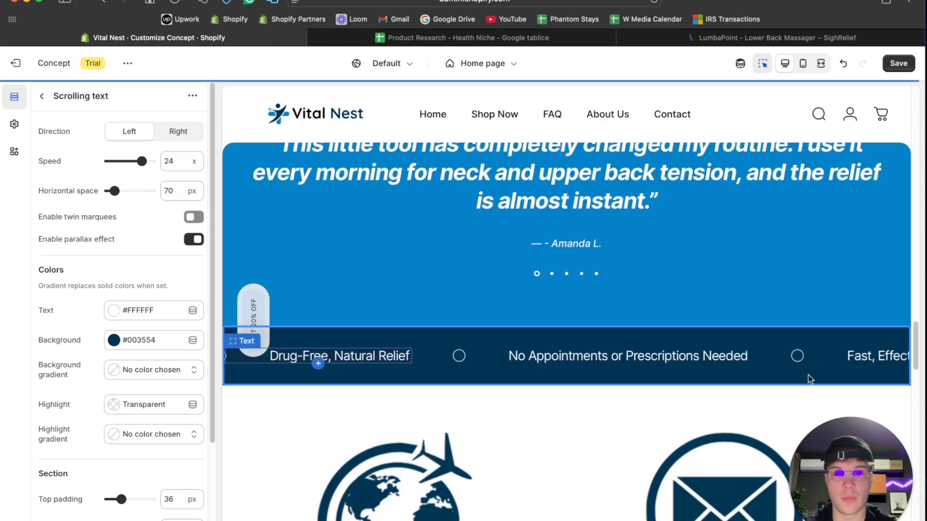
- Try the Basic underline and Sketch underline highlighted scribble styles on the "No Appointments or Prescriptions Needed" text block, then restore Circle
scroll(161, 416, down, 5)
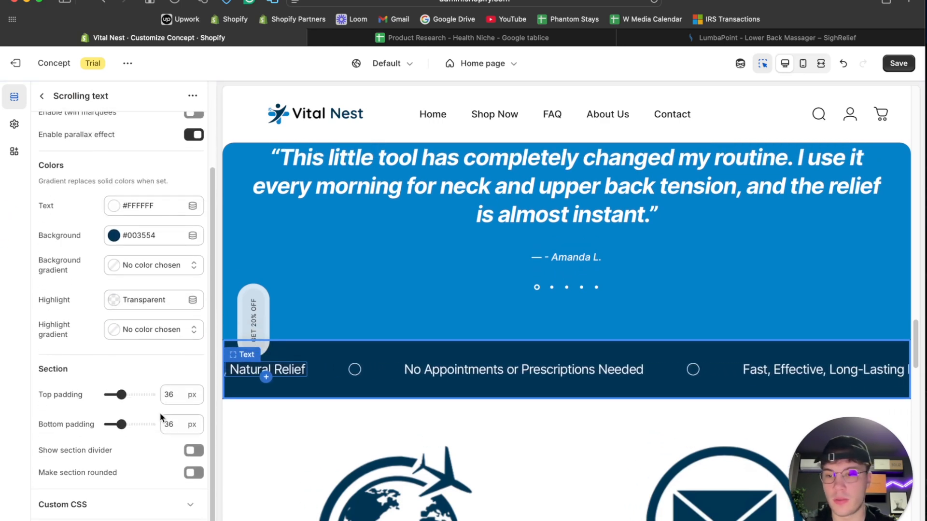
click(306, 350)
scroll(196, 335, up, 3)
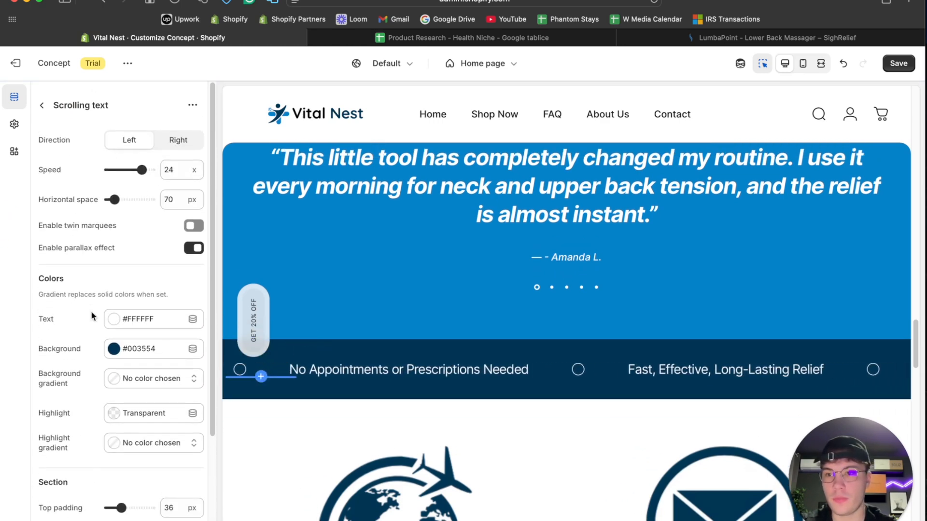
click(43, 97)
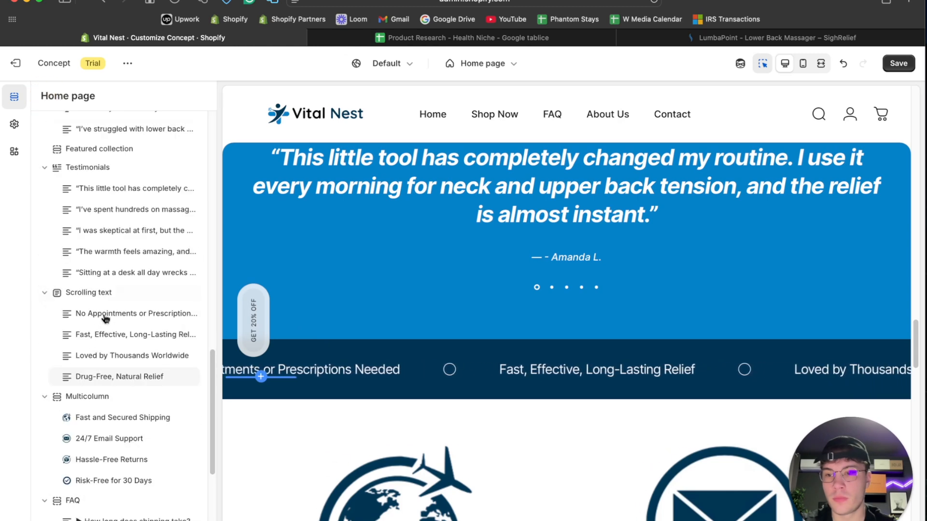
click(102, 315)
click(127, 357)
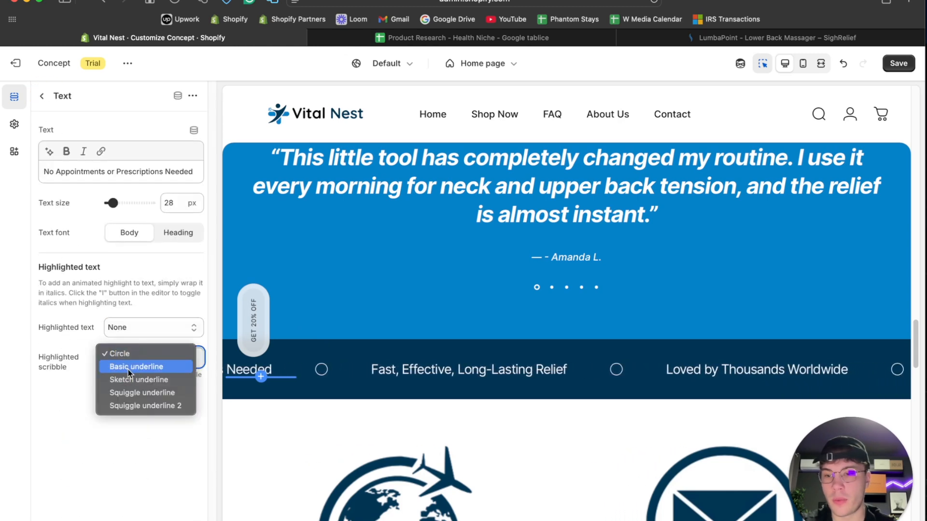
click(128, 288)
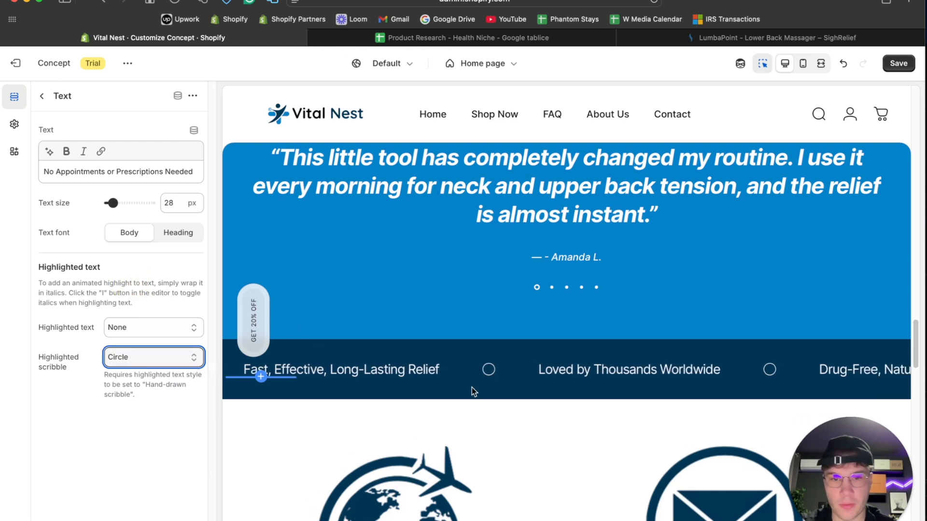
click(115, 362)
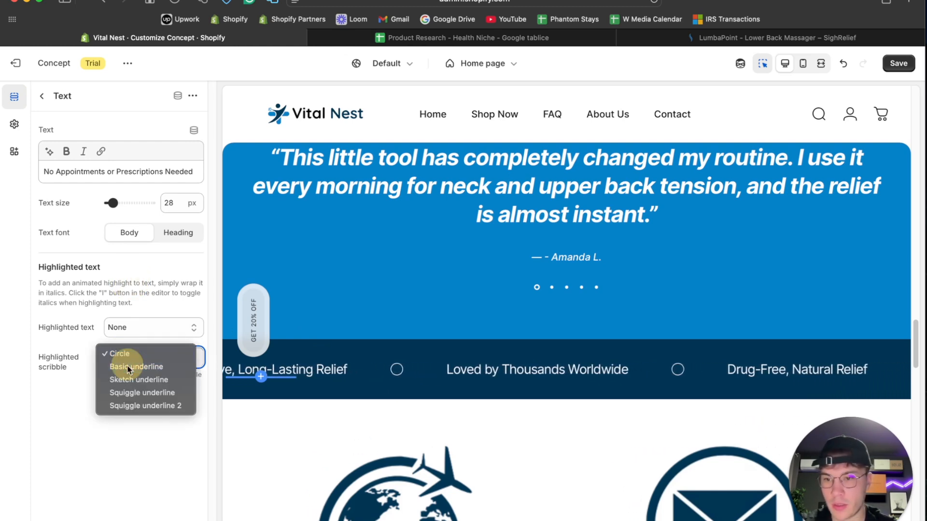
click(127, 367)
click(129, 359)
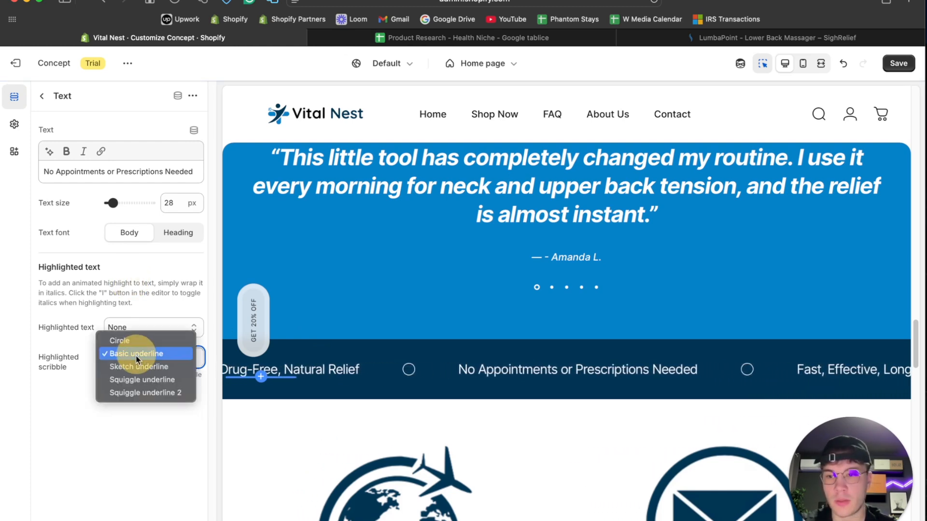
click(142, 361)
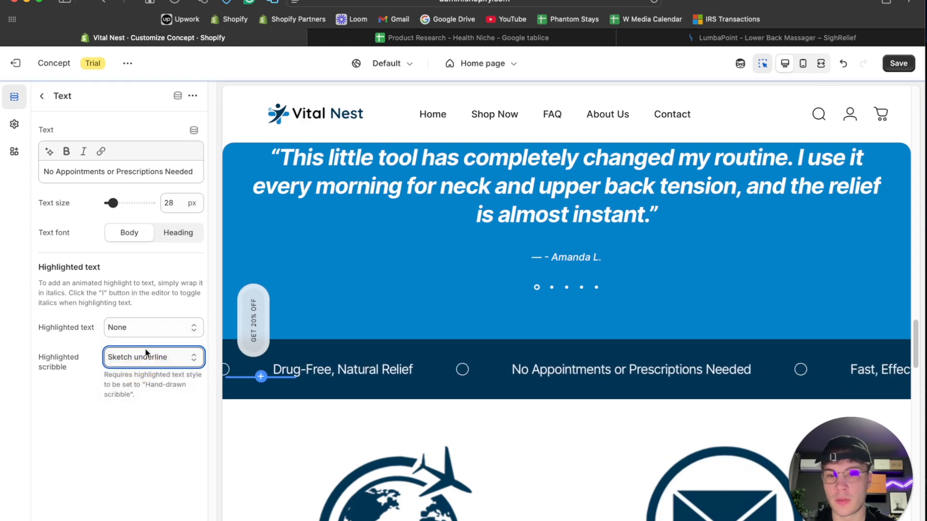
click(142, 357)
click(141, 327)
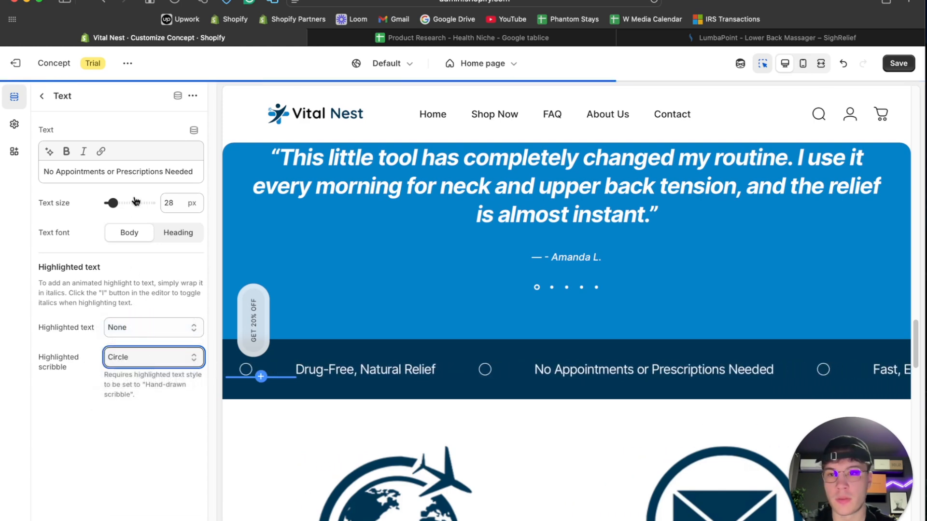
click(41, 96)
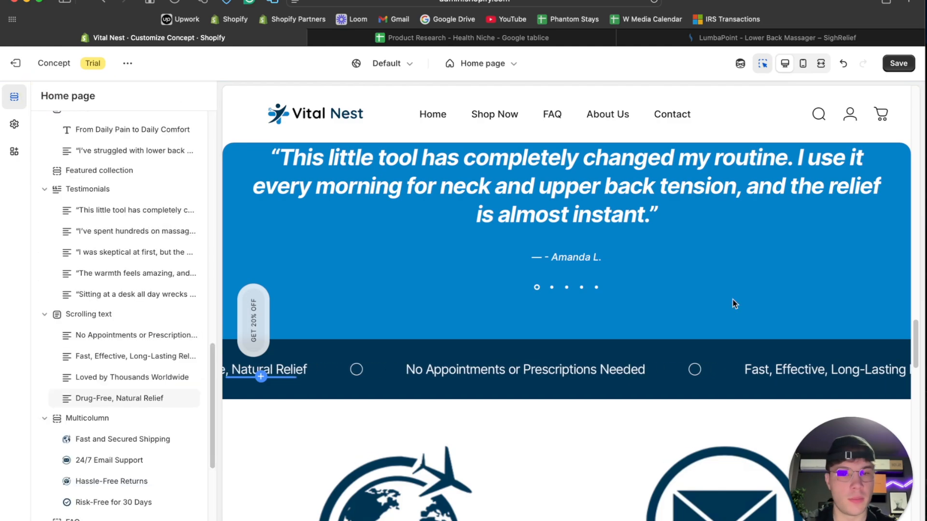
- Preview the home page at full width and examine its sections from the hero banner down to the contact form
scroll(739, 290, up, 3)
click(822, 63)
scroll(632, 263, up, 15)
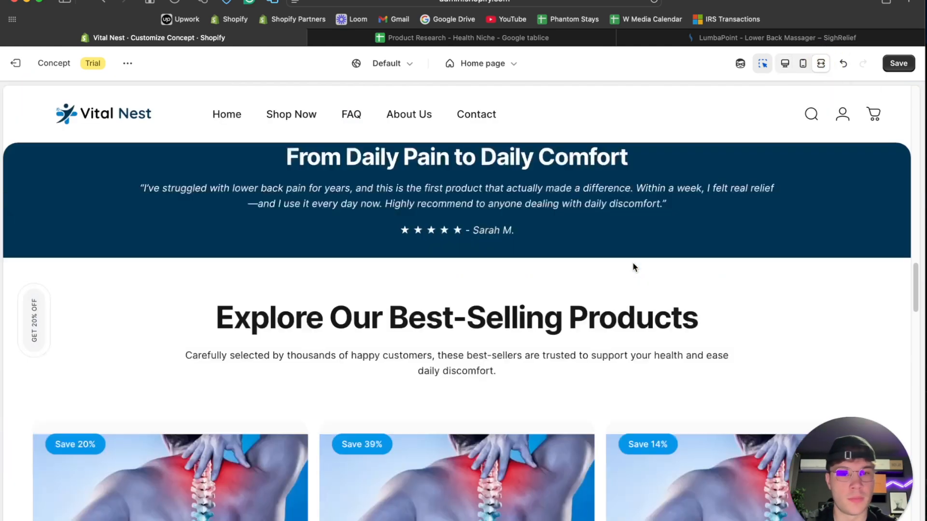
scroll(632, 262, up, 5)
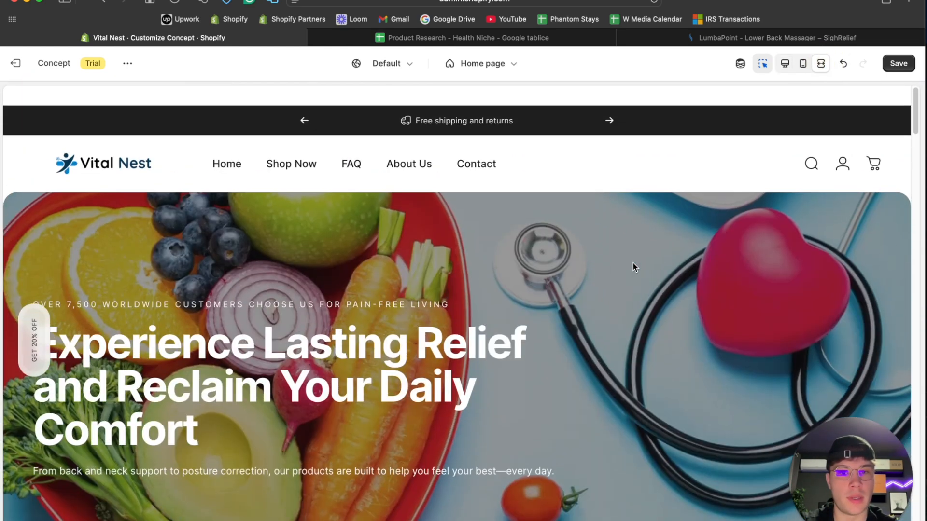
scroll(633, 263, down, 15)
scroll(633, 263, down, 10)
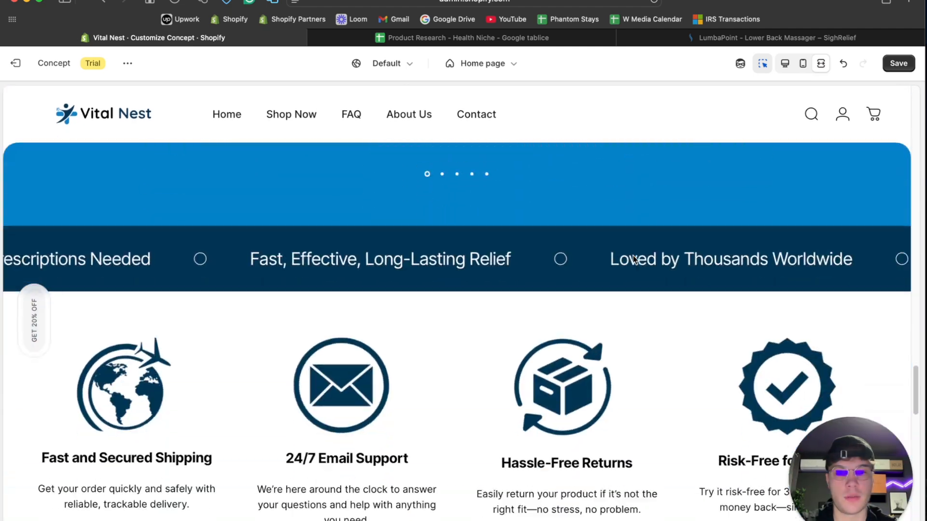
scroll(631, 217, down, 8)
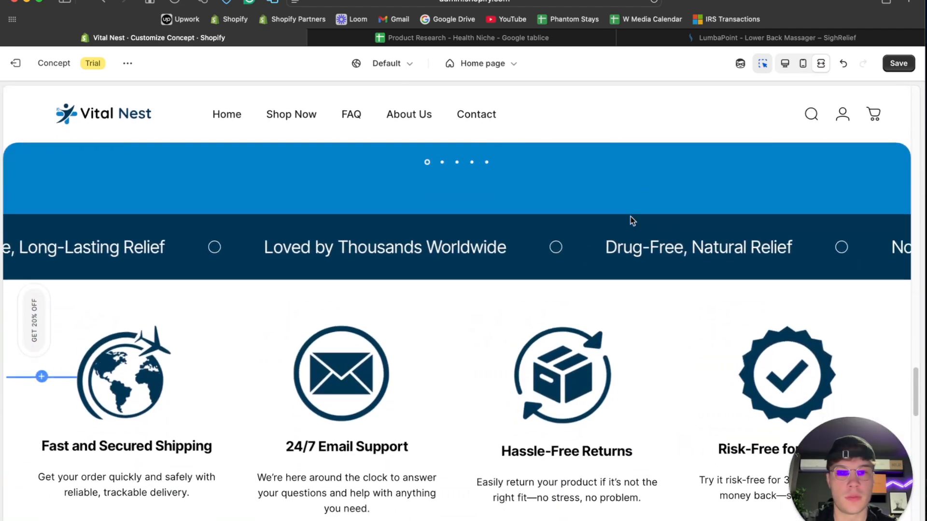
scroll(630, 220, down, 10)
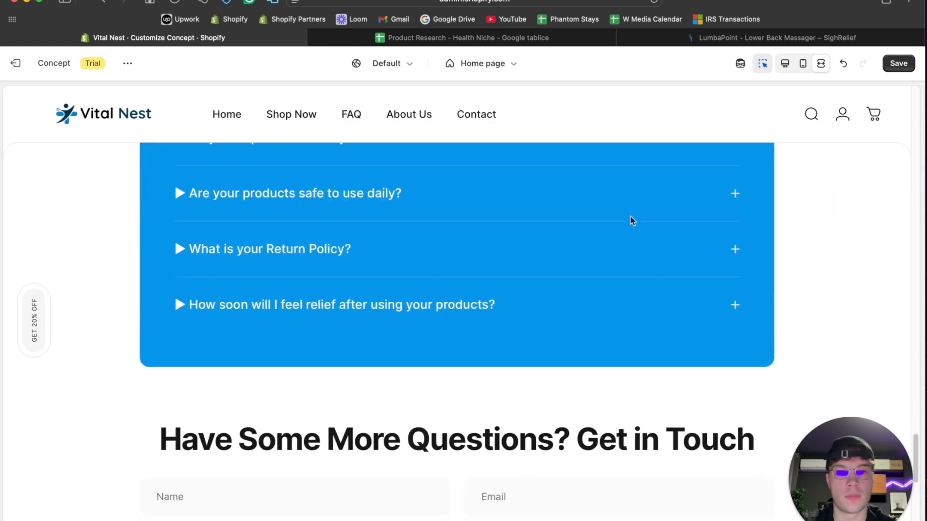
scroll(630, 220, down, 3)
scroll(631, 220, up, 12)
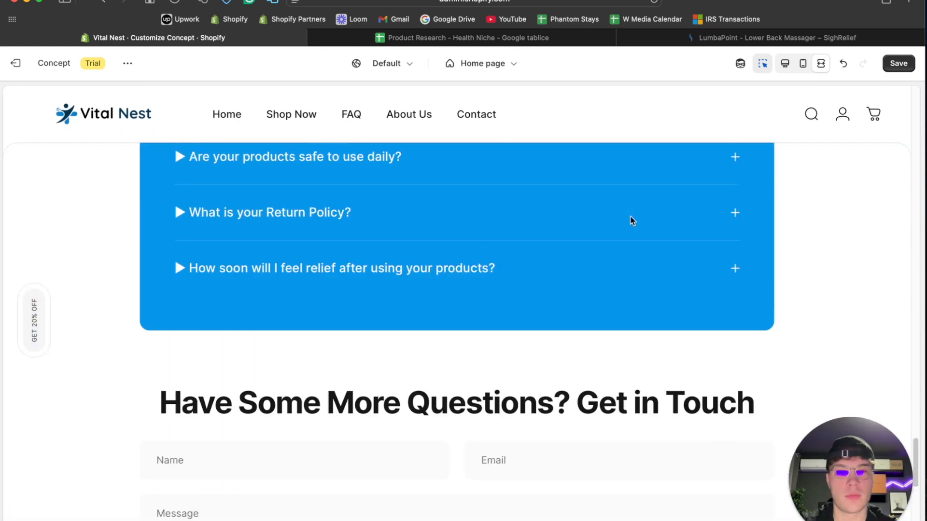
scroll(631, 220, down, 6)
scroll(631, 218, down, 2)
scroll(630, 217, up, 10)
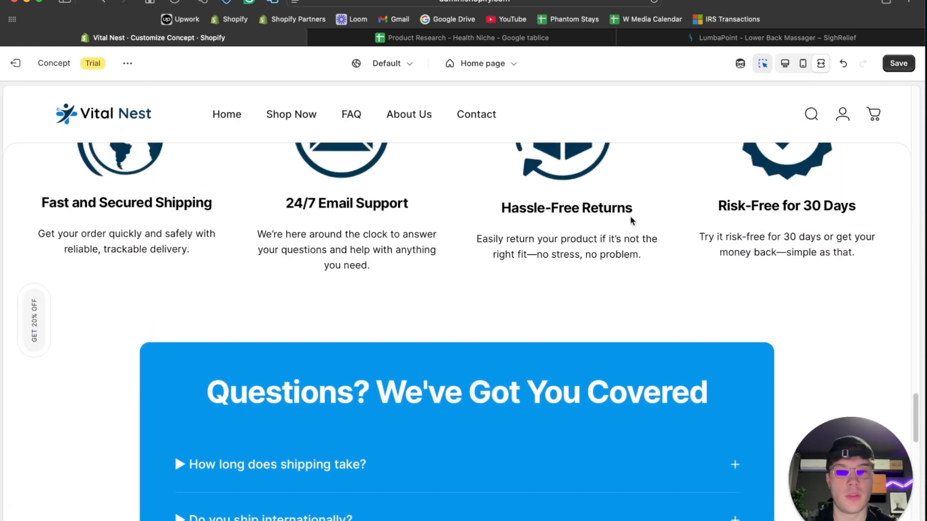
scroll(582, 268, down, 9)
scroll(582, 268, up, 5)
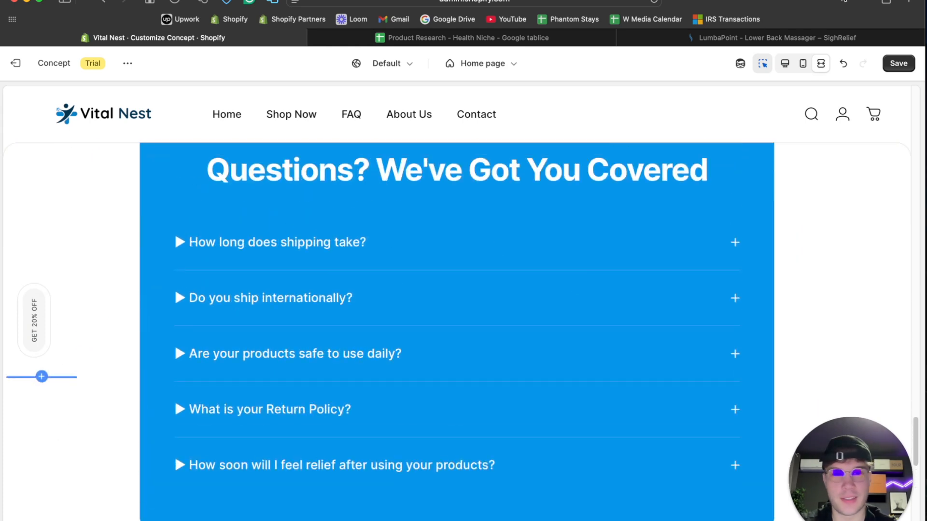
- Return to the desktop view and set the FAQ section's style to With border
click(785, 64)
scroll(471, 245, up, 3)
click(264, 275)
click(172, 136)
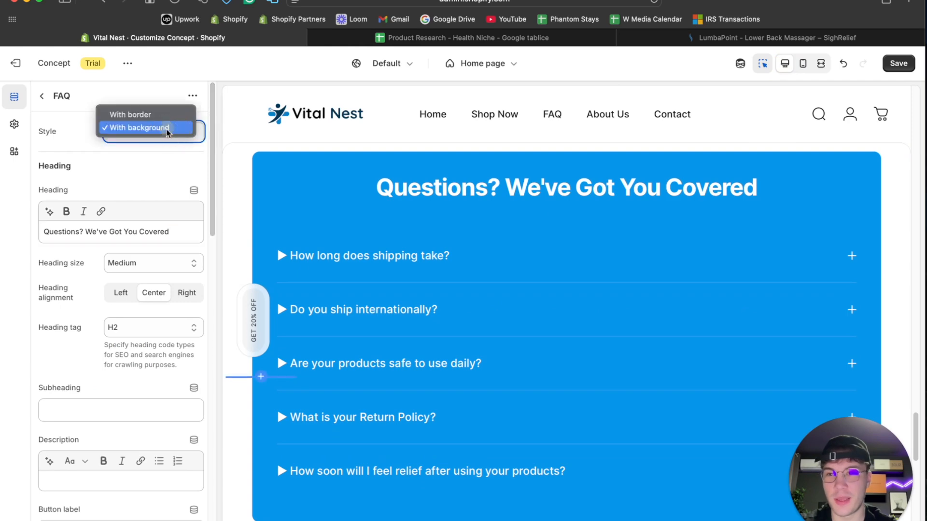
click(158, 116)
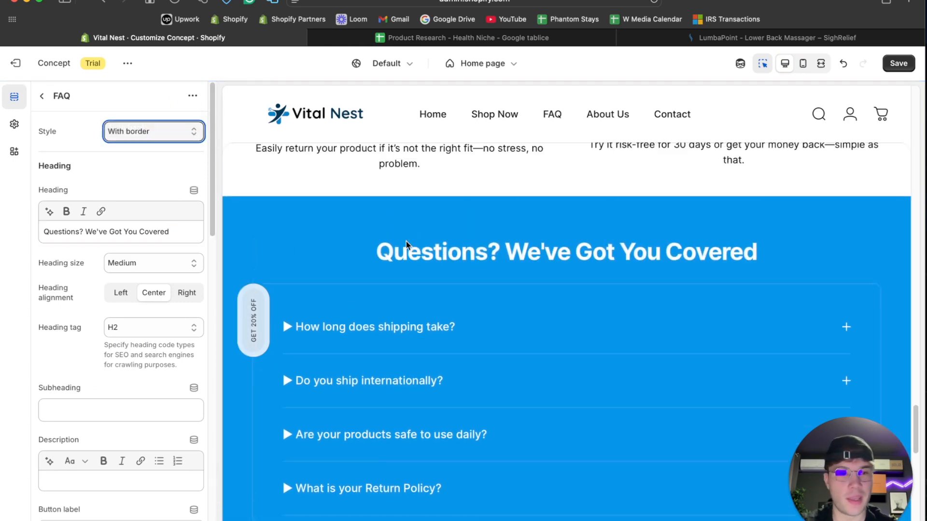
- Preview the page at full width and examine how the FAQ section fits with the sections around it
click(821, 62)
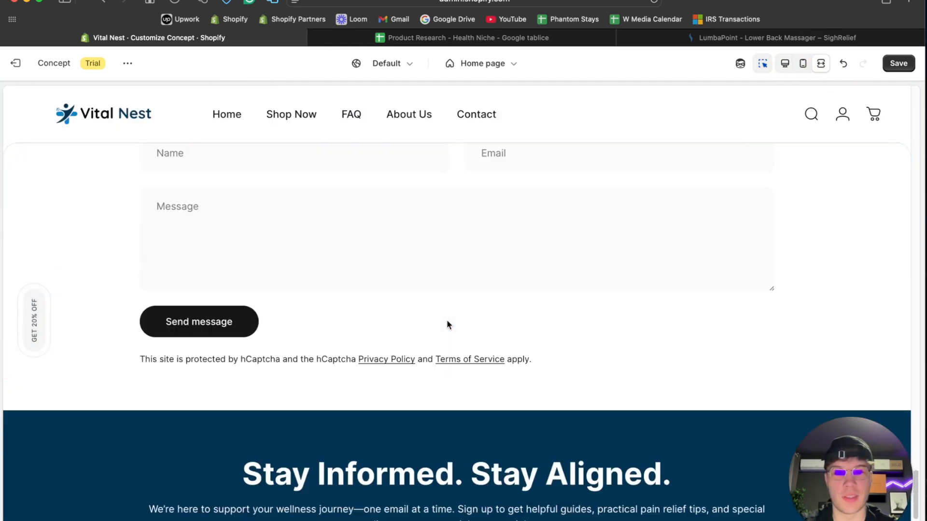
scroll(447, 325, down, 10)
scroll(447, 325, up, 4)
scroll(448, 324, up, 12)
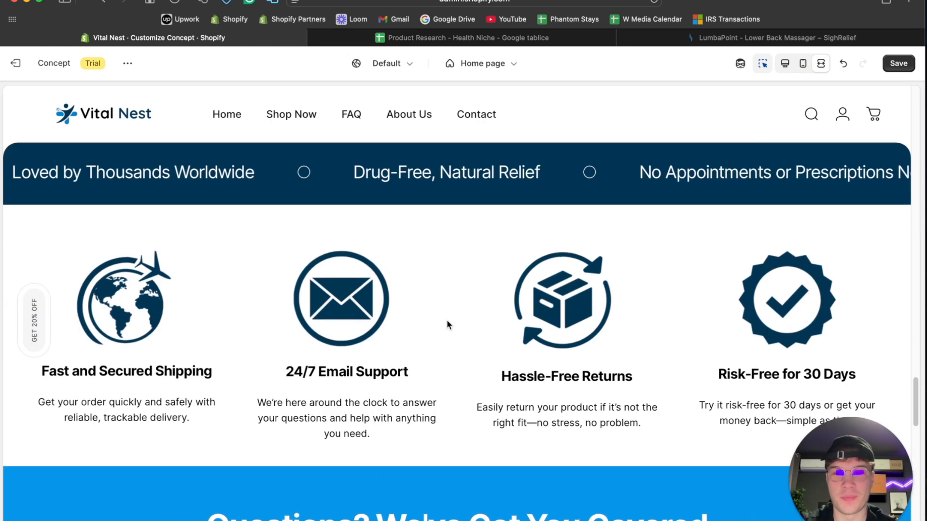
scroll(446, 324, down, 2)
scroll(447, 324, up, 2)
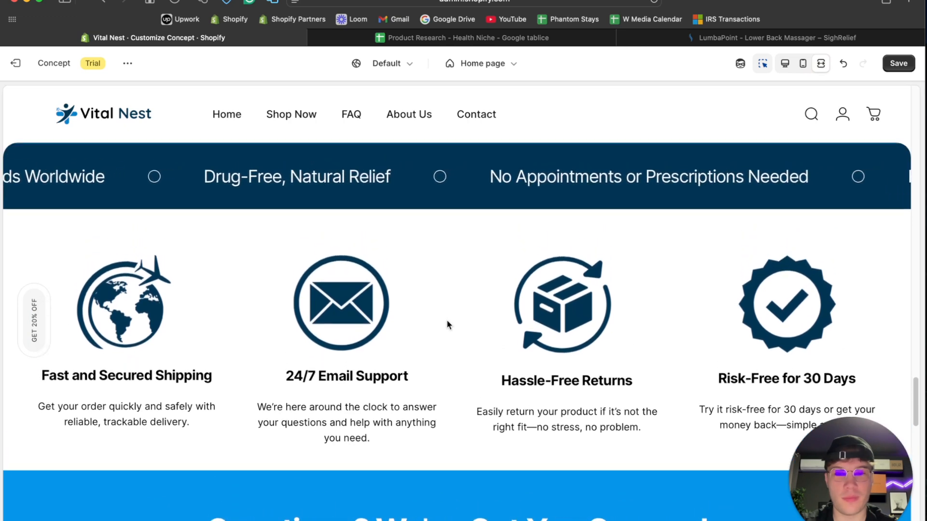
scroll(410, 439, down, 3)
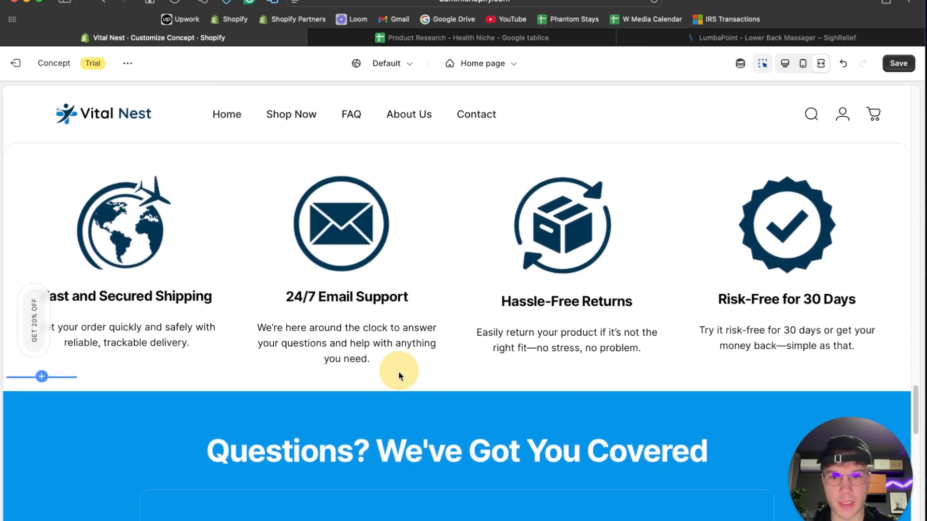
- Try a bottom padding of 52 px on the Multicolumn section and preview its spacing above the FAQ section at full width
click(785, 64)
scroll(290, 230, up, 6)
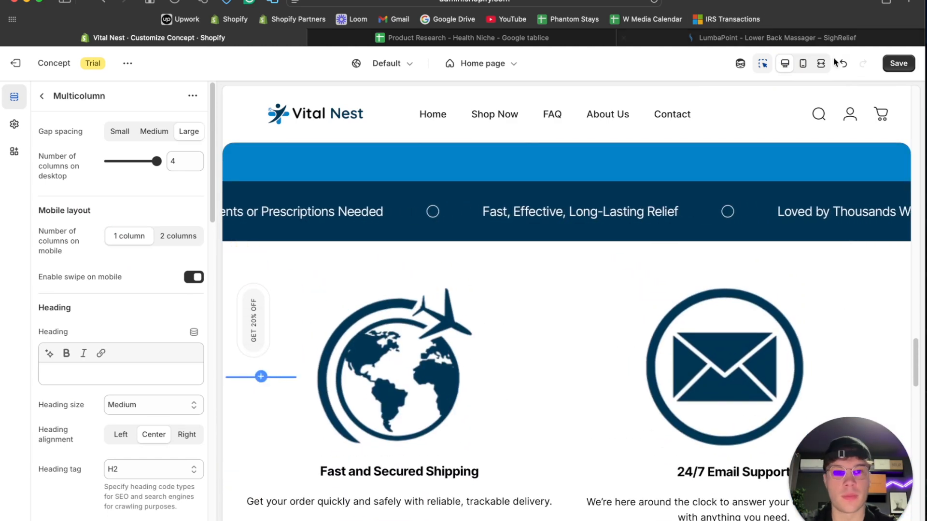
scroll(95, 410, down, 12)
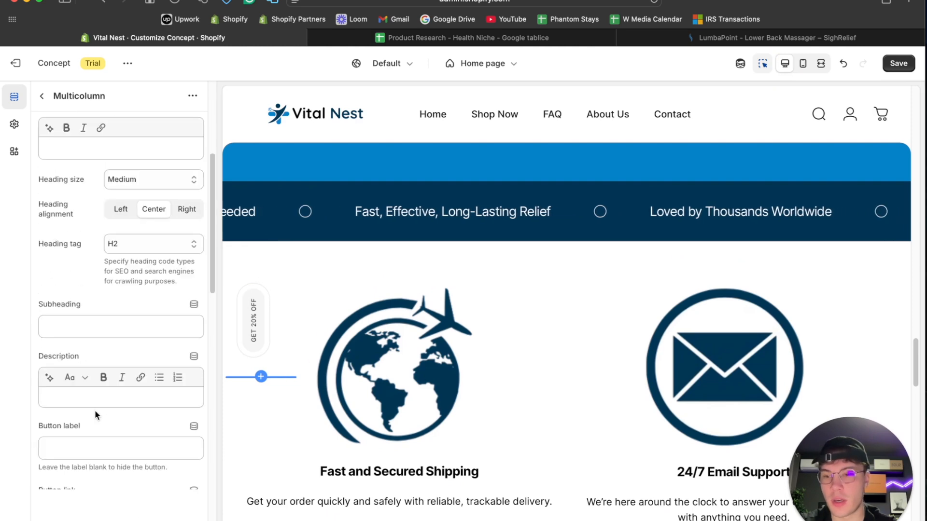
drag(120, 372, 129, 370)
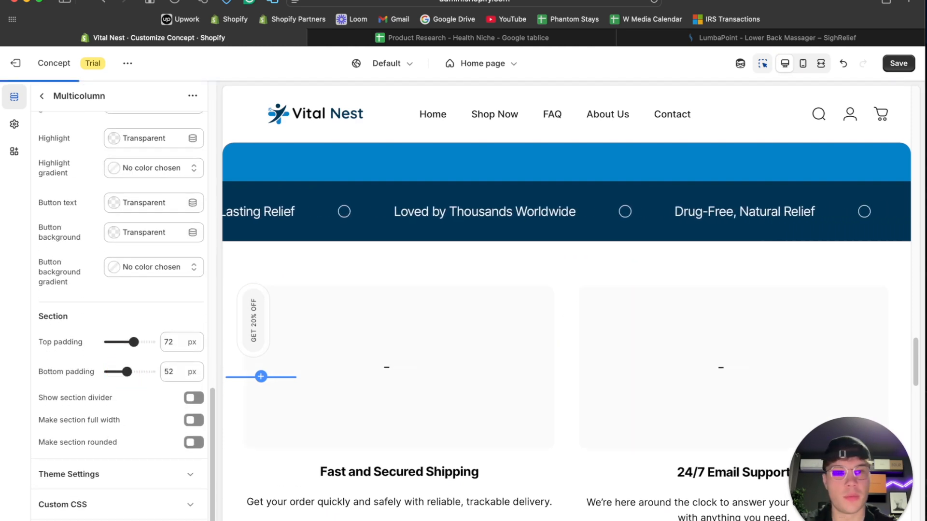
click(821, 63)
scroll(404, 302, down, 10)
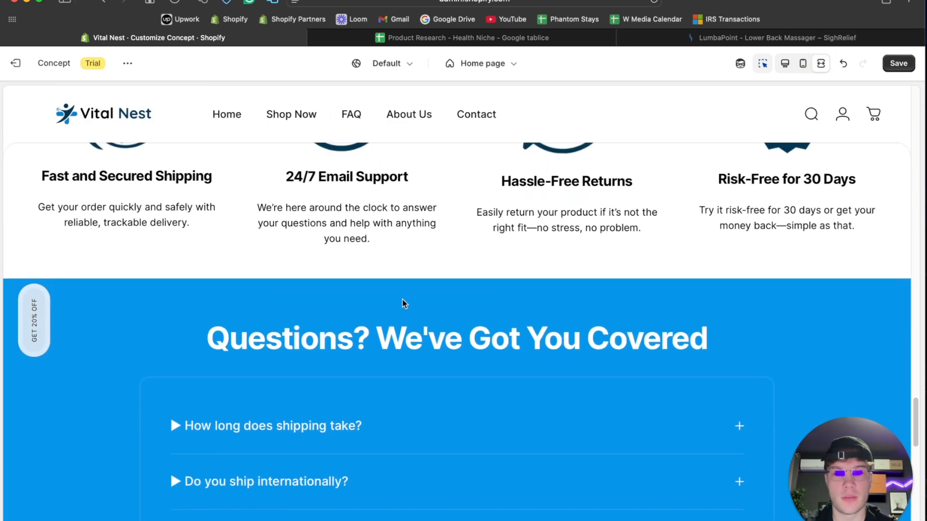
scroll(402, 300, up, 3)
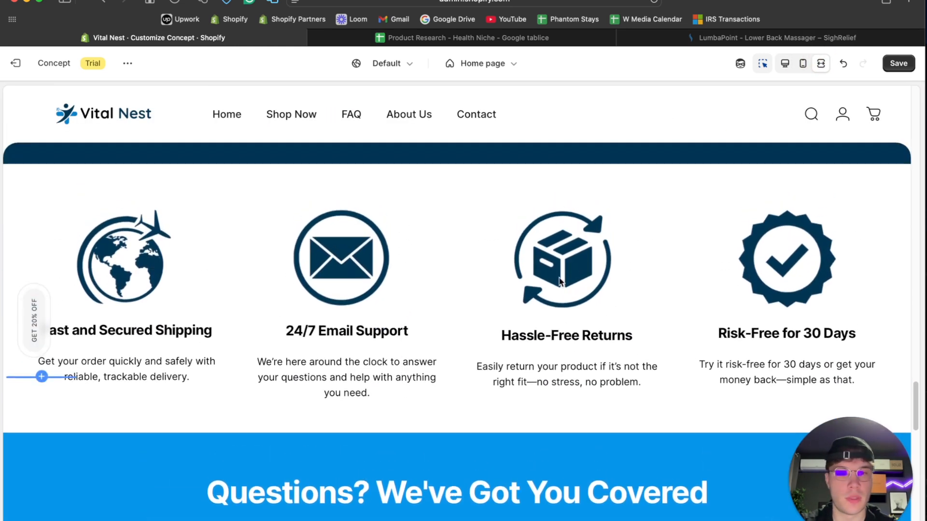
- Return to the desktop view and set the Multicolumn section's bottom padding to 56 px
click(784, 63)
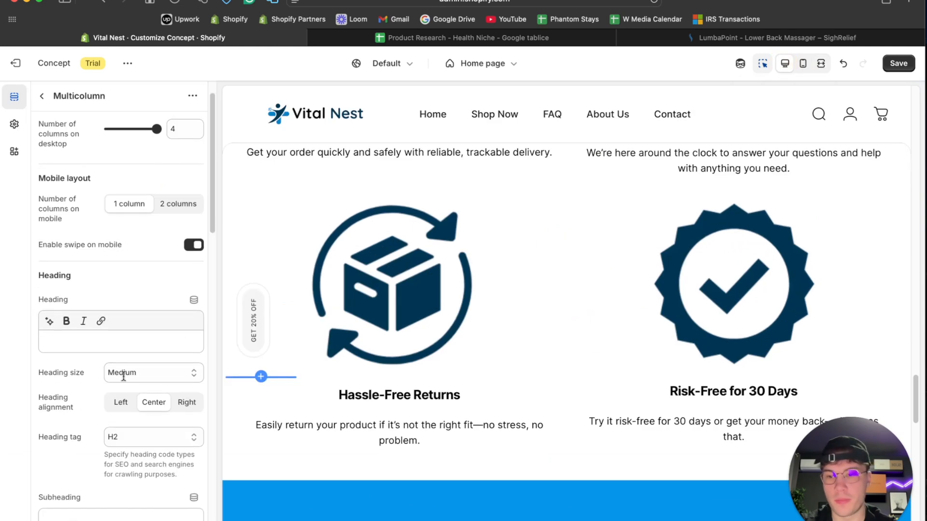
scroll(124, 376, down, 15)
scroll(95, 452, up, 1)
click(125, 371)
drag(124, 371, 128, 371)
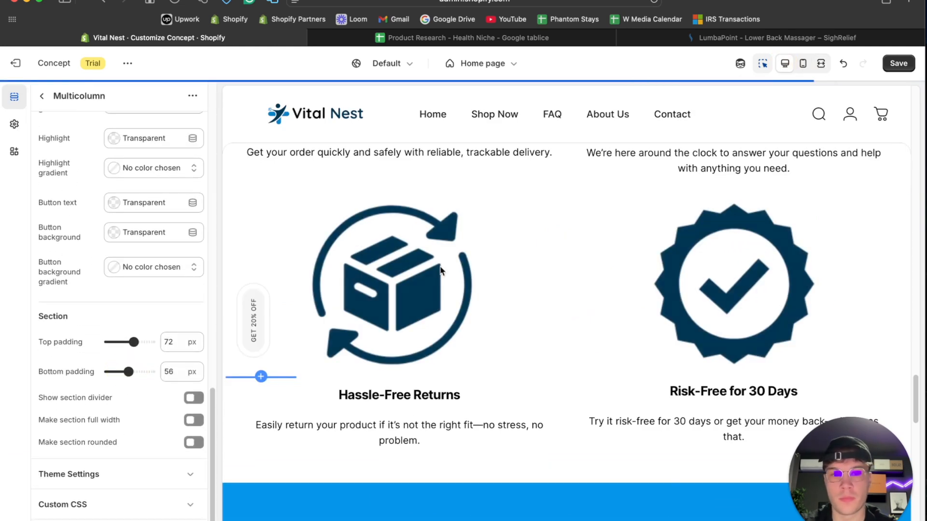
- Preview the home page at full width and examine the spacing and colors of the sections between the hero banner and the FAQ
click(815, 63)
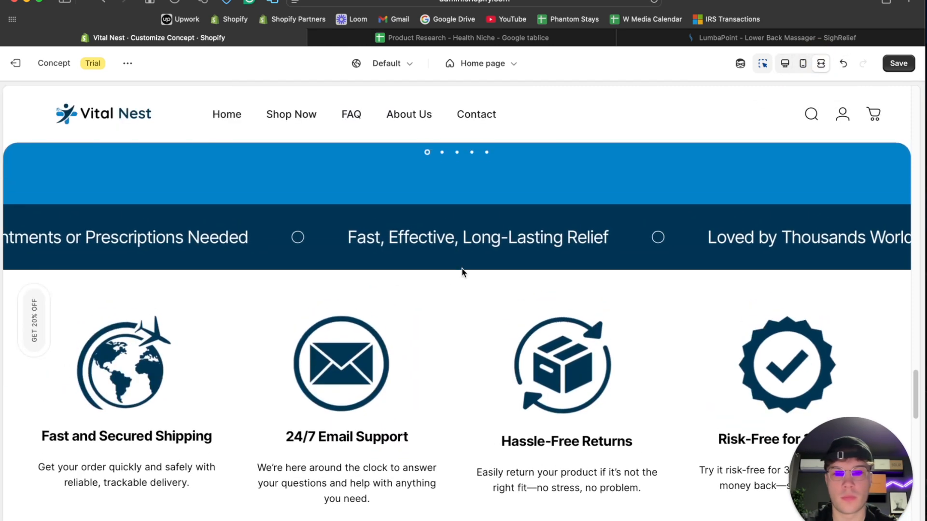
scroll(462, 271, down, 3)
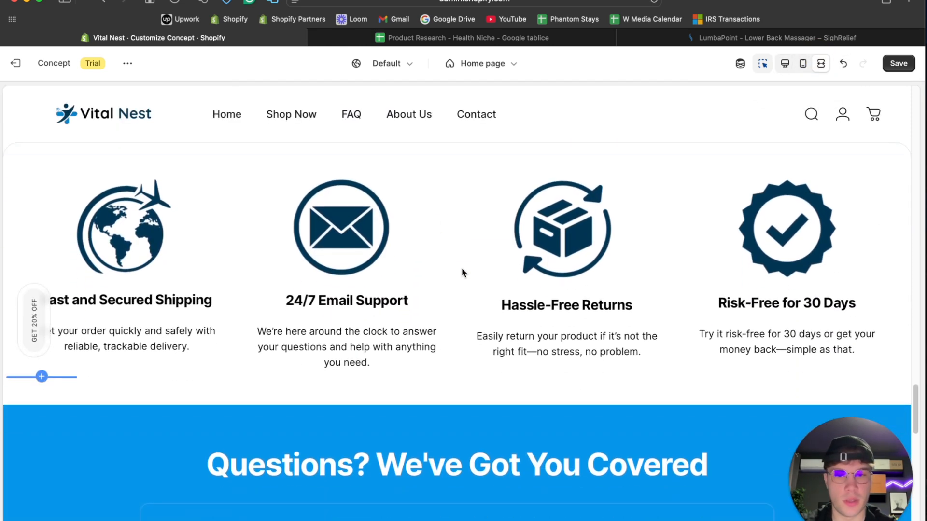
scroll(461, 273, up, 10)
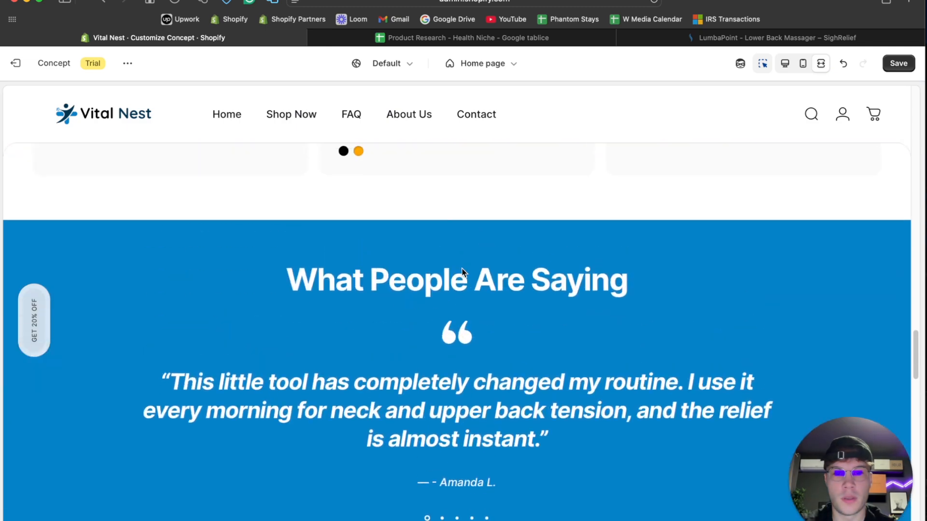
scroll(462, 272, up, 15)
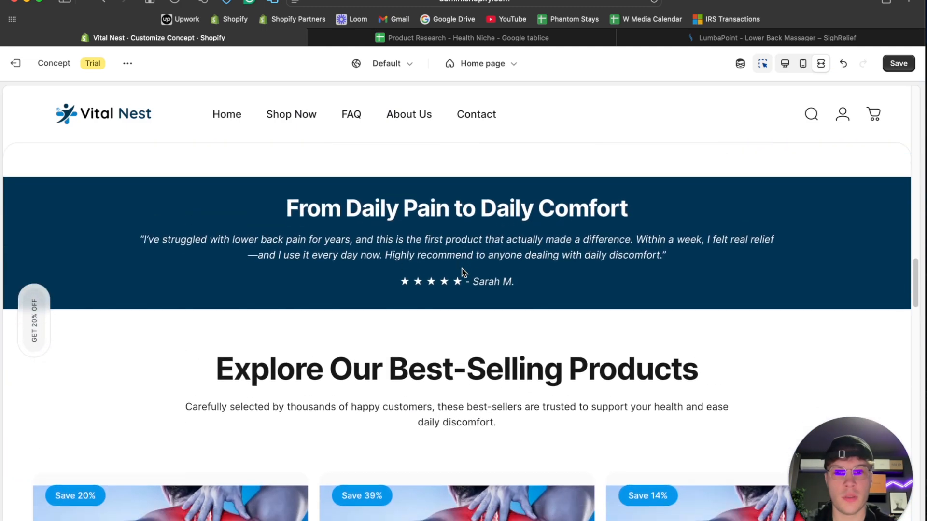
scroll(462, 271, up, 10)
scroll(462, 271, down, 3)
scroll(462, 272, up, 5)
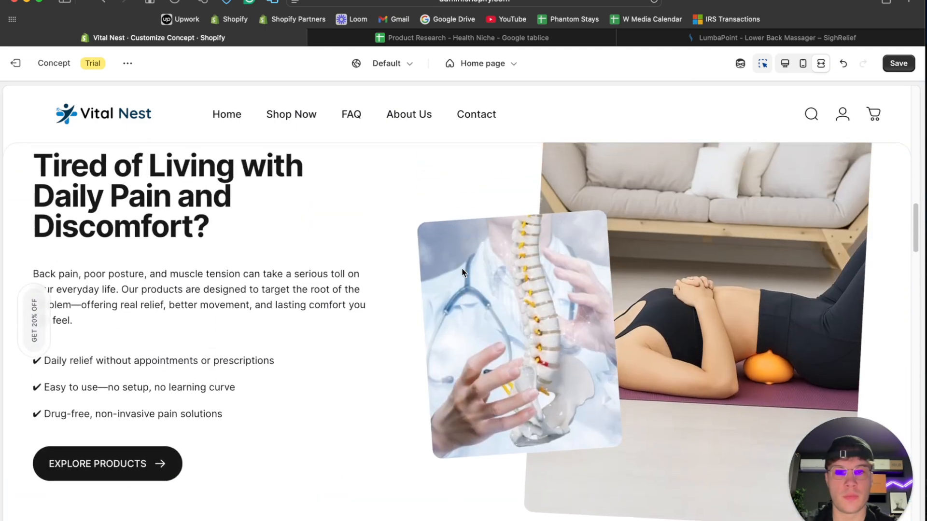
scroll(462, 271, down, 10)
scroll(462, 270, up, 12)
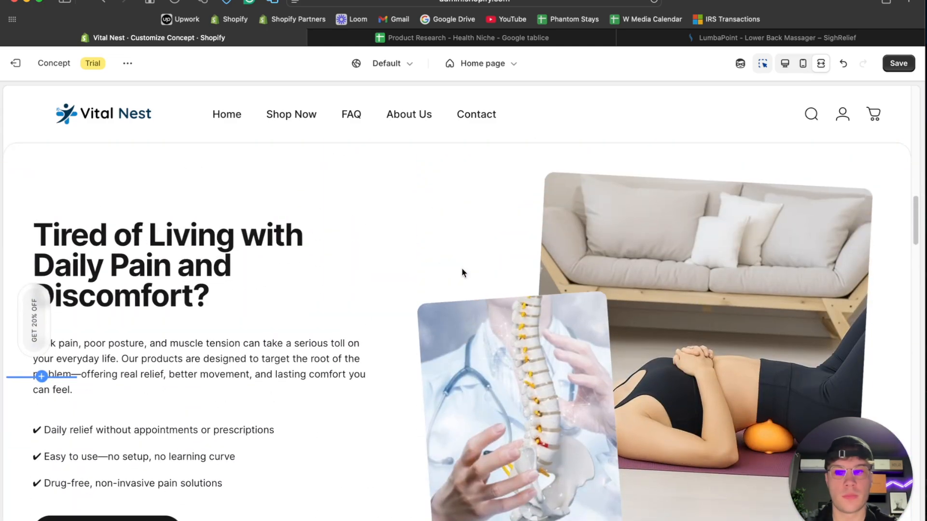
scroll(462, 272, down, 15)
scroll(462, 273, down, 20)
scroll(462, 272, up, 12)
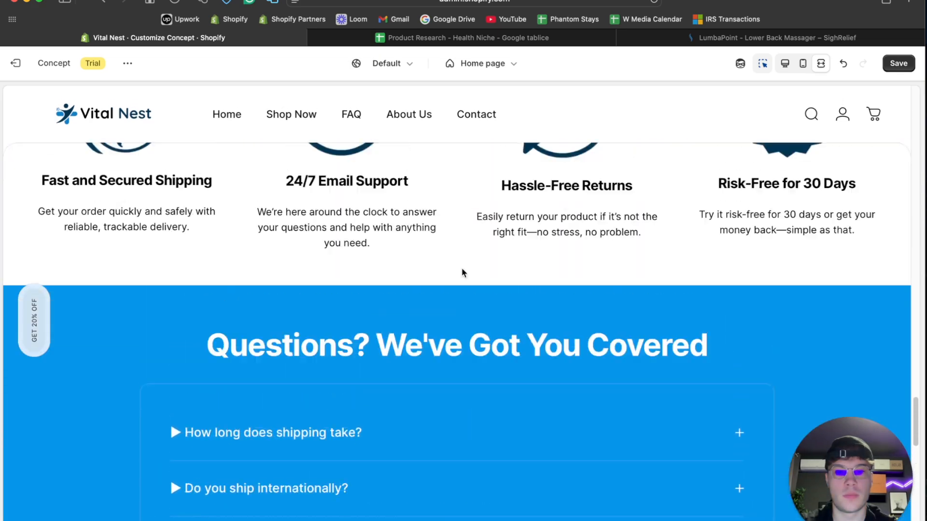
scroll(461, 272, up, 10)
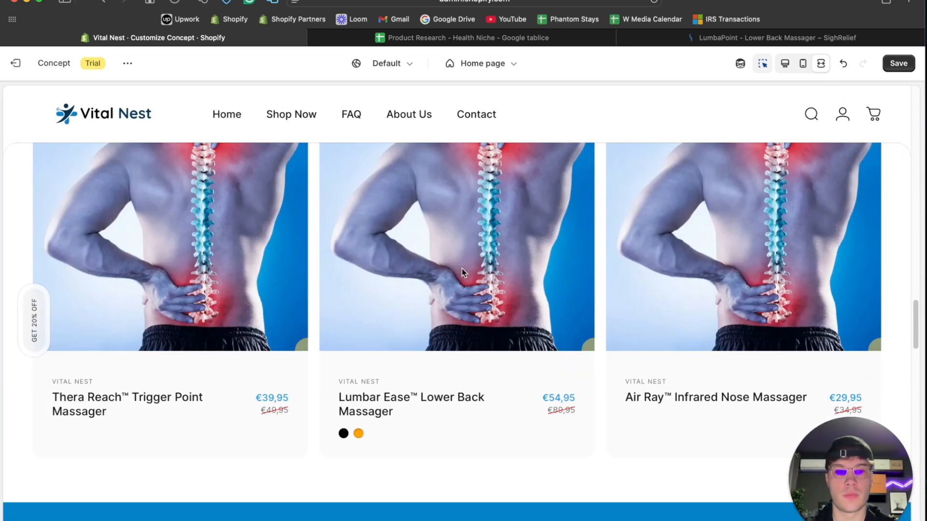
scroll(462, 272, up, 12)
scroll(462, 273, up, 8)
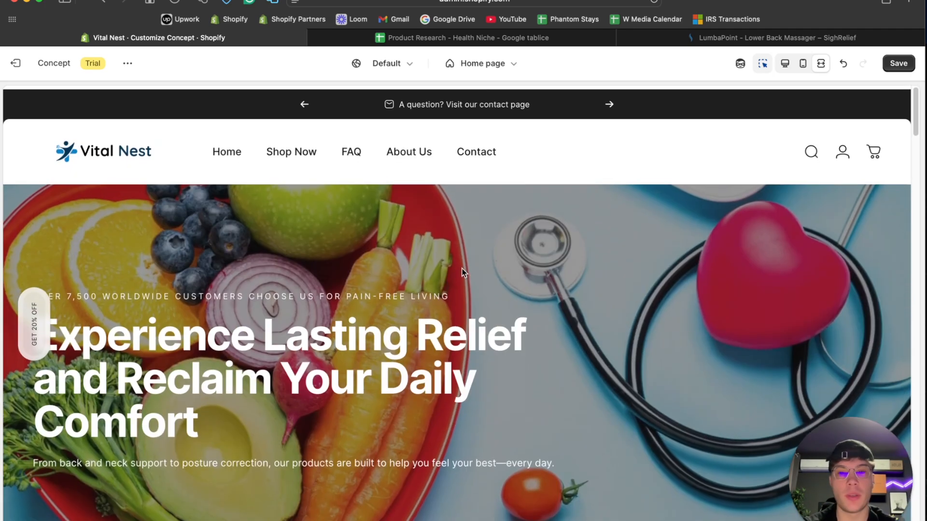
- Review the full-width home page again from the hero banner down to the FAQ section
scroll(415, 231, down, 8)
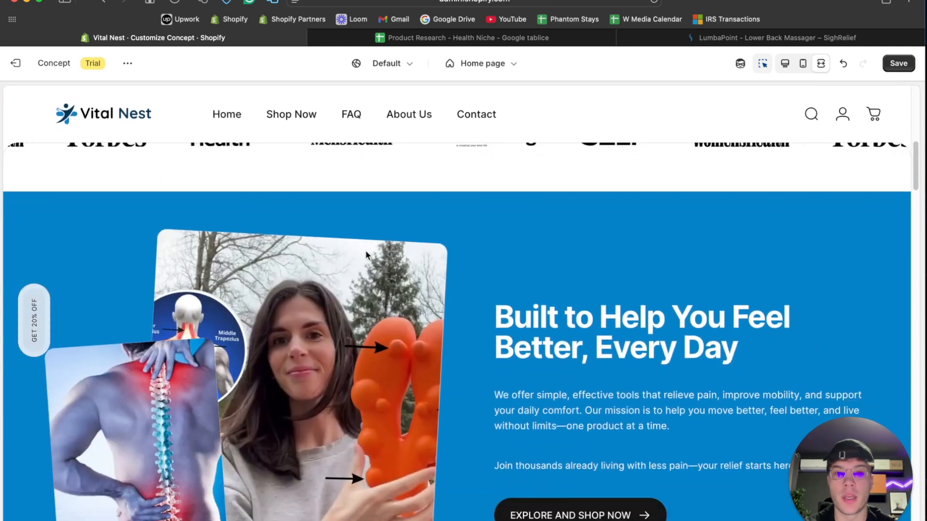
scroll(366, 255, up, 2)
scroll(406, 346, down, 5)
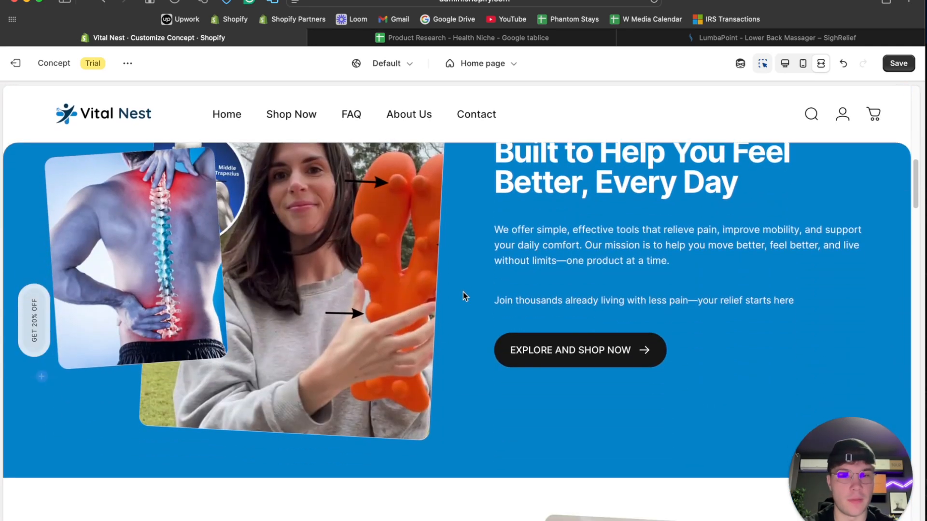
scroll(463, 293, down, 20)
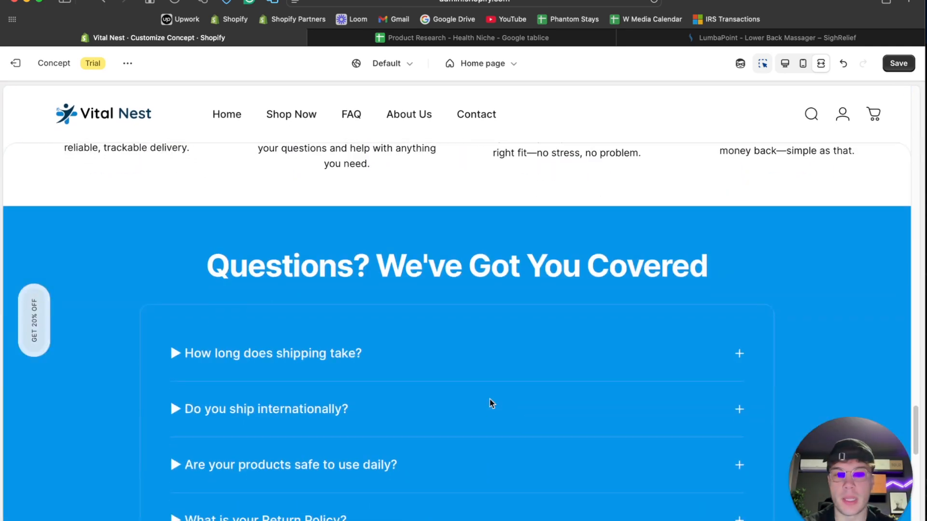
scroll(490, 399, up, 10)
scroll(534, 335, down, 9)
scroll(534, 336, down, 3)
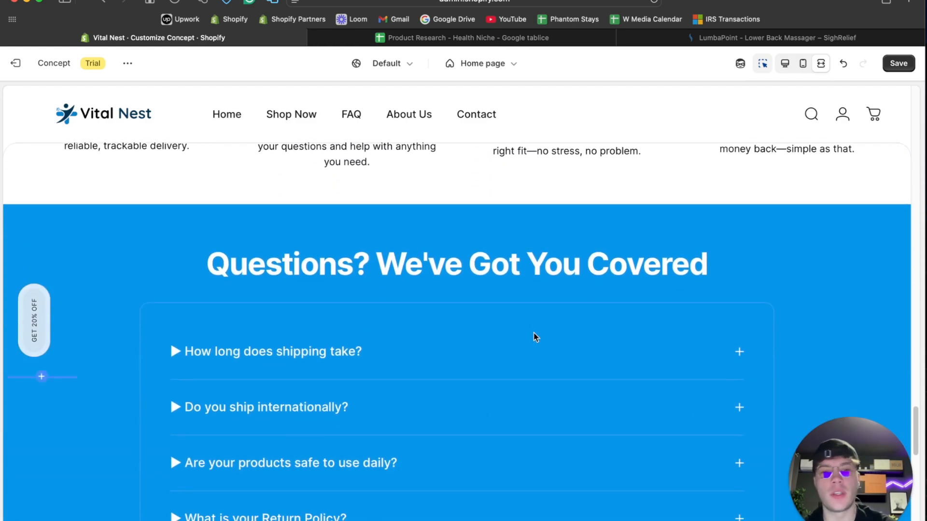
- Test the FAQ accordion by expanding and collapsing the "Are your products safe to use daily?" question
scroll(535, 335, up, 15)
click(522, 263)
scroll(429, 368, down, 15)
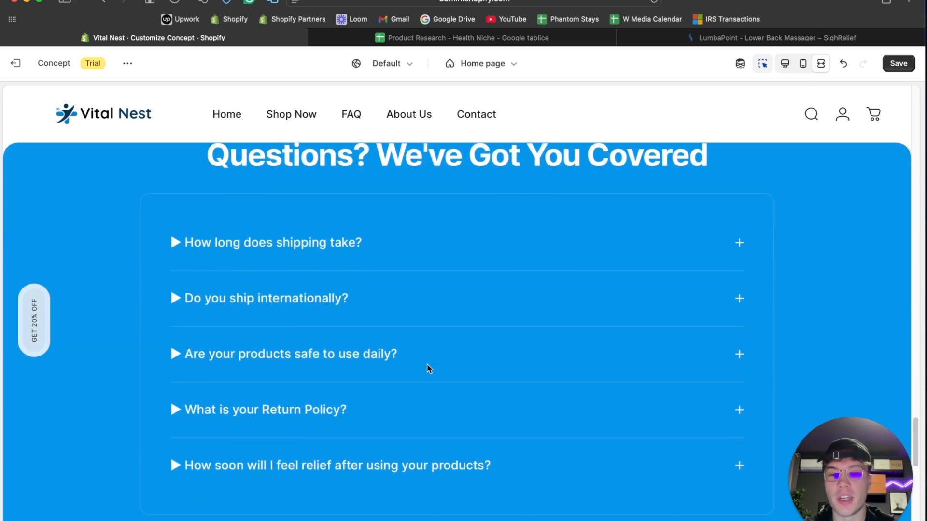
click(740, 241)
scroll(739, 244, up, 3)
click(739, 364)
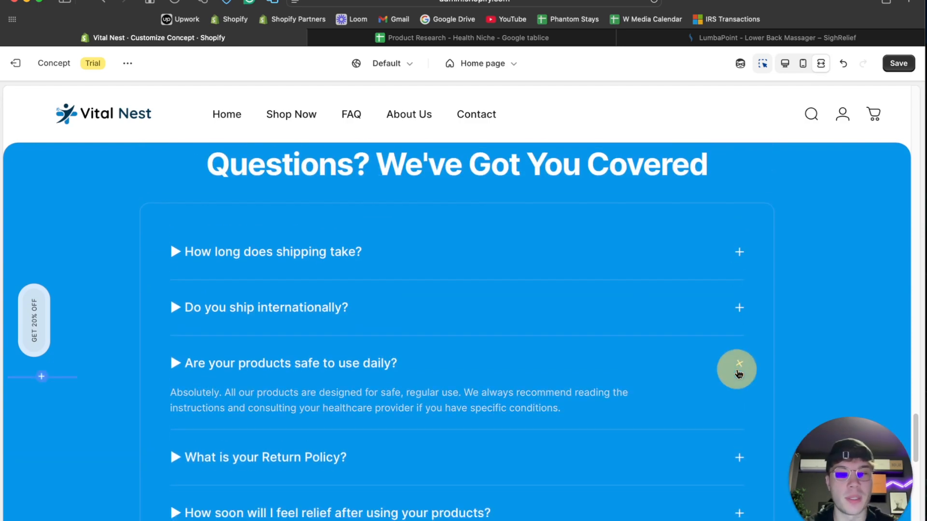
- Return to the desktop view and turn off the social media icons in the announcement bar
click(784, 64)
scroll(554, 220, up, 15)
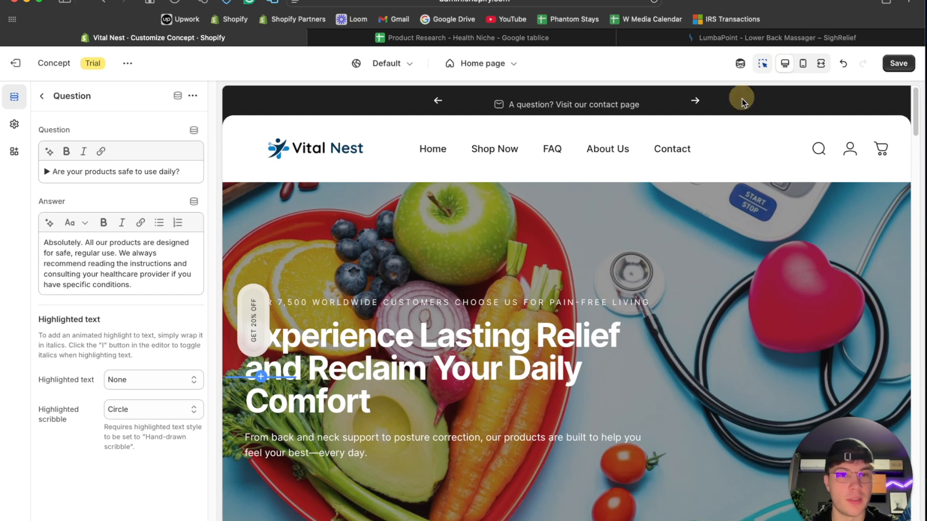
click(741, 100)
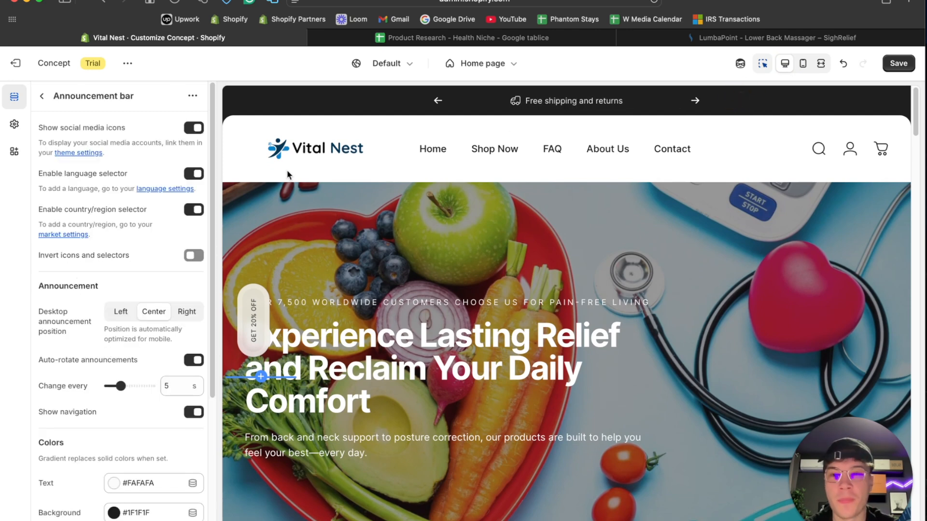
click(194, 127)
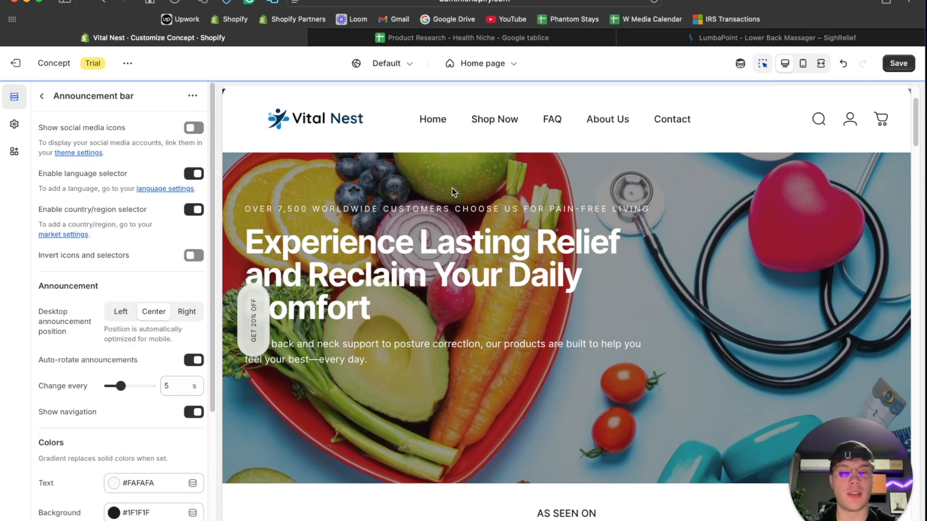
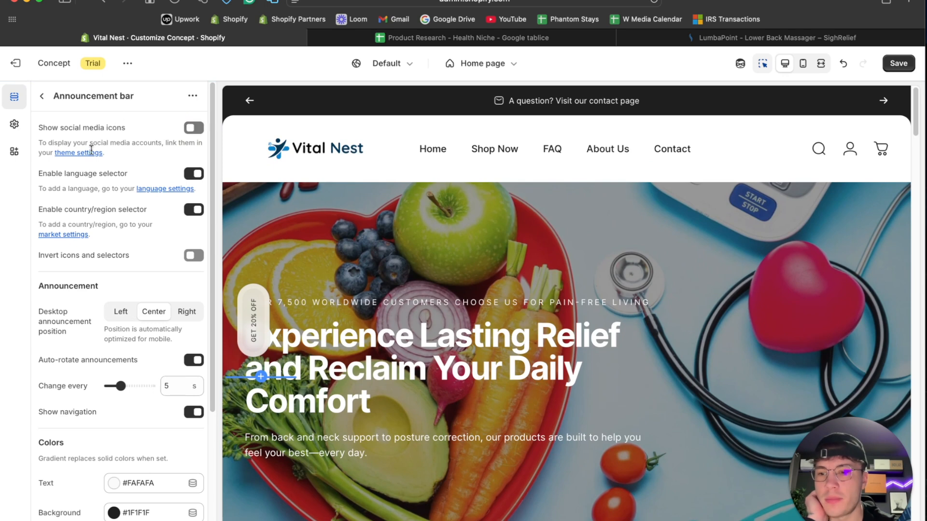
- Set the announcements to change every 8 seconds and turn off the announcement bar's navigation
drag(120, 386, 139, 386)
click(189, 414)
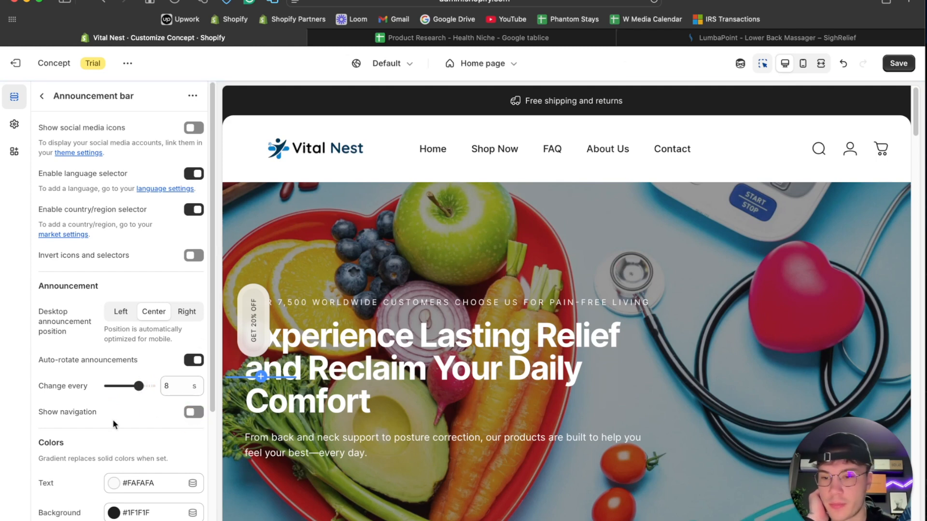
- Set the announcement bar's background color to the recently used navy #003554
scroll(112, 419, down, 5)
click(128, 303)
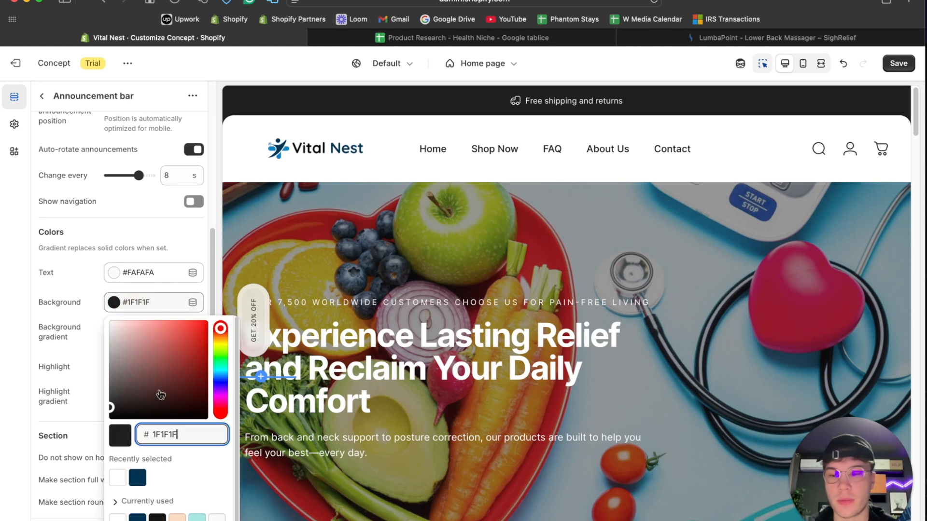
click(139, 478)
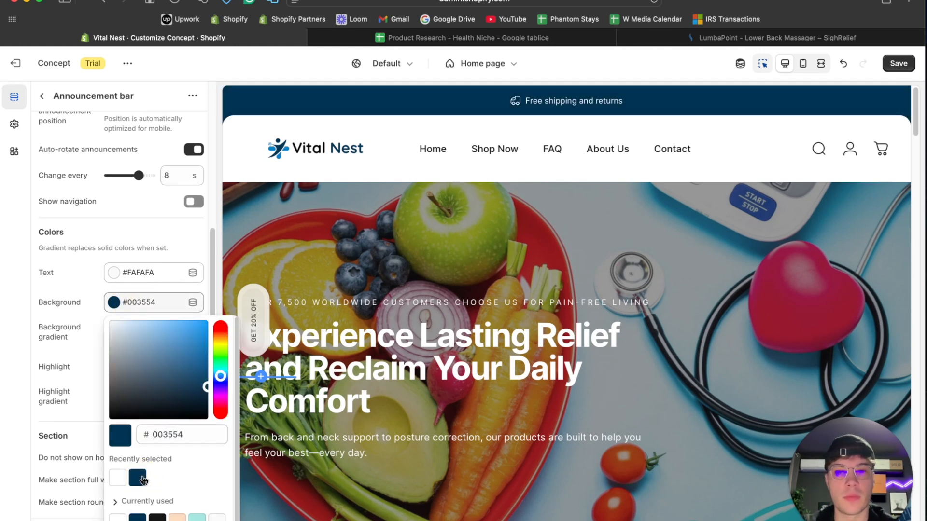
- Try hiding the announcement bar on the home page and restore its display
click(51, 459)
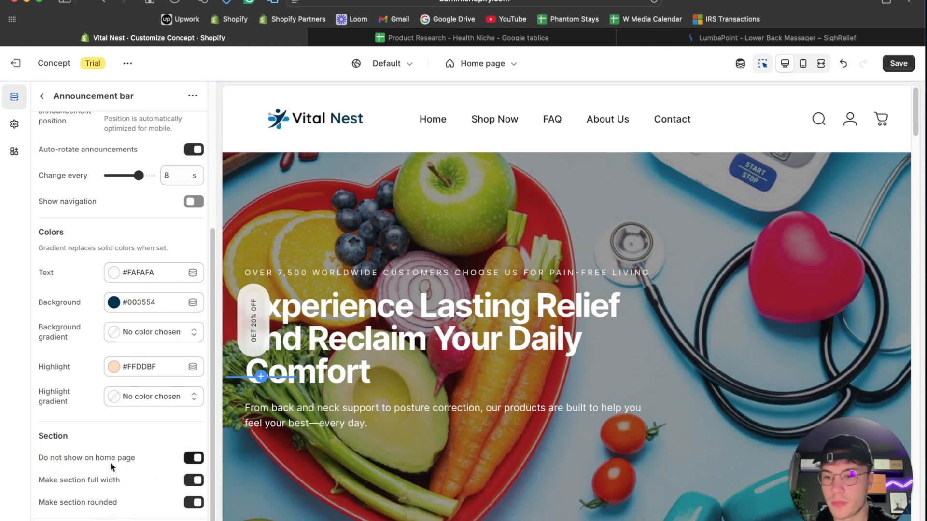
scroll(97, 459, up, 1)
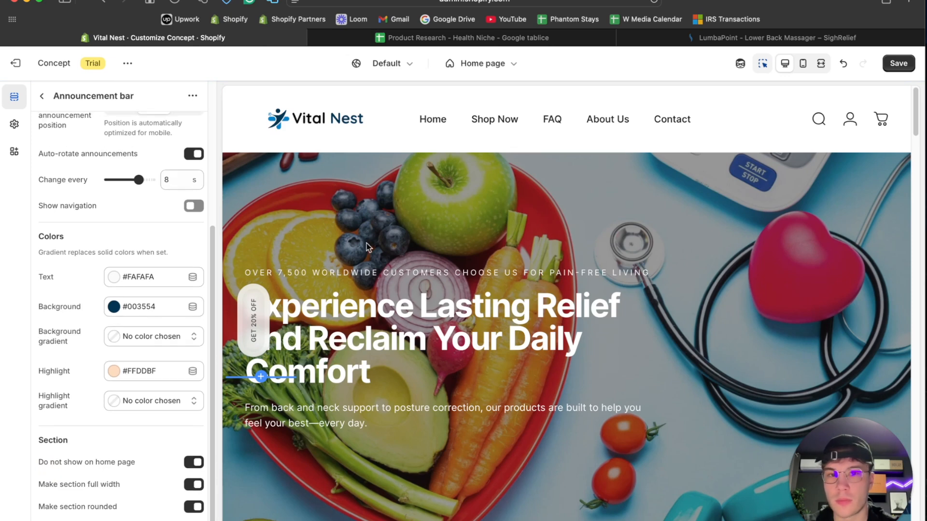
click(194, 463)
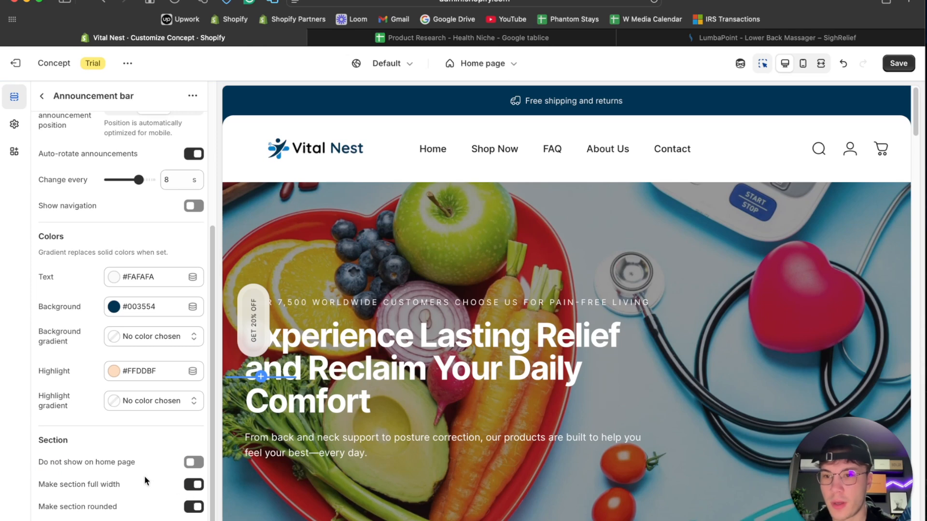
- Turn off the language selector and the country/region selector in the announcement bar, and return to the section list
scroll(143, 476, up, 3)
scroll(144, 476, down, 3)
scroll(144, 476, down, 1)
scroll(144, 476, up, 5)
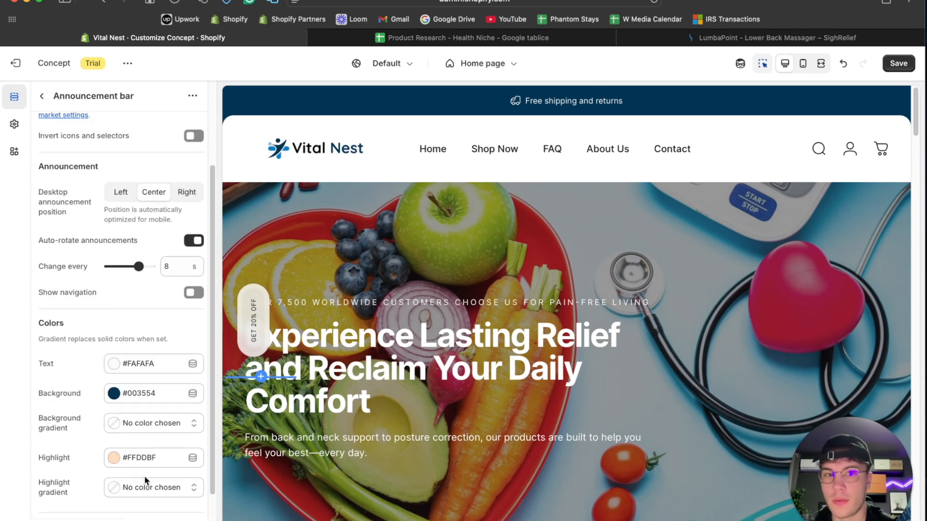
click(194, 173)
click(192, 210)
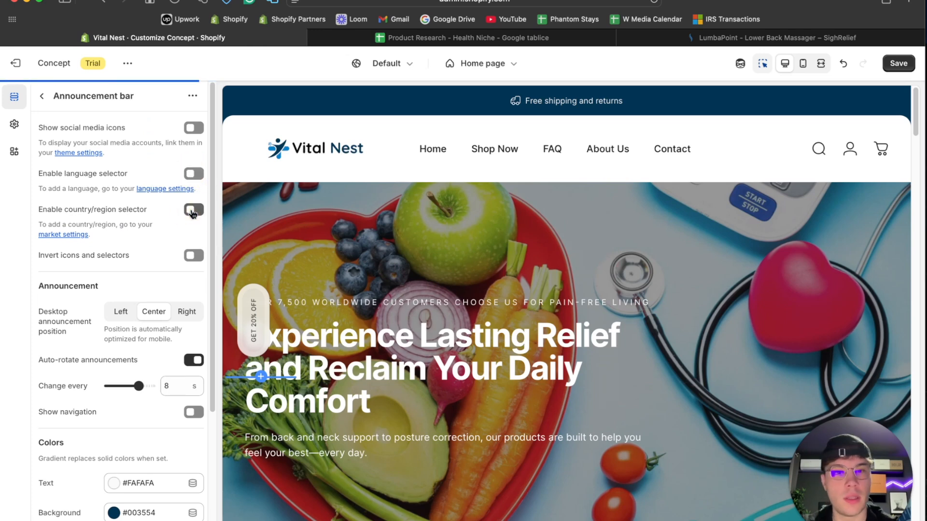
click(42, 96)
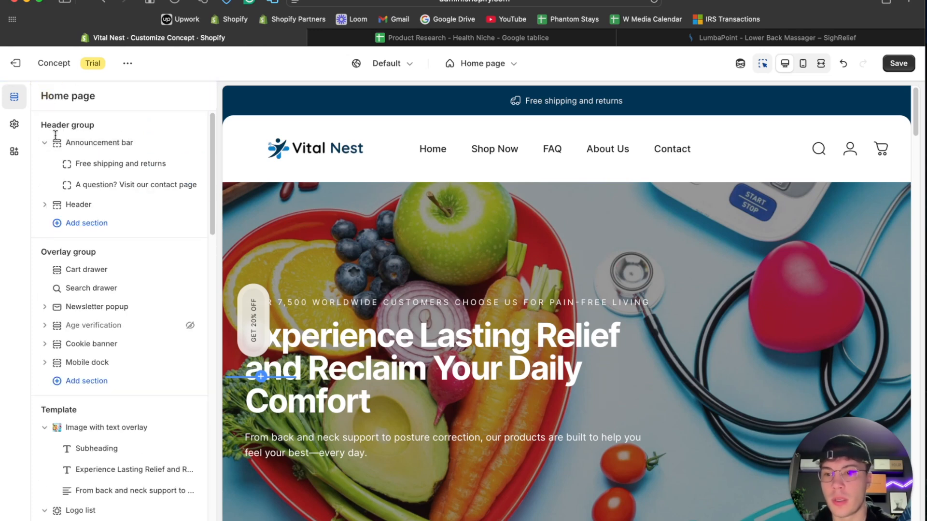
- Open the "Free shipping and returns" announcement and check the SighRelief store's announcement bar as a reference
scroll(107, 232, down, 3)
scroll(107, 232, up, 3)
click(115, 167)
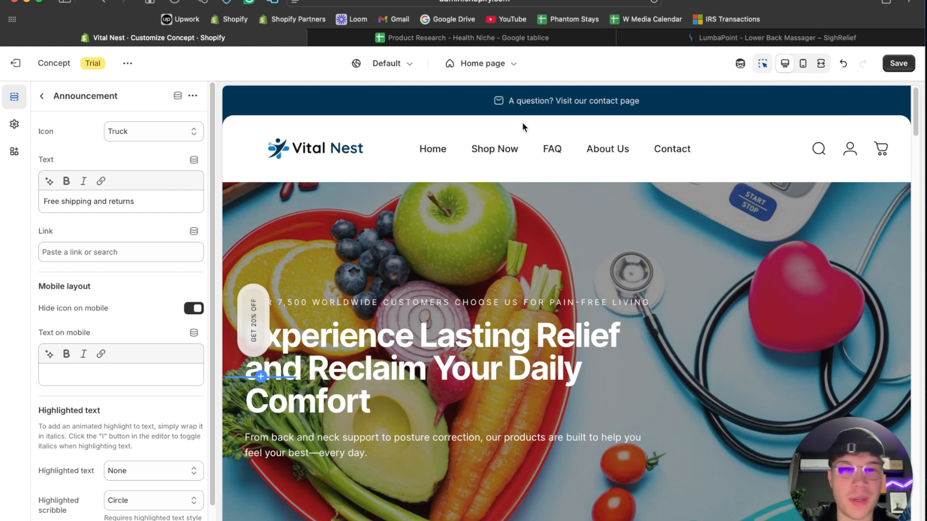
click(705, 38)
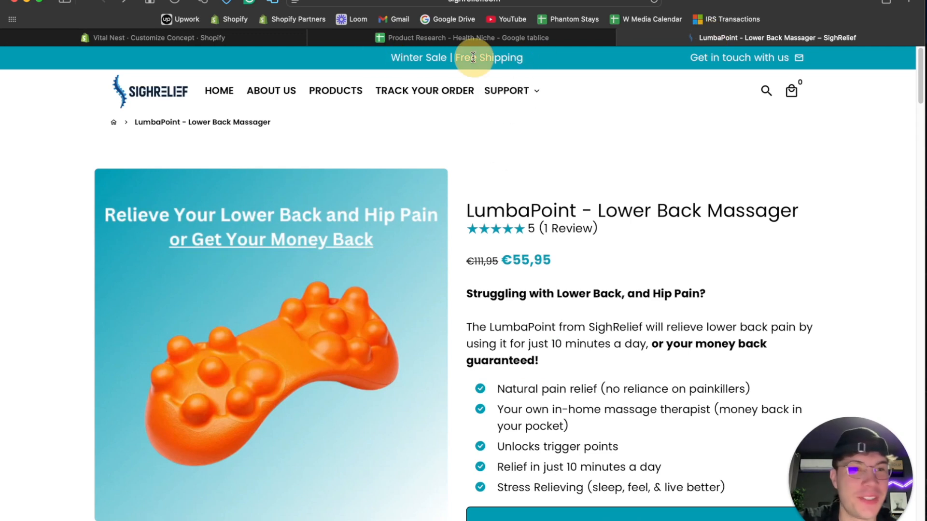
click(235, 37)
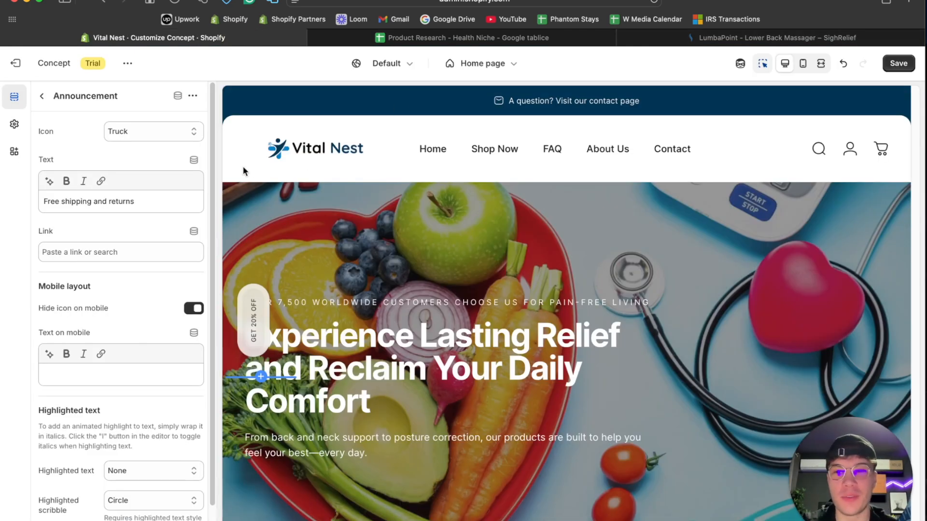
- Replace the first announcement's text with "Use code VITAL5 for $5 OFF on Your First Purchase / Valid Until 20th of April"
click(93, 198)
key(super+a)
key(Caps_Lock)
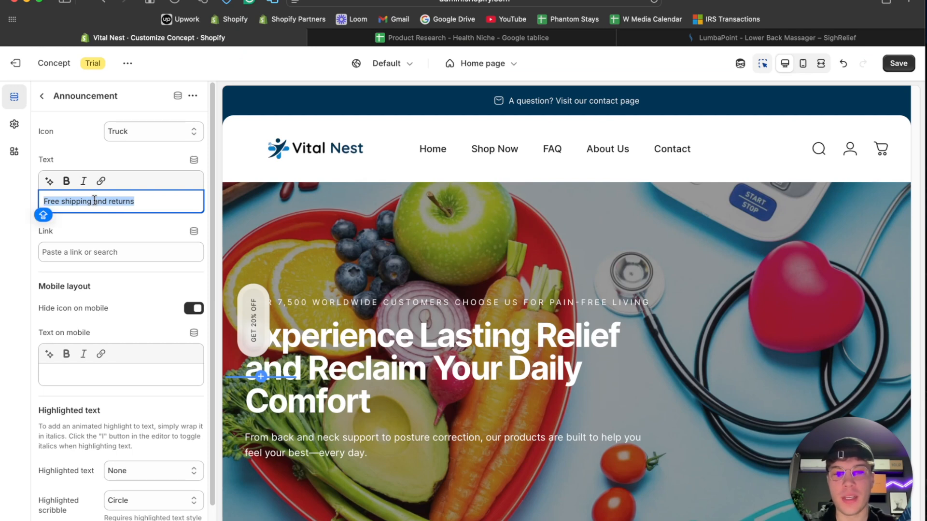
text(U)
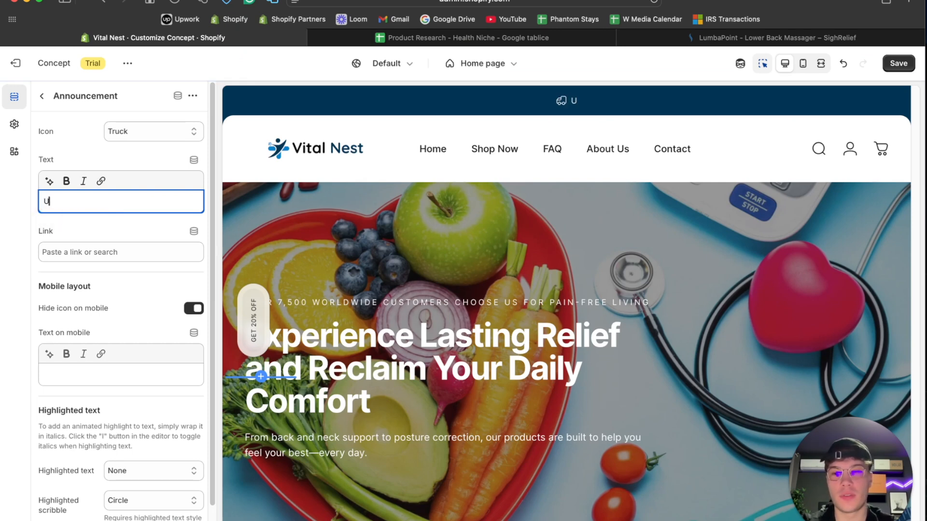
text(SE code VITAL5 )
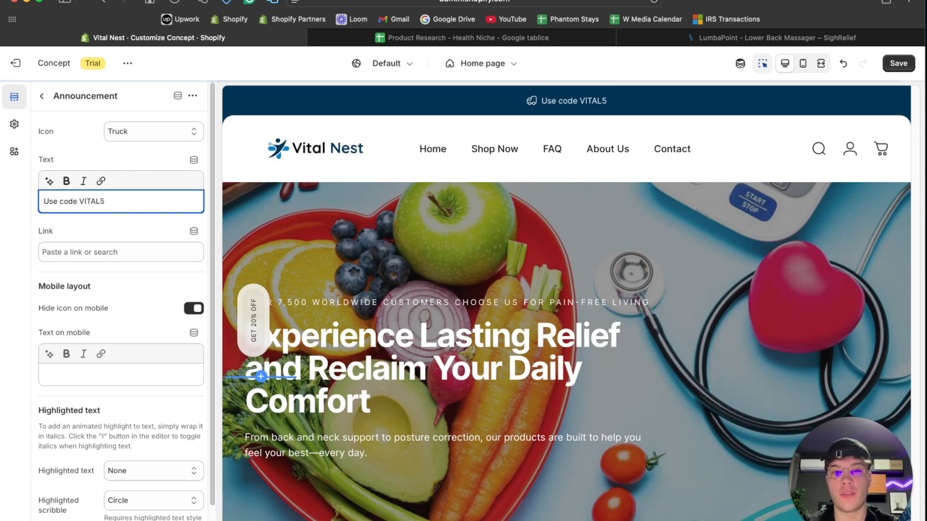
text(for $5 OFF on Your)
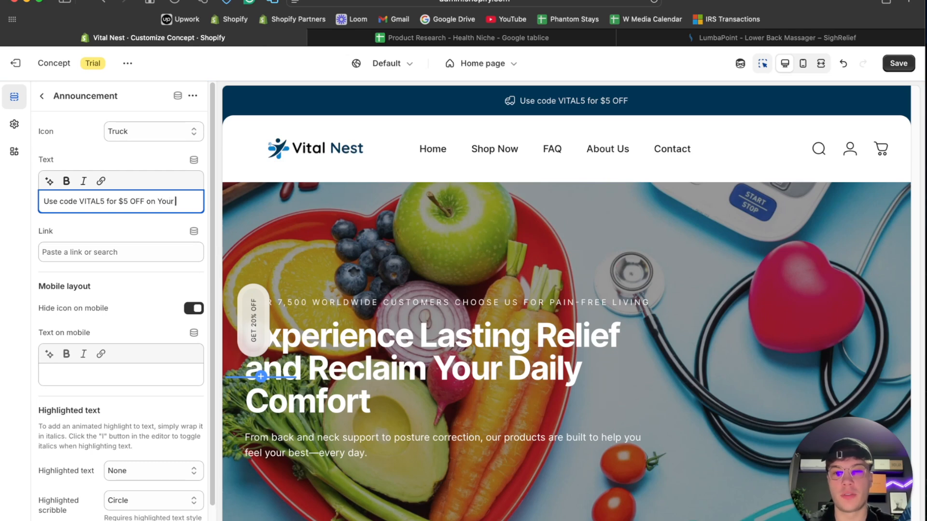
text( First Purchase)
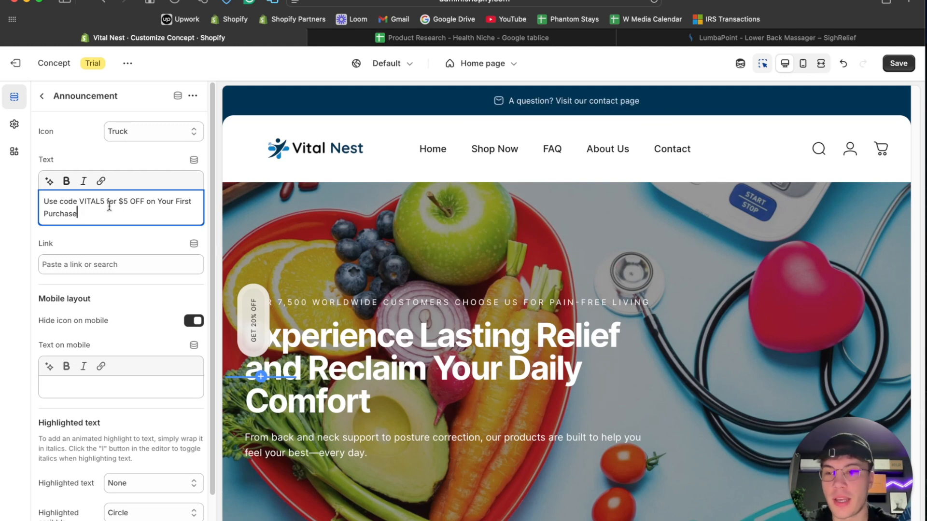
text(/ L)
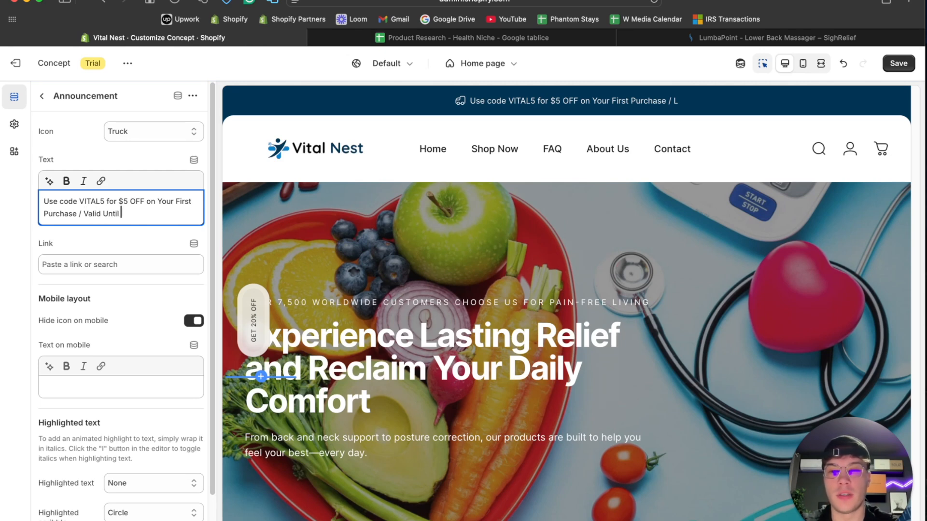
text(alid Until 20th of April)
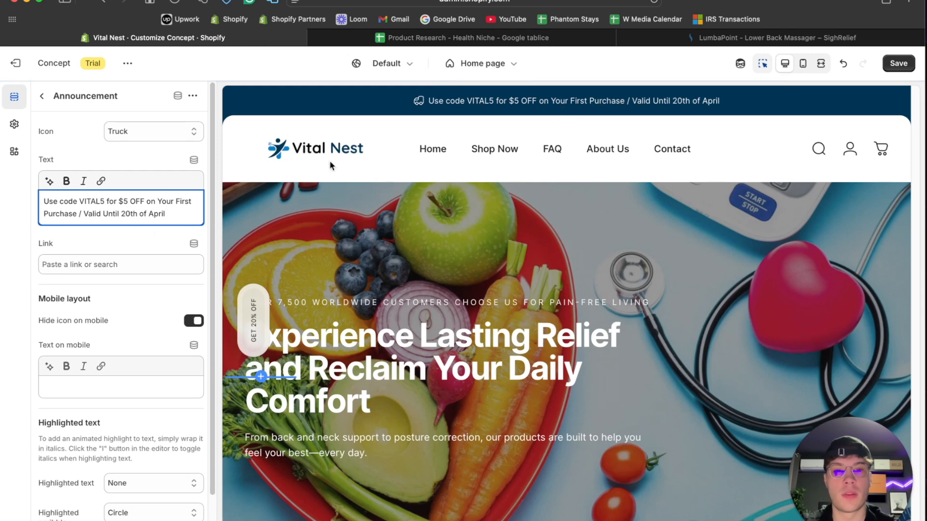
- Capitalize the word "On" before "Your First Purchase" in the announcement text
click(150, 204)
key(BackSpace)
text(O)
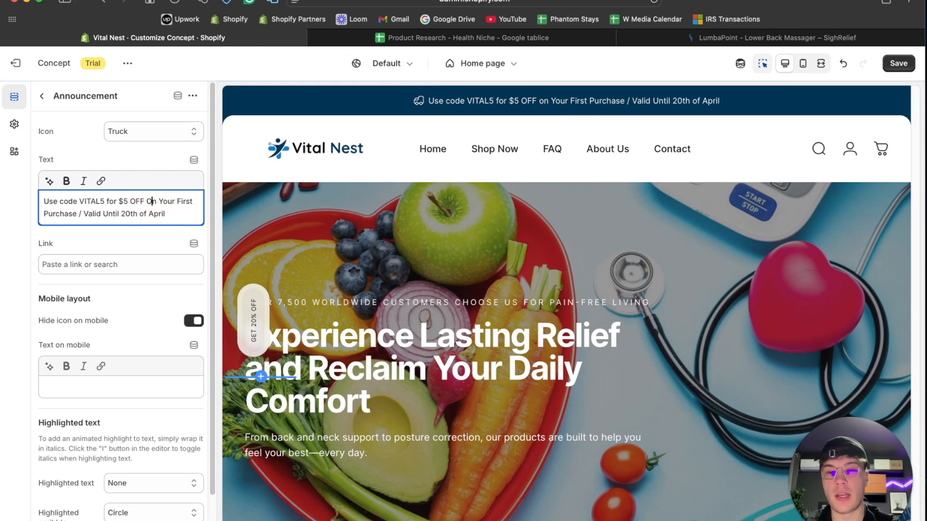
- Try the Award and Box icons for the discount code announcement
click(42, 96)
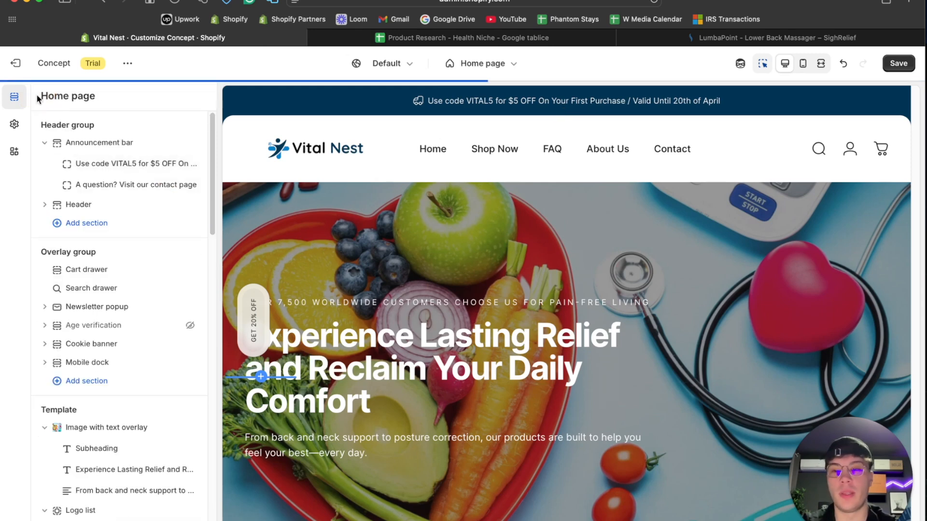
click(124, 163)
click(141, 135)
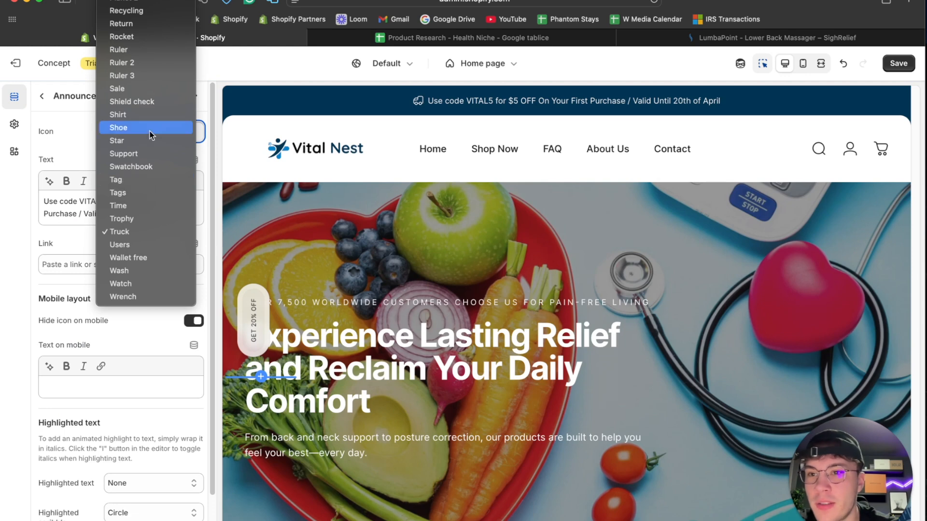
scroll(143, 103, up, 10)
scroll(143, 103, up, 4)
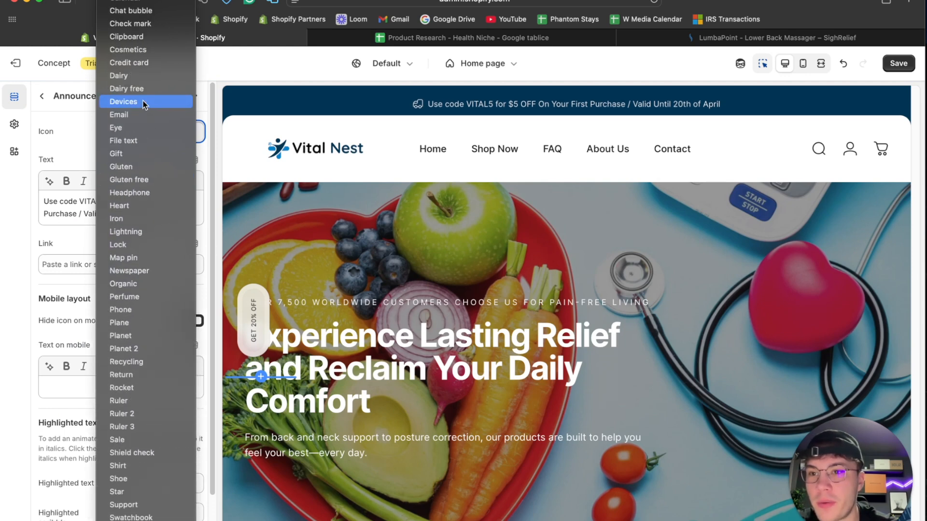
scroll(141, 79, up, 2)
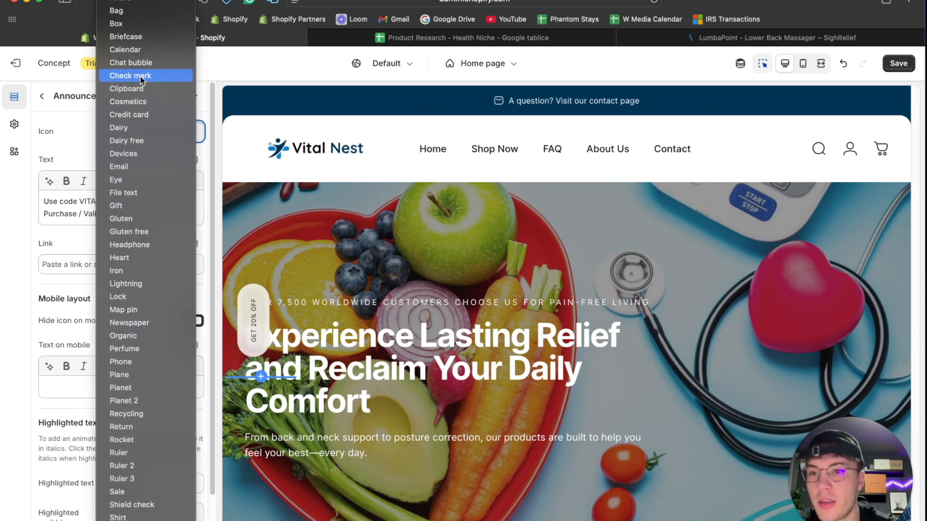
scroll(147, 83, up, 1)
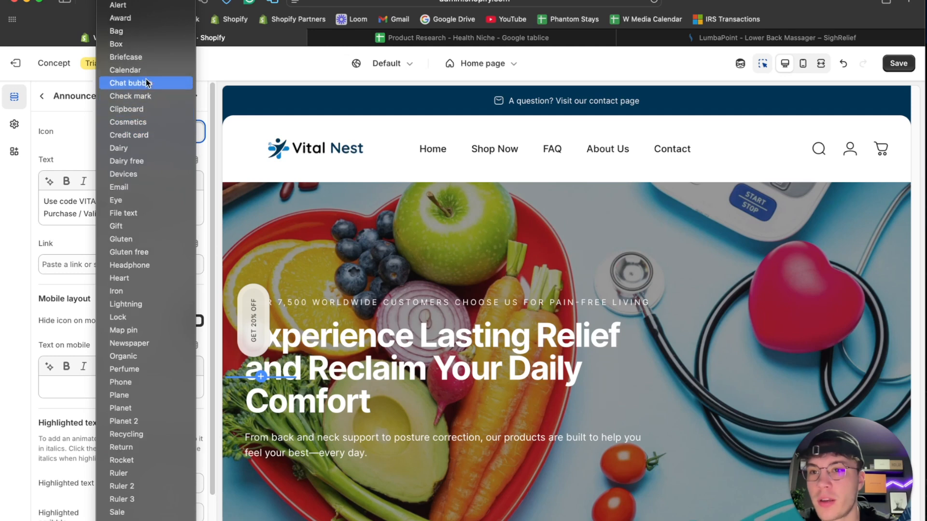
click(141, 24)
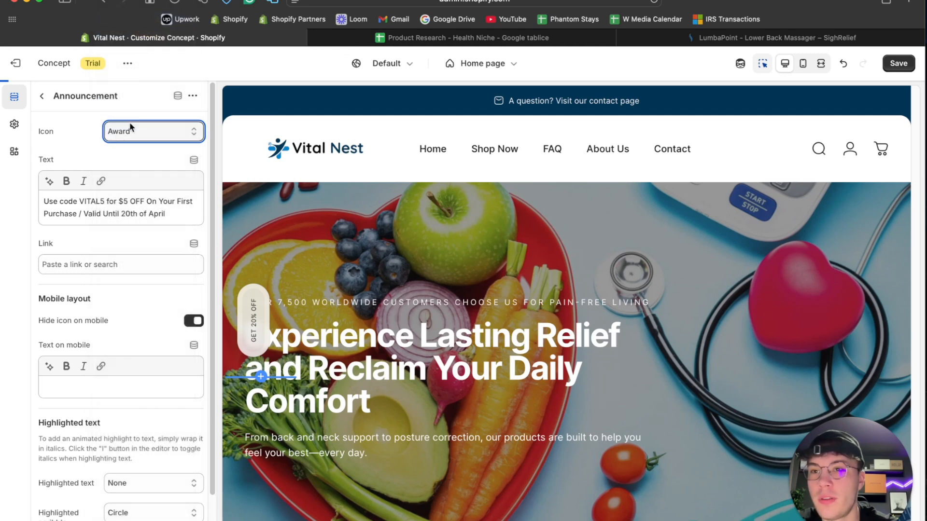
click(140, 136)
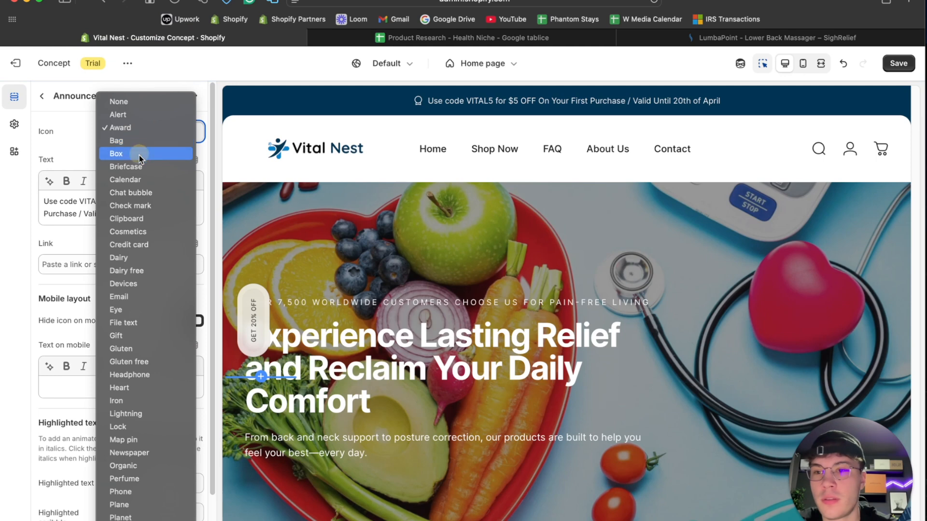
click(139, 154)
- Set the discount code announcement's icon to Gift and return to the section list
click(146, 126)
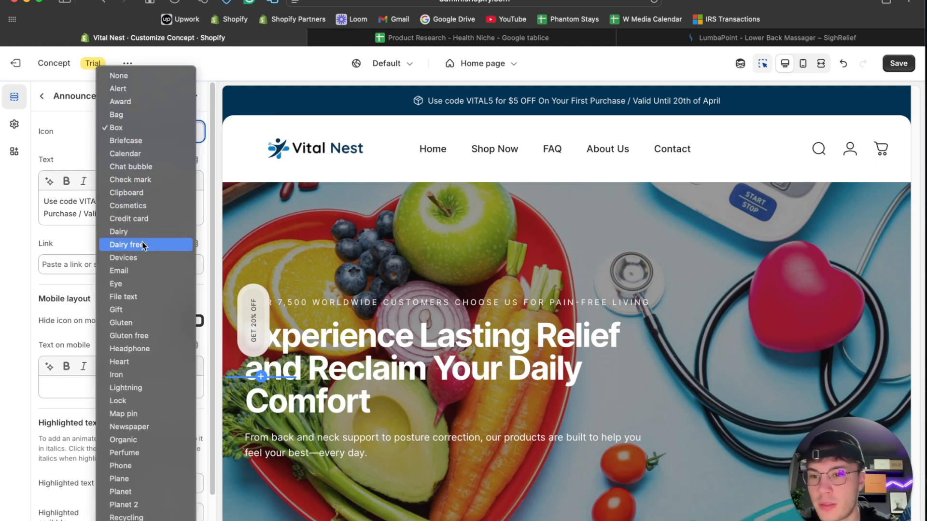
scroll(143, 244, down, 2)
click(135, 271)
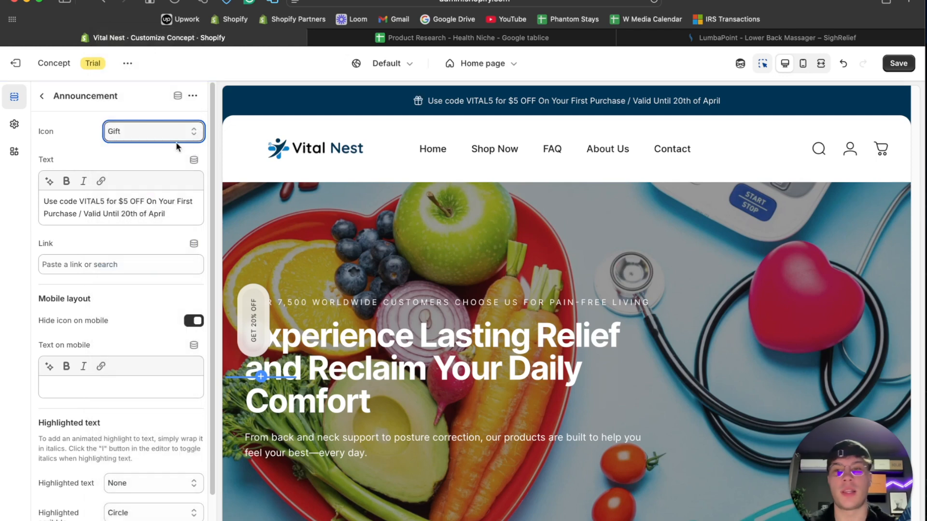
click(43, 96)
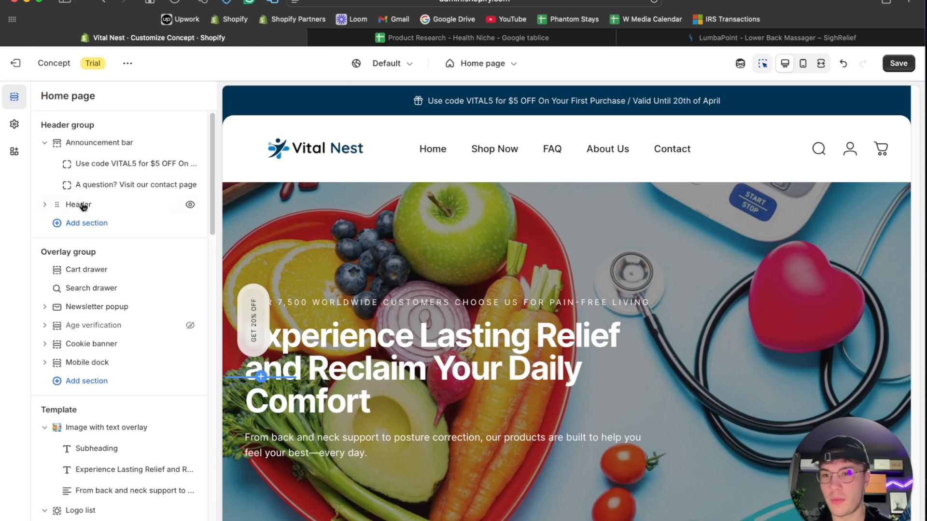
- Select the contact page announcement's text and ask ChatGPT to "Write announcement bar text around shipping (free worldwide)"
click(95, 187)
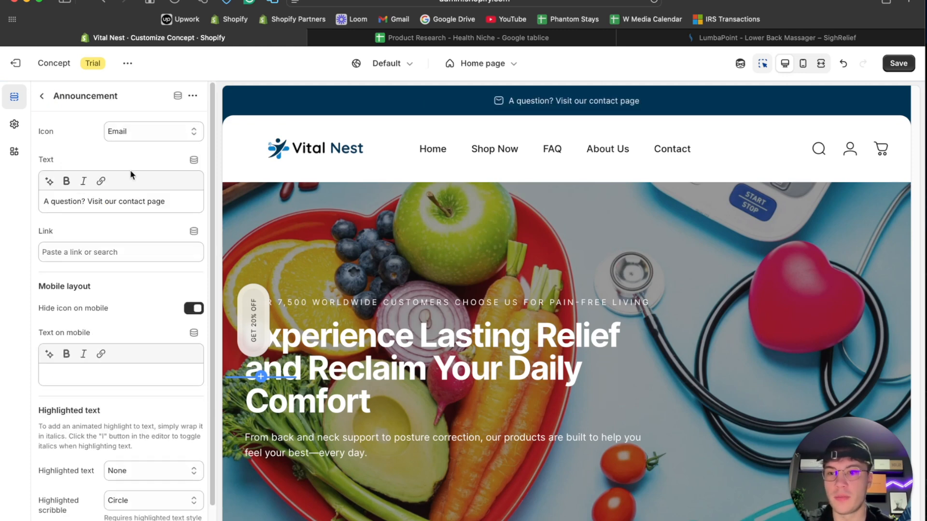
triple_click(128, 200)
click(483, 519)
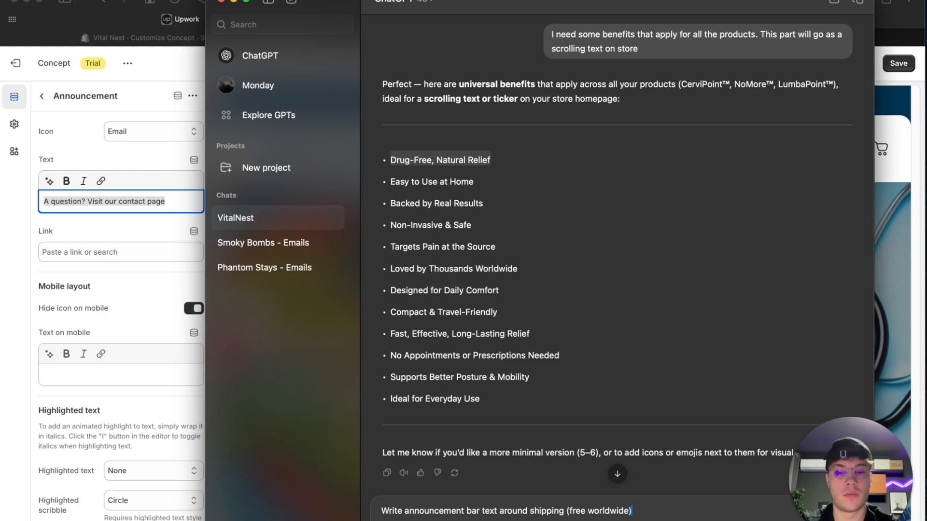
key(Return)
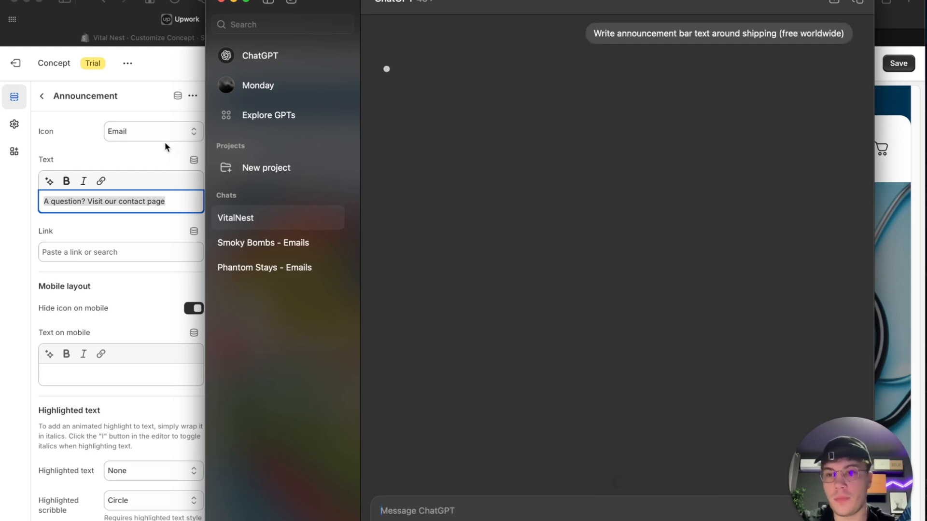
- Set the contact page announcement's icon to Truck
click(164, 142)
click(158, 135)
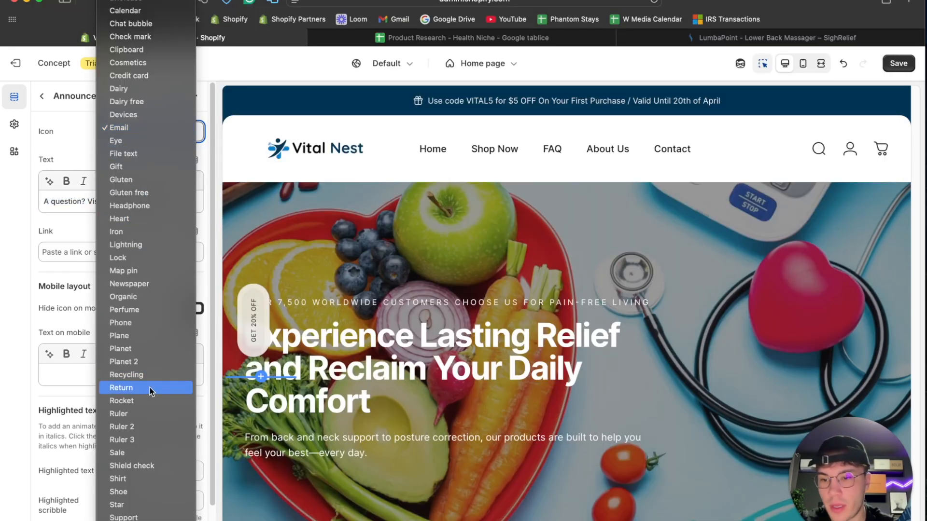
scroll(137, 492, down, 5)
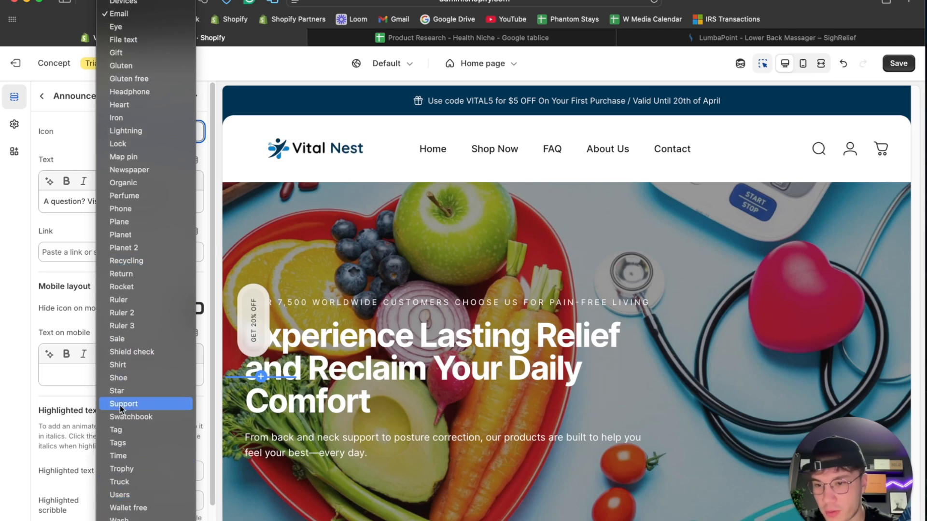
click(129, 481)
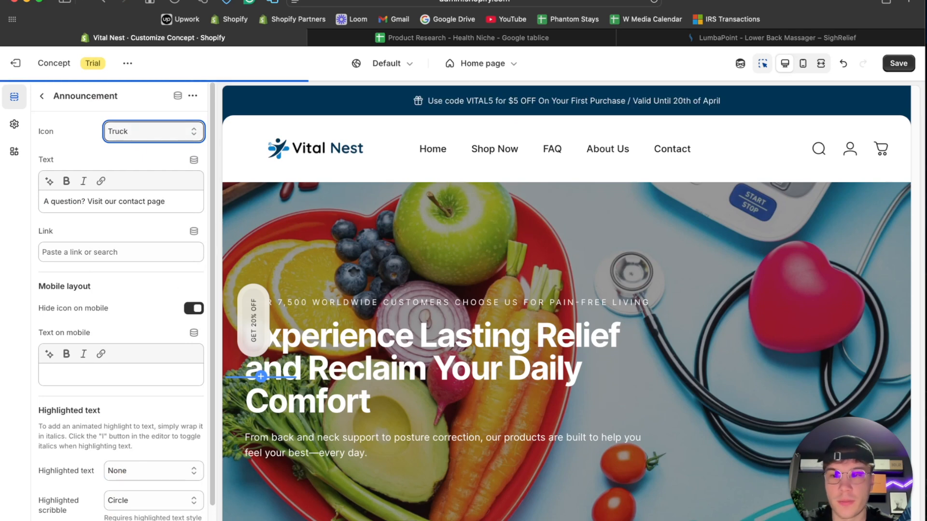
- Replace the announcement text with ChatGPT's suggestion "Free Shipping Worldwide – Delivered to Your Door, No Fees", without the final period
click(476, 519)
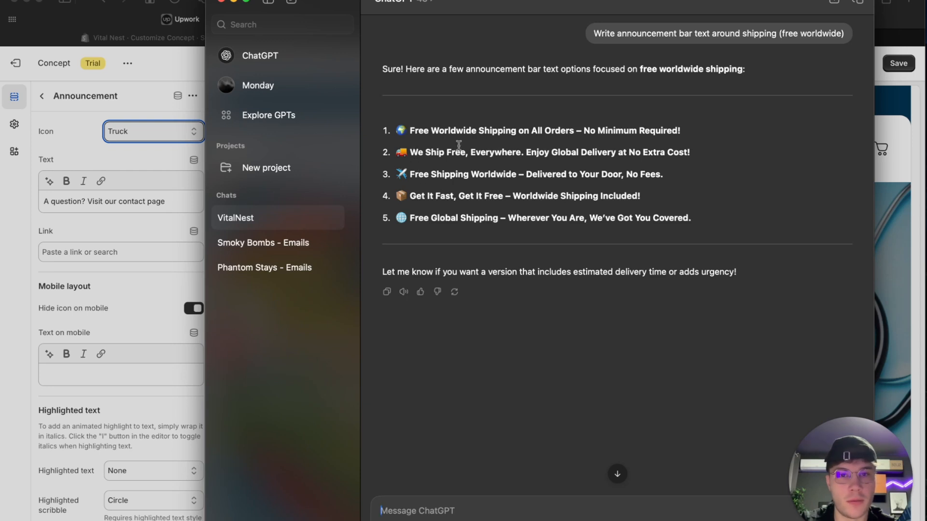
click(700, 151)
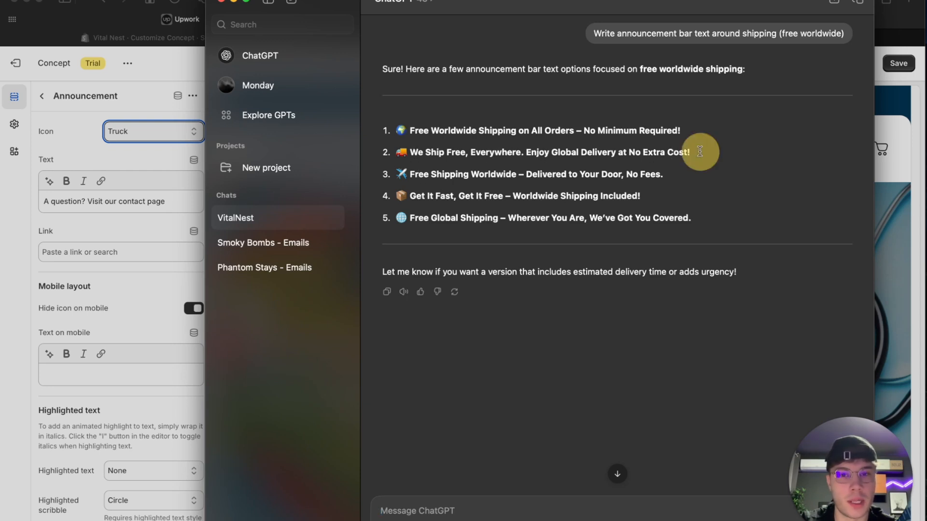
drag(669, 174, 414, 174)
click(139, 213)
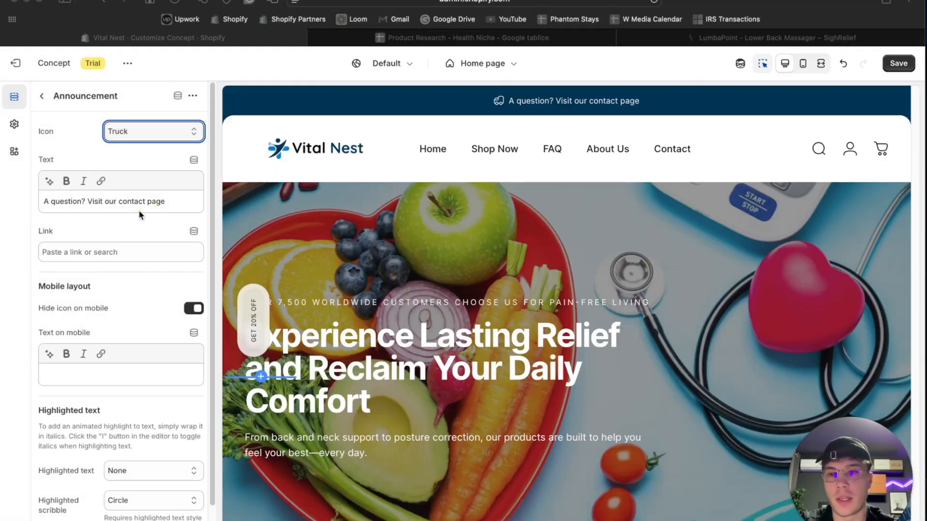
key(super+a)
text(Free Shipping Worldwide – Delivered to Your Door, No Fees.)
key(BackSpace)
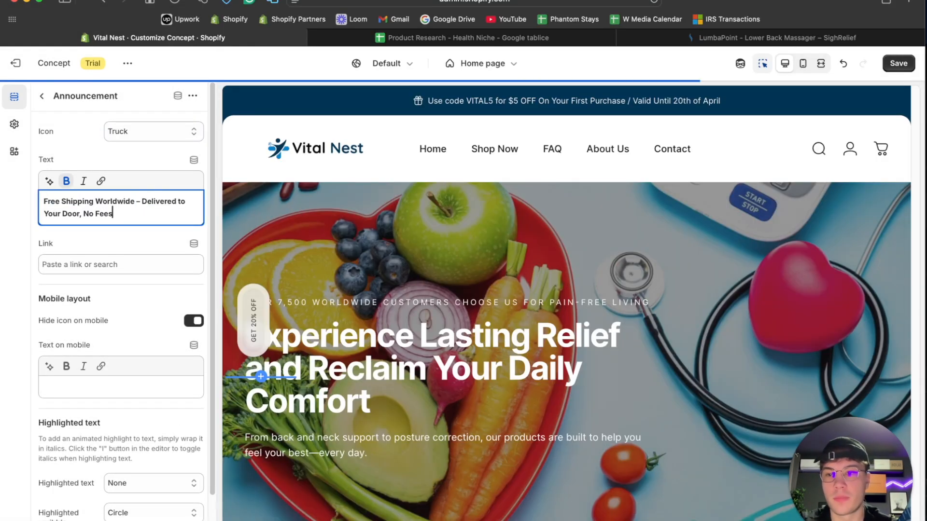
- Remove the bold formatting from the whole free shipping announcement text
key(super+a)
click(67, 183)
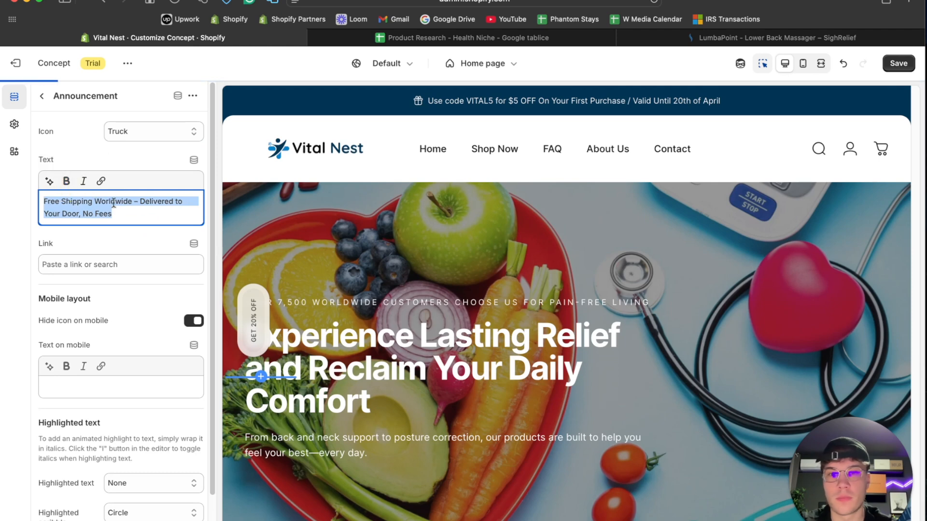
click(169, 213)
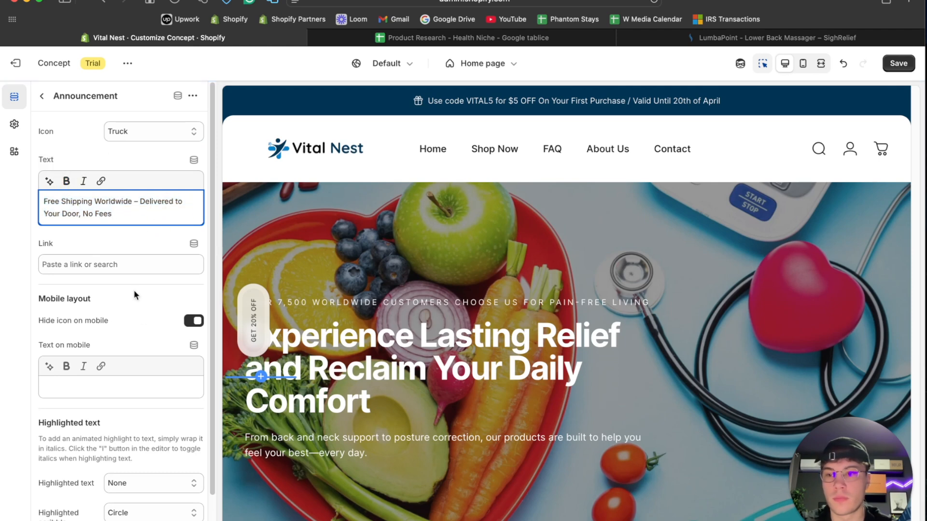
- Review the announcement's remaining settings and the home page preview down through the testimonials, FAQ and newsletter to the footer
scroll(137, 294, down, 1)
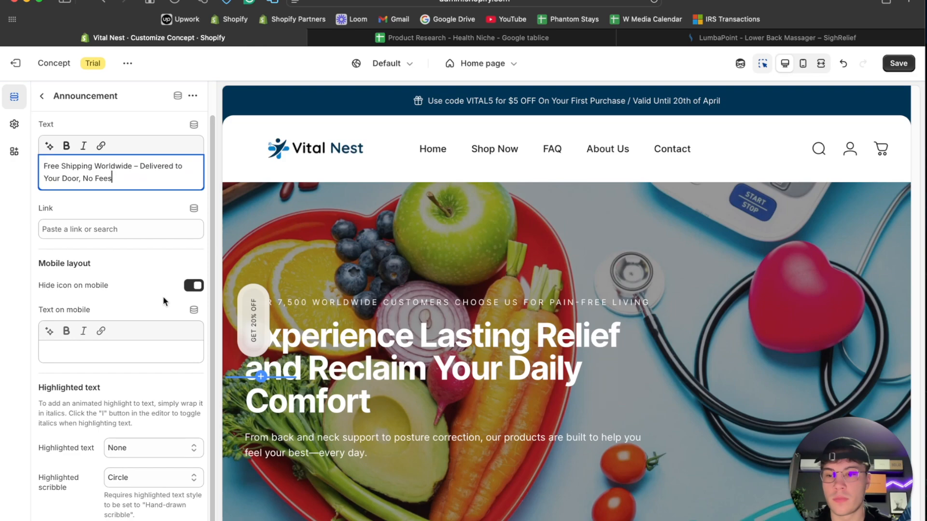
scroll(580, 249, down, 3)
scroll(581, 250, down, 10)
scroll(579, 246, down, 20)
scroll(579, 246, up, 7)
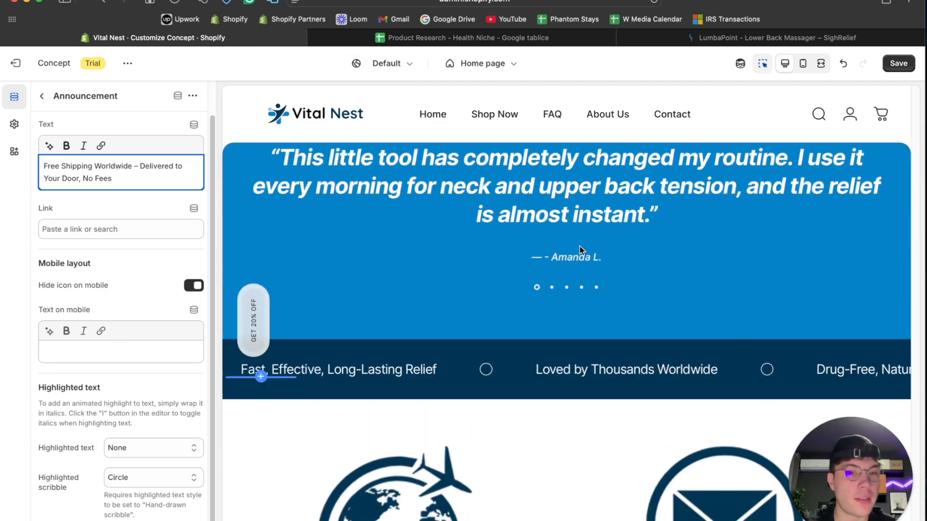
scroll(579, 247, up, 9)
scroll(589, 242, down, 10)
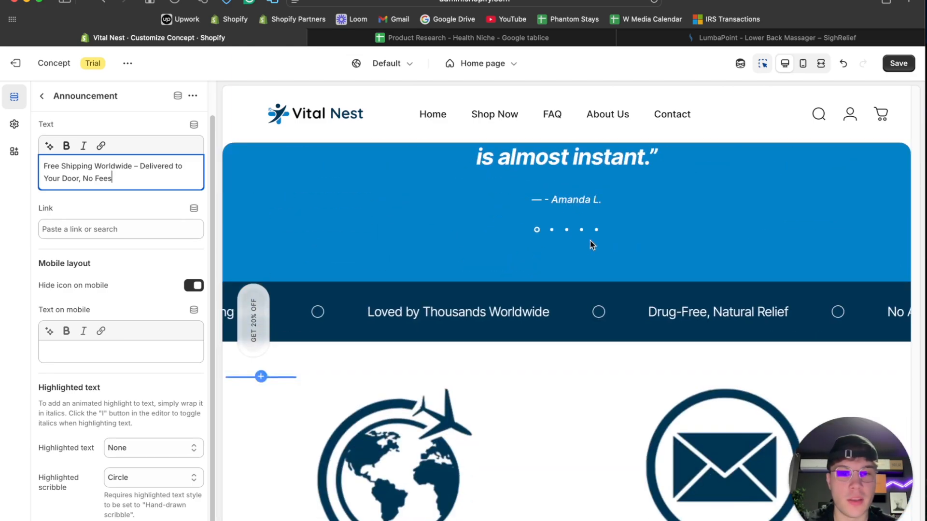
scroll(556, 323, down, 15)
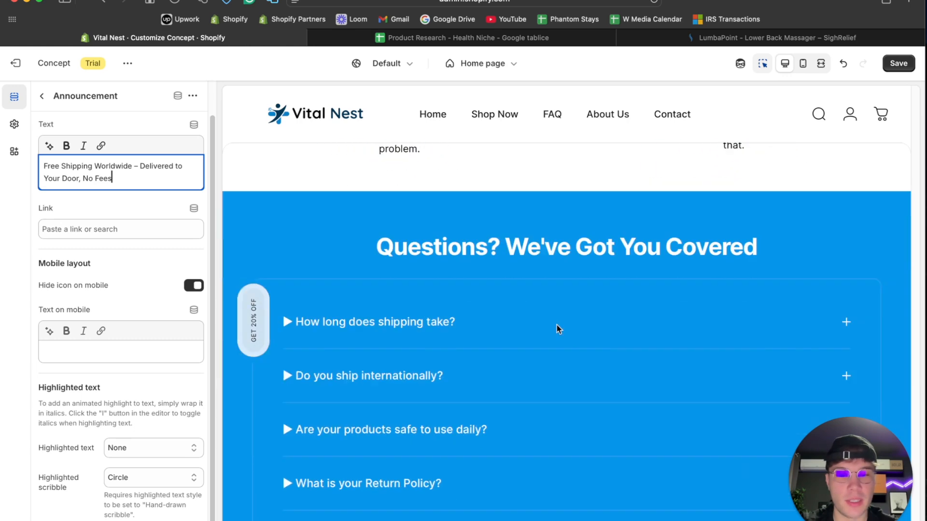
scroll(557, 326, down, 12)
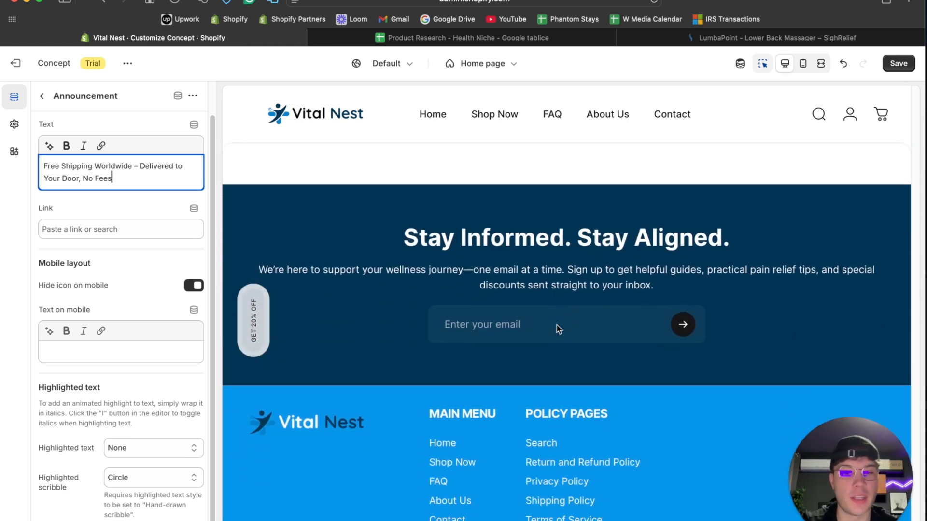
scroll(557, 326, down, 5)
- Switch the preview to fullscreen and look over the home page from the footer back up to the hero banner
click(821, 66)
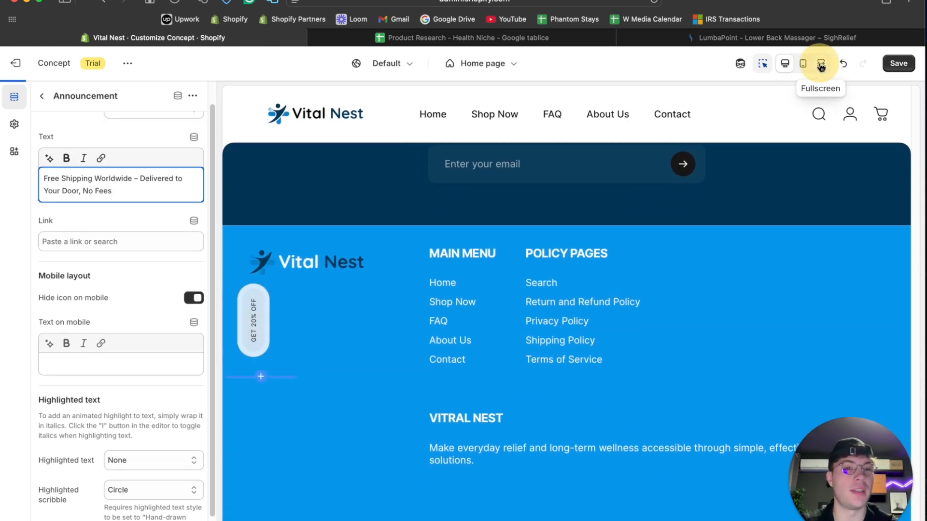
scroll(440, 378, up, 10)
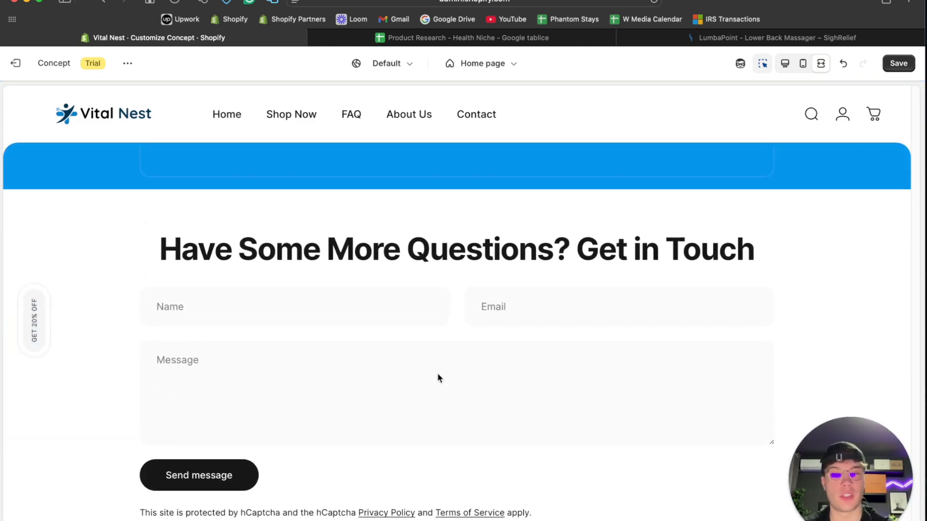
scroll(440, 378, up, 12)
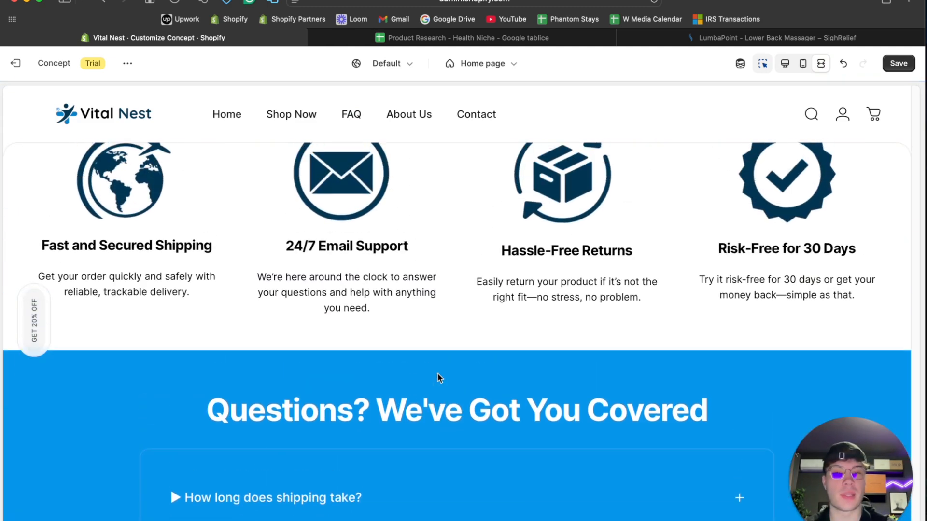
scroll(439, 378, up, 12)
scroll(439, 378, up, 12)
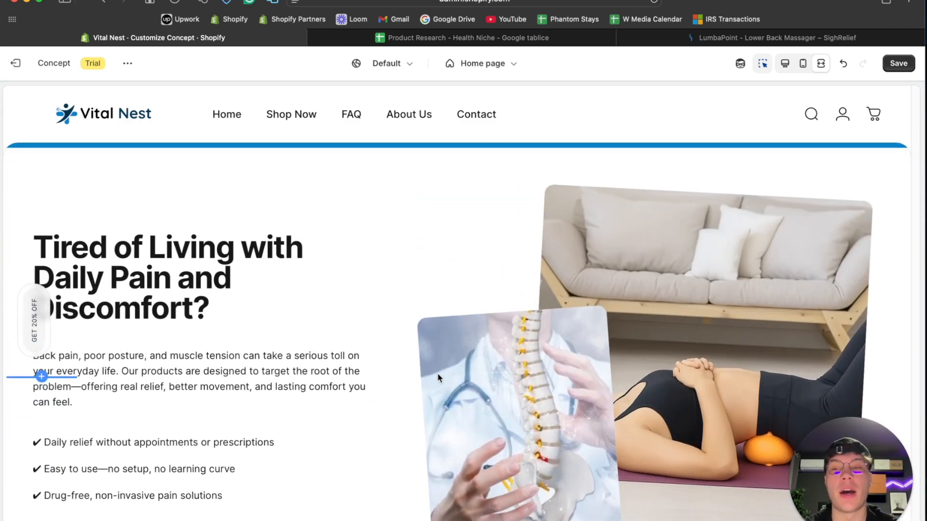
scroll(439, 378, up, 10)
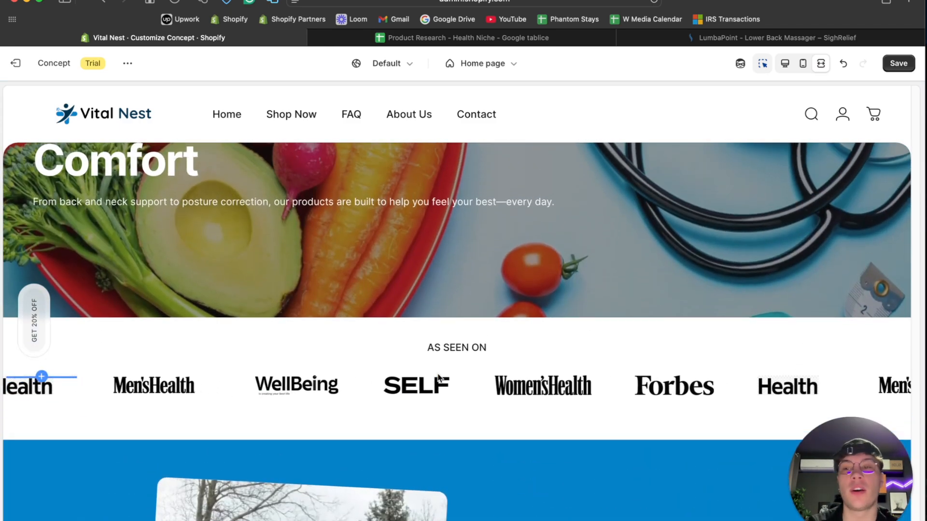
scroll(439, 378, up, 5)
- Examine the fullscreen home page from the hero banner down, including the customer quote, best-selling products and newsletter sections
scroll(440, 378, down, 10)
scroll(439, 378, down, 15)
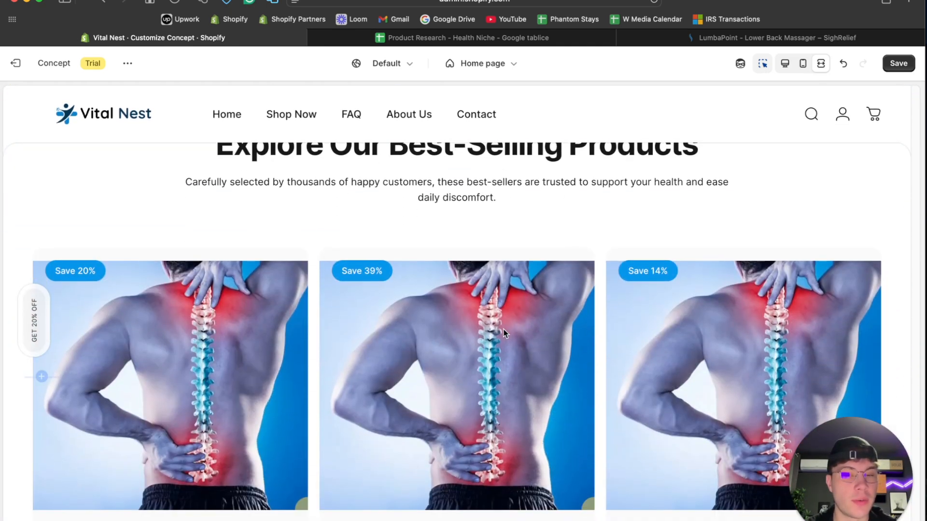
scroll(475, 329, down, 3)
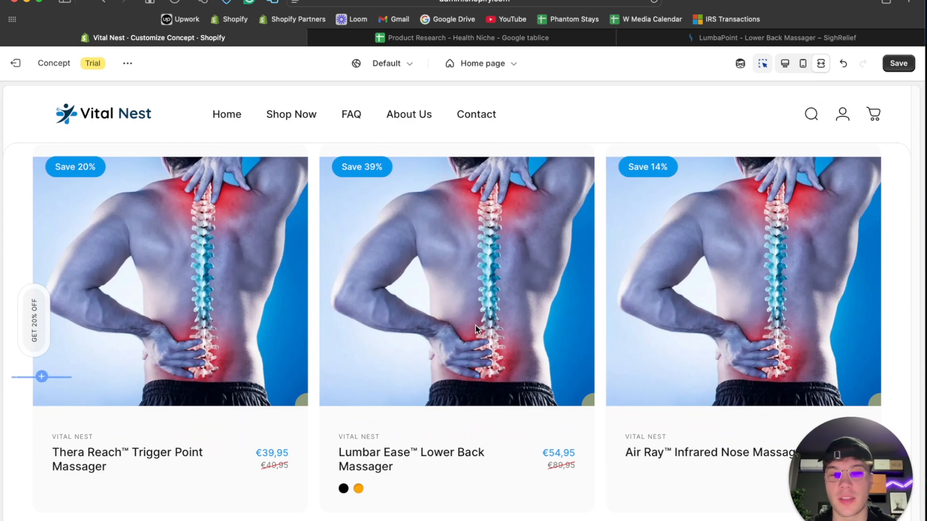
scroll(475, 328, up, 10)
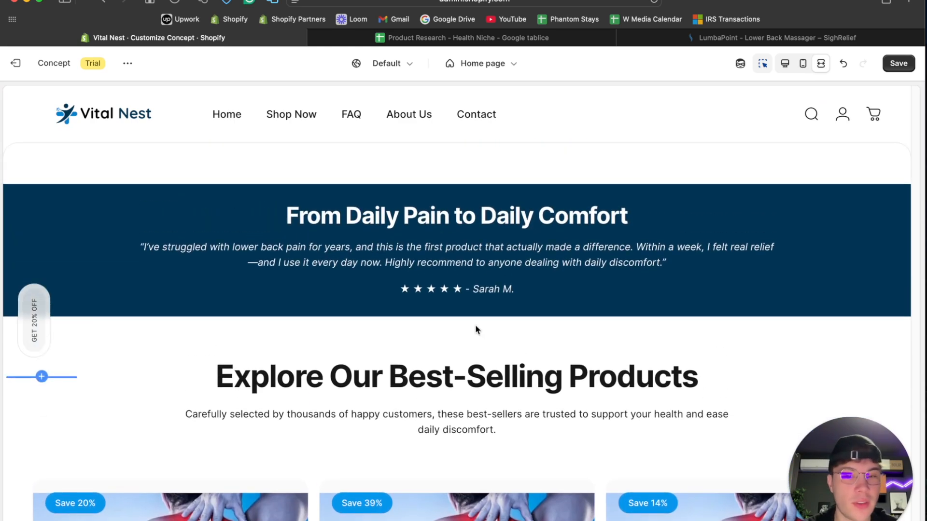
scroll(475, 329, down, 10)
scroll(475, 328, down, 2)
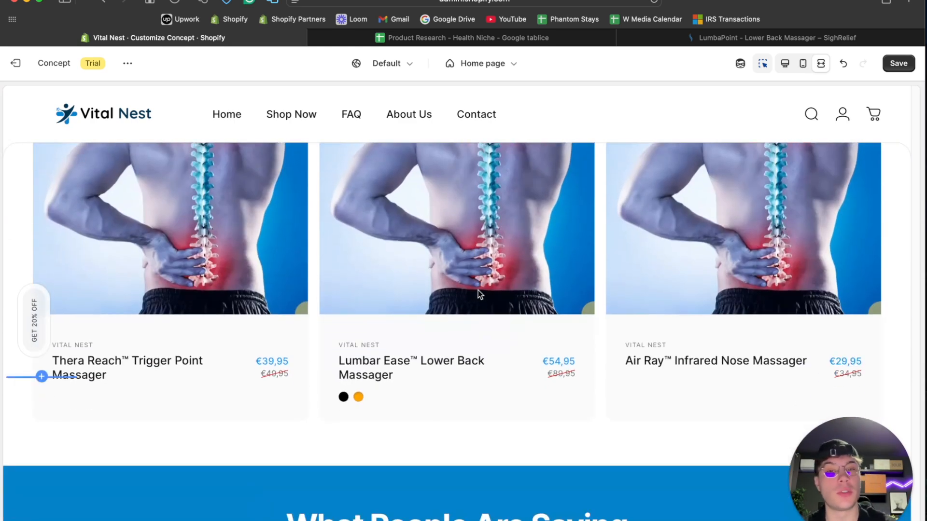
scroll(478, 291, down, 10)
scroll(478, 292, down, 15)
scroll(478, 293, down, 10)
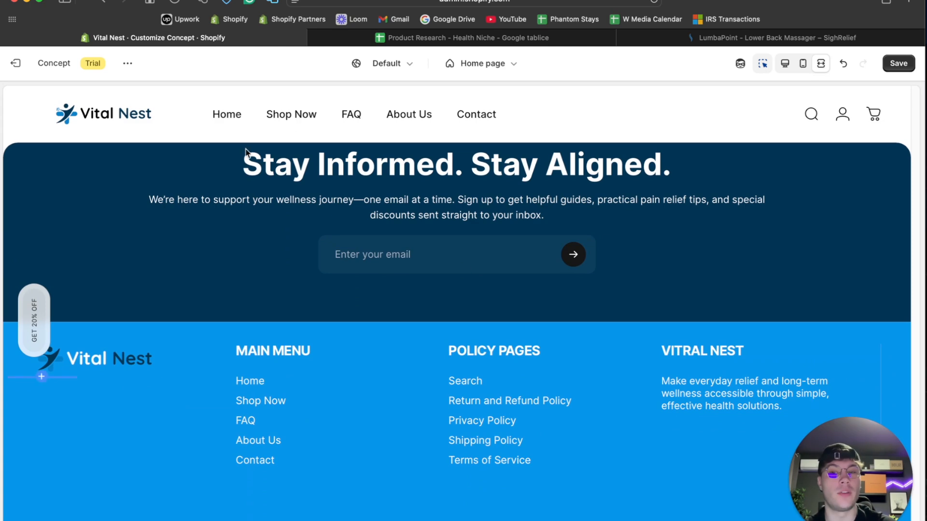
- Recheck the service icons, scrolling text, product cards, benefits, image-with-text sections and press logos on the way back up the page
scroll(339, 232, up, 15)
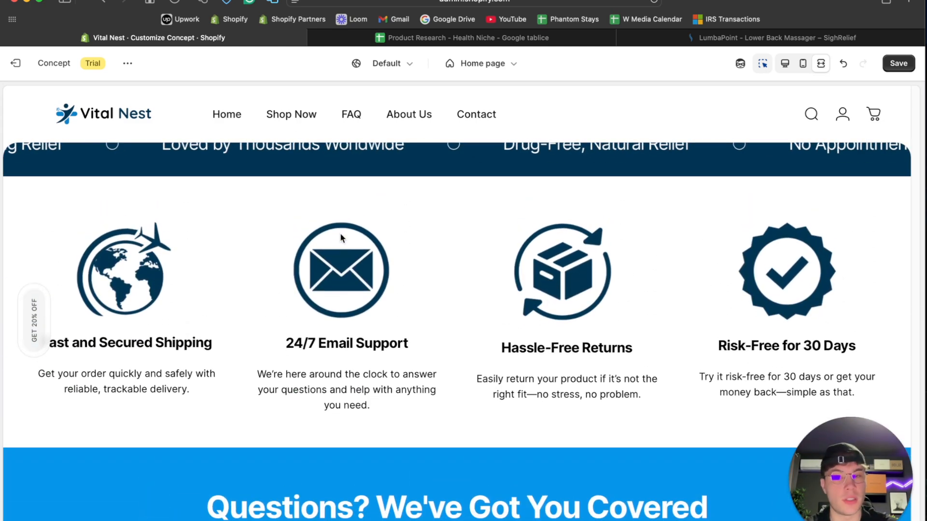
scroll(407, 233, down, 1)
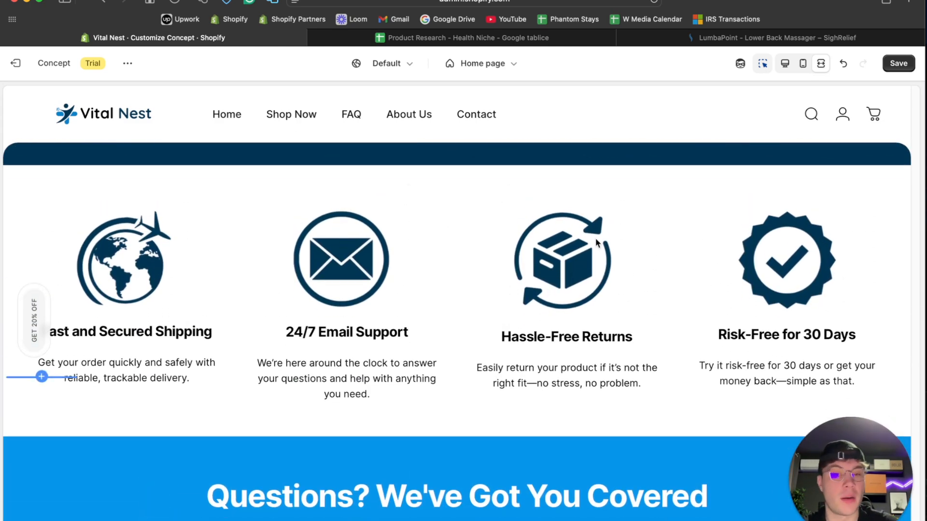
scroll(595, 239, up, 3)
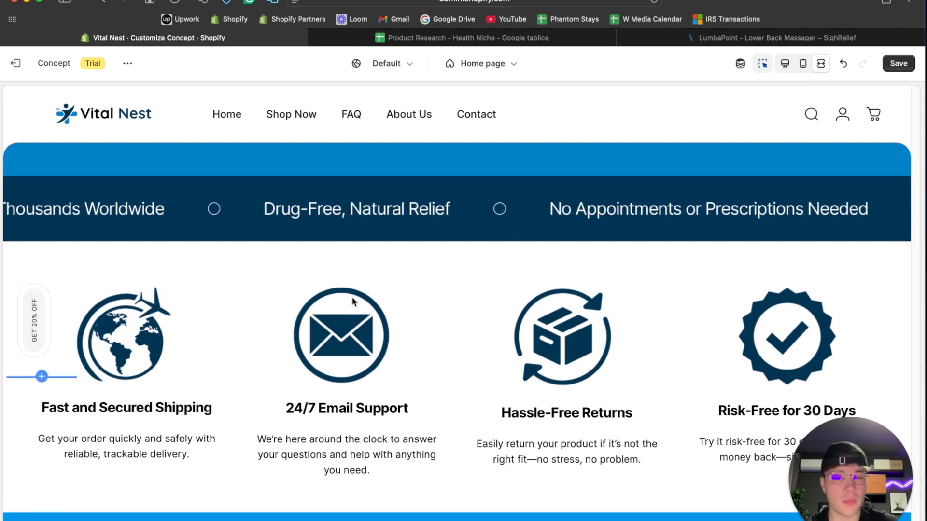
scroll(586, 333, up, 2)
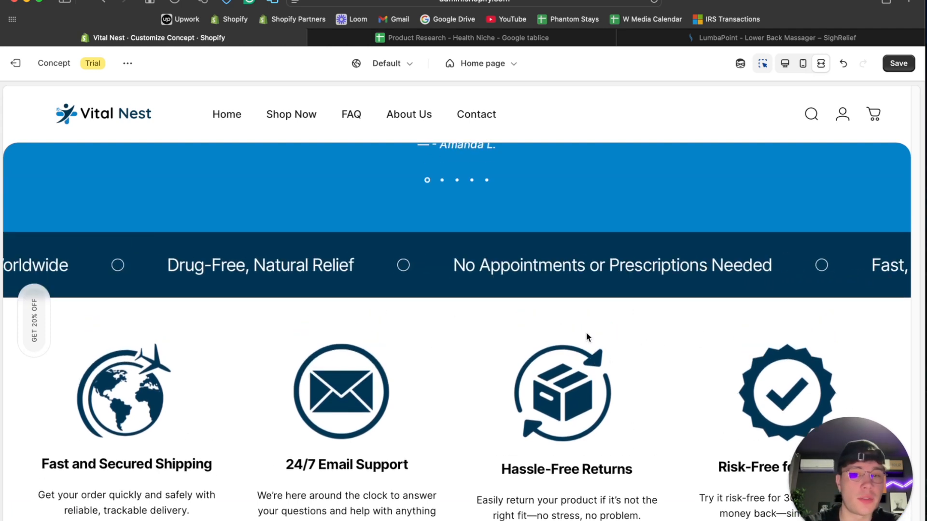
scroll(585, 334, up, 10)
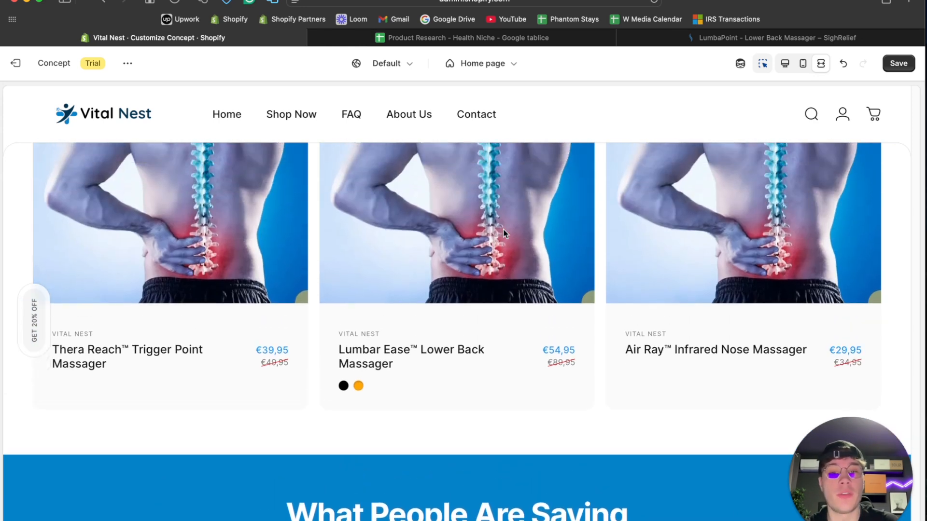
scroll(503, 234, up, 10)
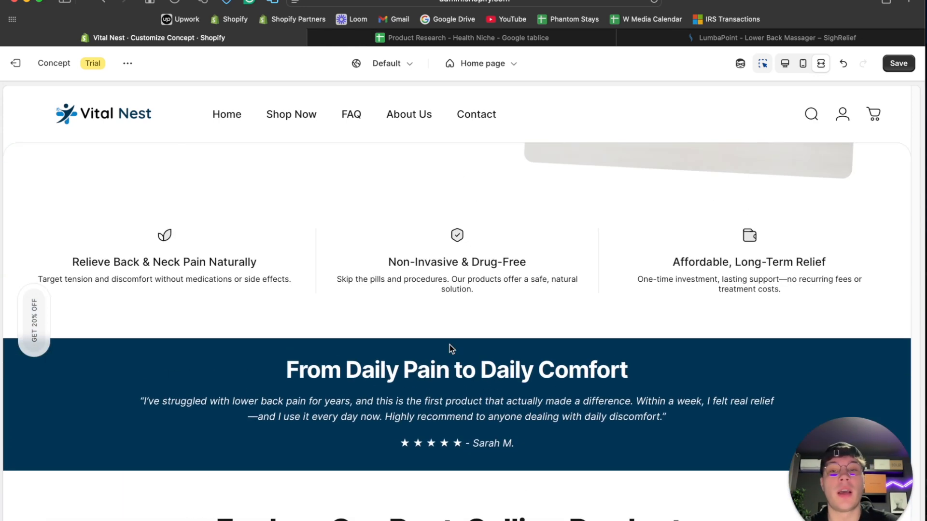
scroll(552, 419, up, 5)
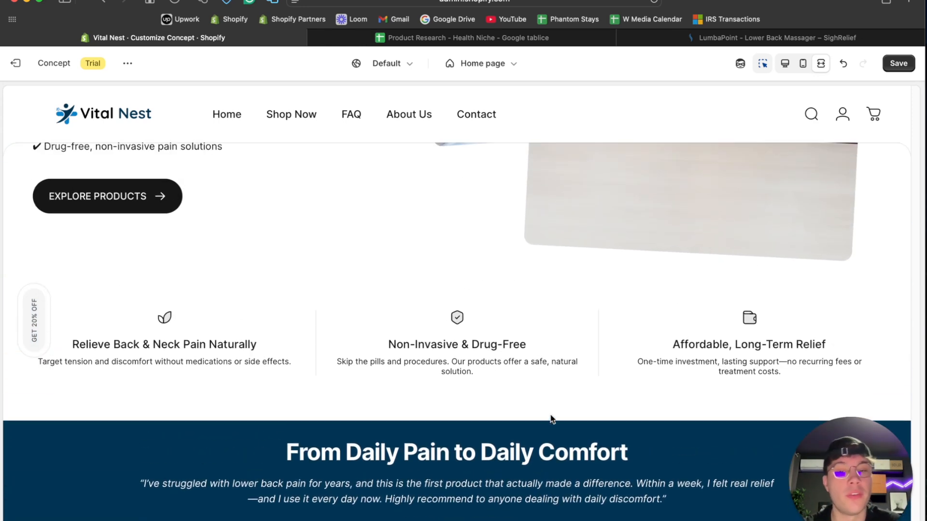
scroll(188, 304, up, 3)
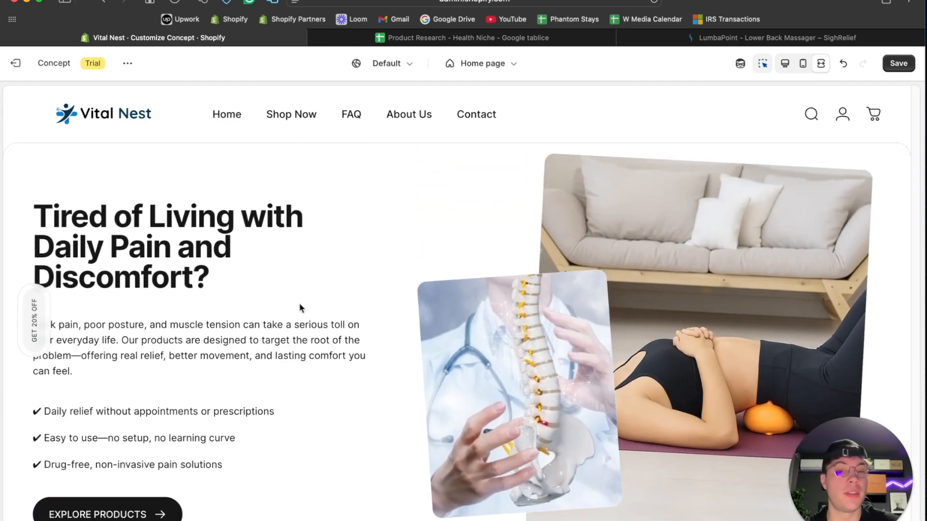
scroll(707, 267, up, 4)
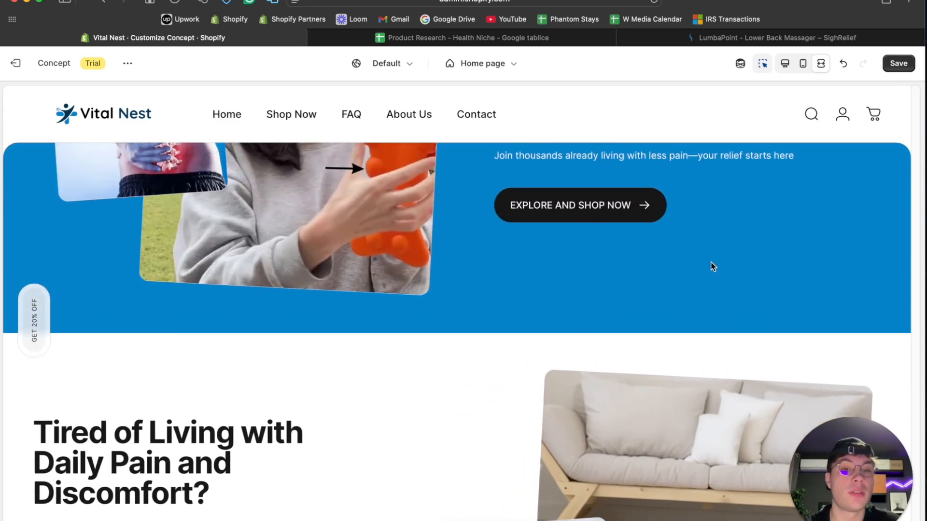
scroll(710, 262, up, 6)
scroll(710, 262, down, 2)
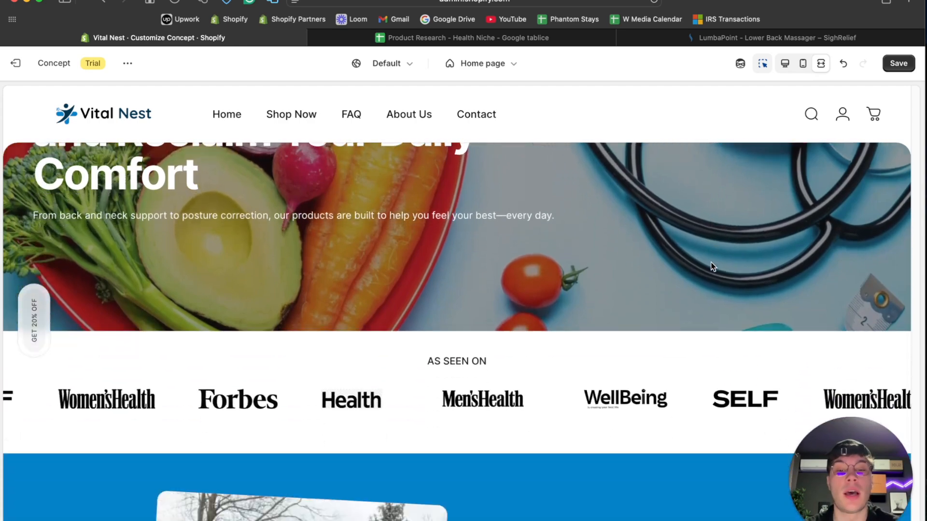
scroll(535, 318, up, 1)
scroll(534, 318, up, 3)
scroll(546, 190, down, 10)
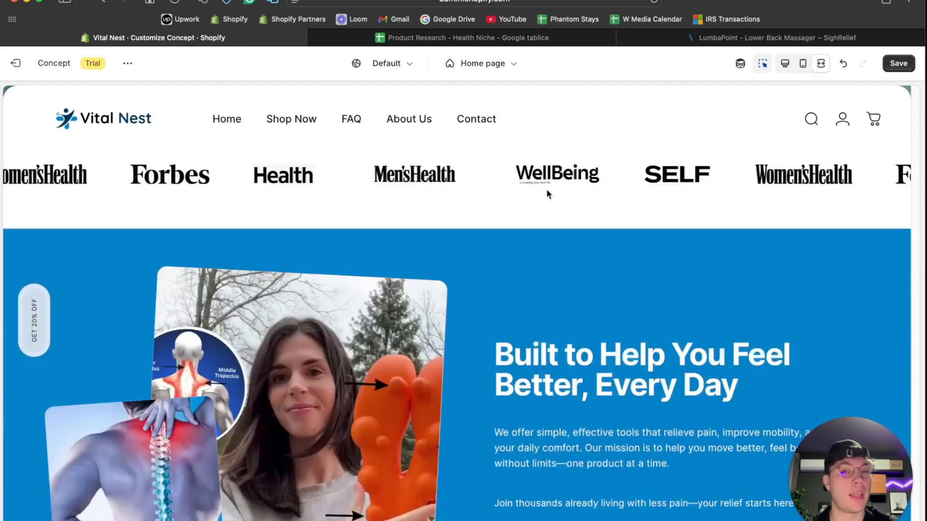
- Return to the desktop preview and correct the footer text block's heading to VITAL NEST
scroll(546, 194, down, 10)
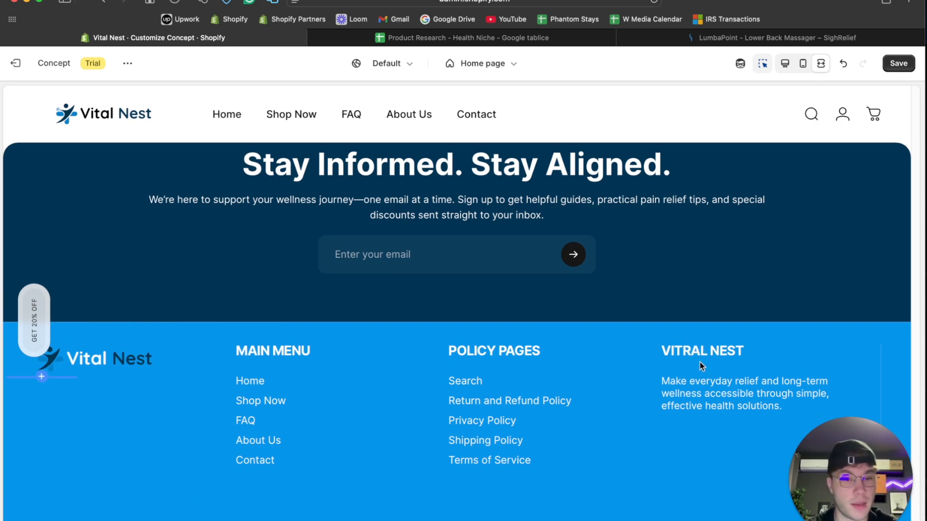
click(784, 63)
scroll(612, 372, down, 2)
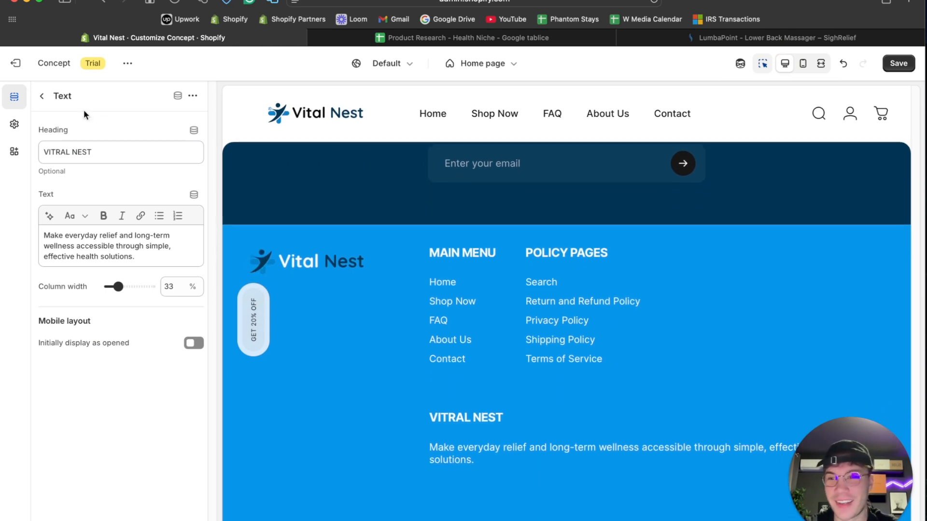
click(62, 151)
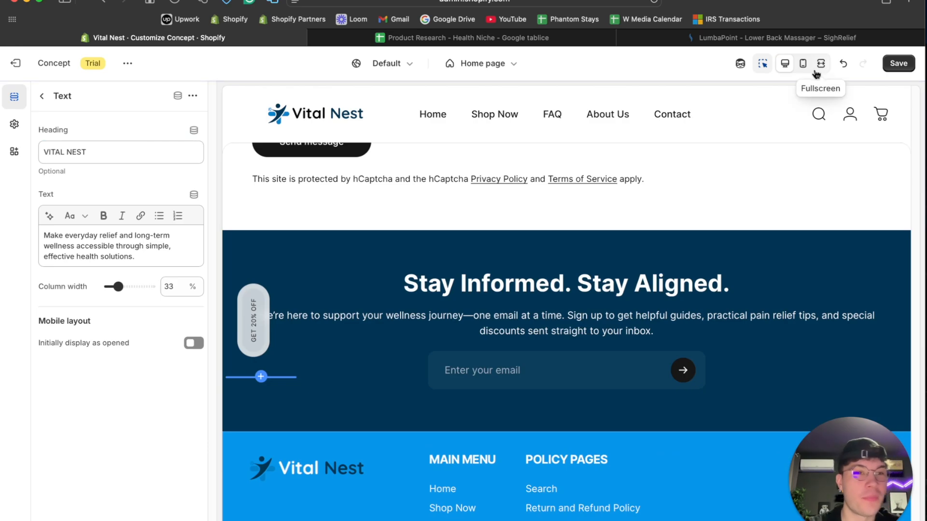
- Switch the preview to fullscreen and check the footer, hero banner, customer quote and best-selling products heading
click(821, 64)
scroll(609, 281, down, 5)
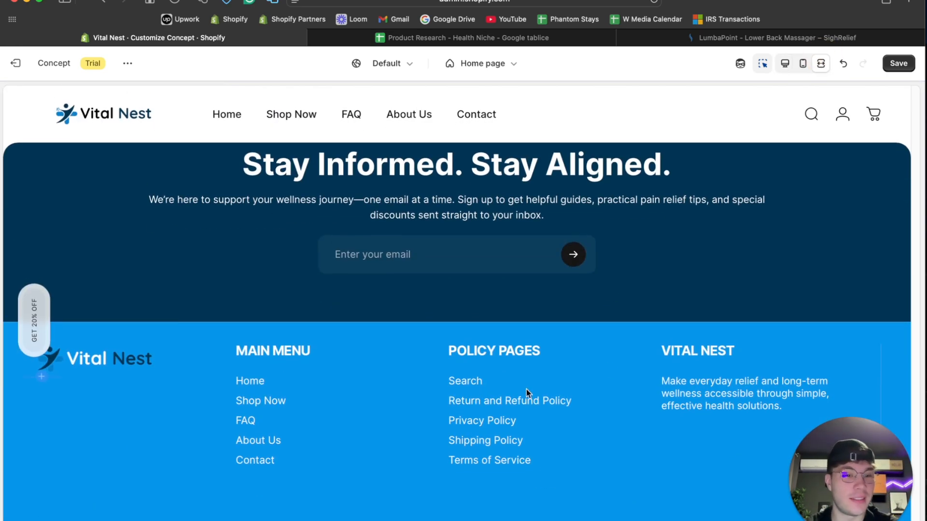
scroll(526, 391, up, 7)
scroll(527, 393, up, 20)
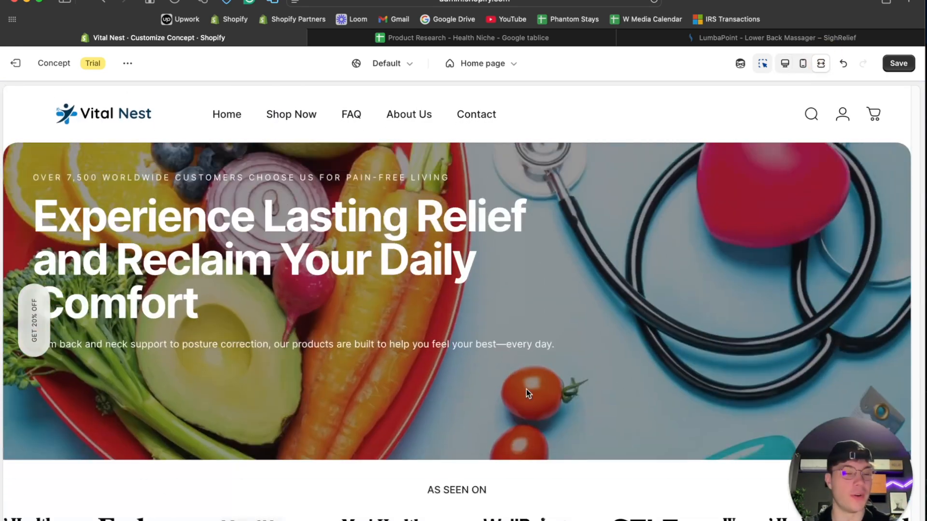
scroll(526, 392, down, 12)
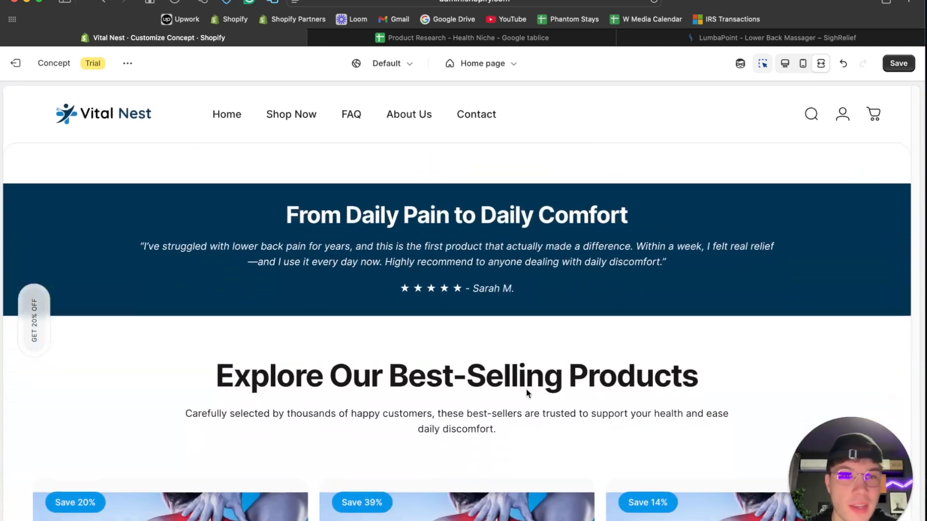
scroll(527, 392, up, 12)
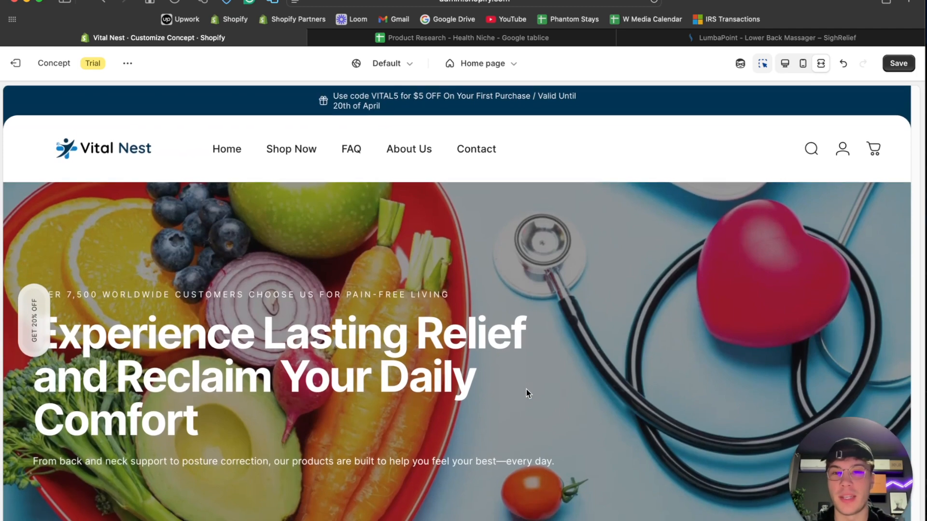
- Return to the desktop preview and look over the home page's product cards and image-with-text sections, ending at the hero banner
click(785, 63)
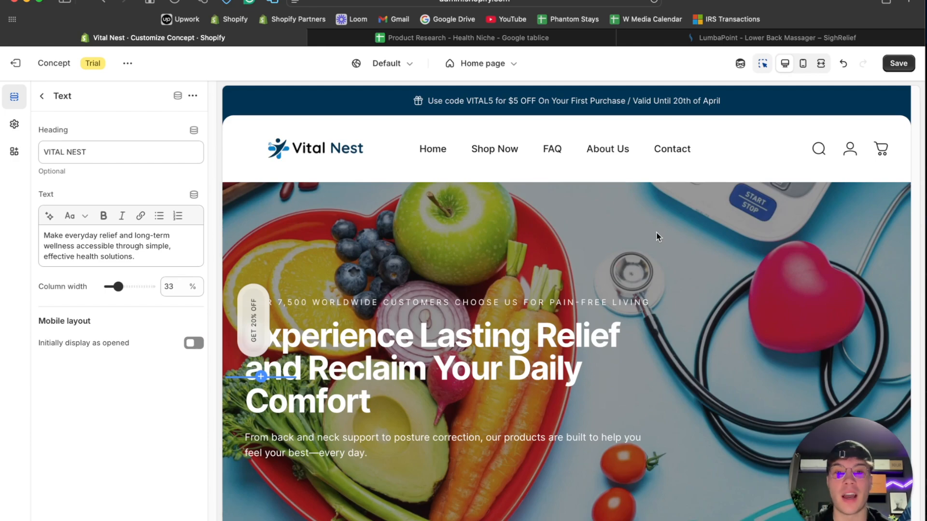
scroll(656, 234, down, 8)
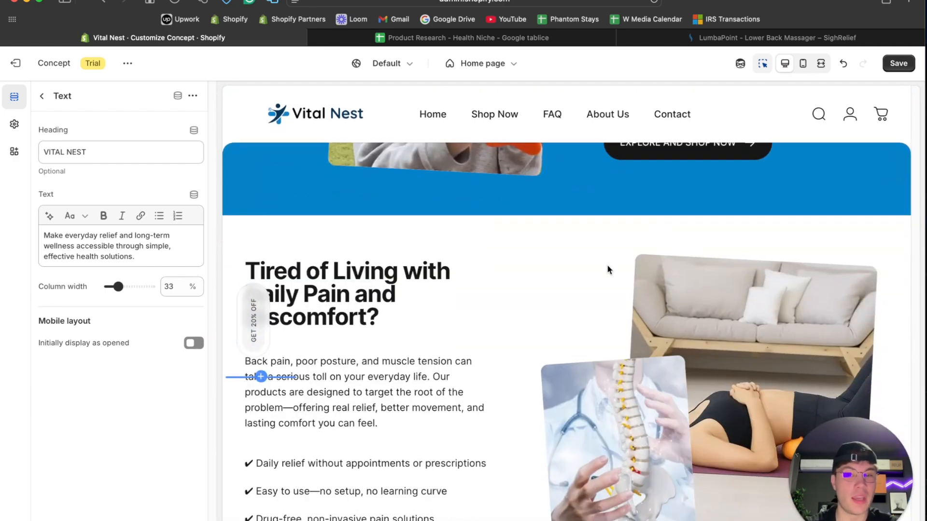
scroll(606, 264, up, 10)
scroll(607, 265, down, 10)
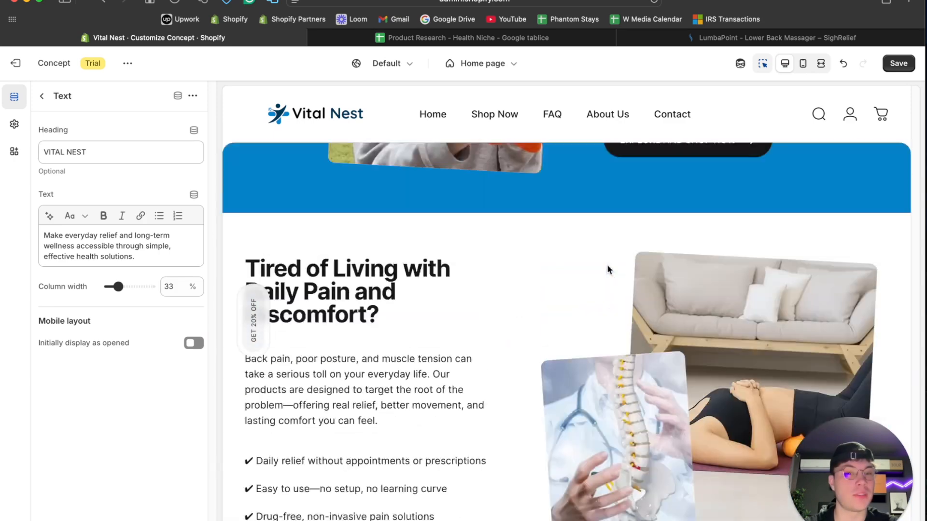
scroll(607, 266, down, 5)
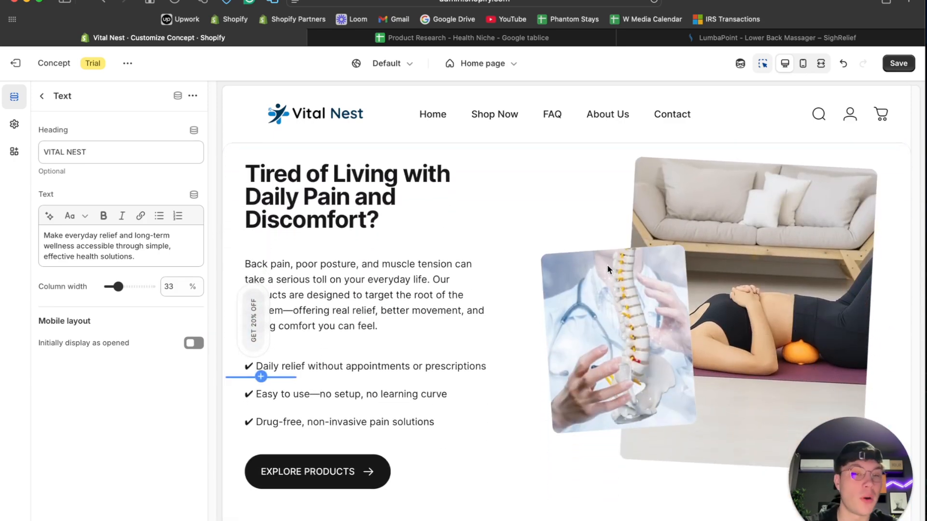
scroll(607, 265, up, 10)
scroll(607, 266, down, 6)
scroll(607, 266, up, 1)
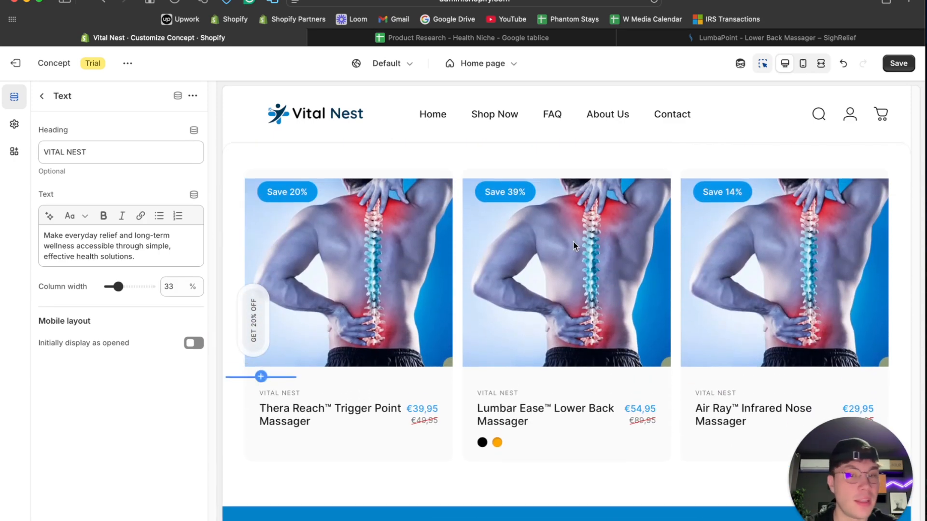
scroll(581, 244, up, 15)
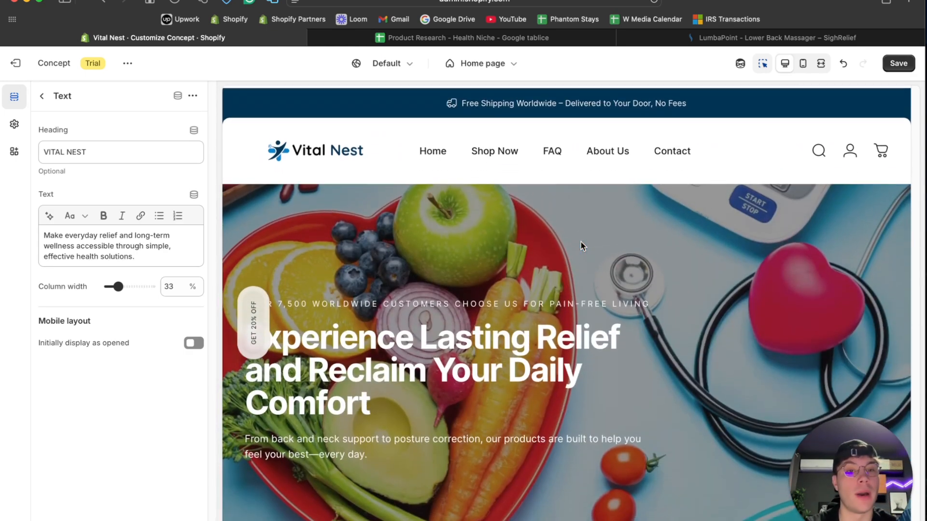